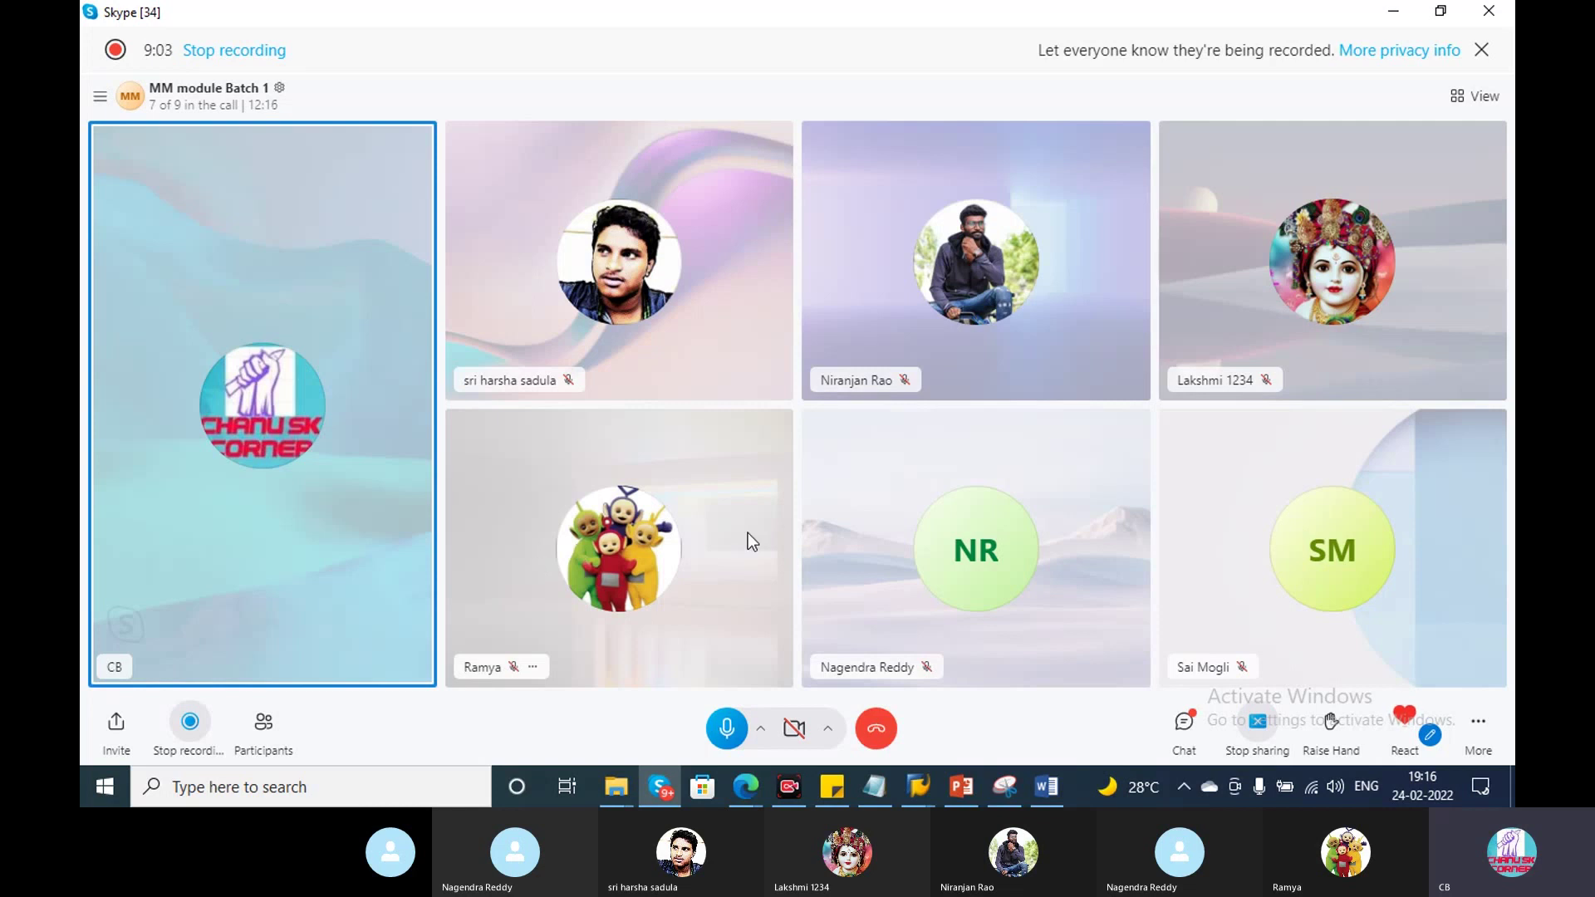
Step: Bring the Notepad Tables notes to the front and start a new line below the Form Tables entry
left_click(868, 794)
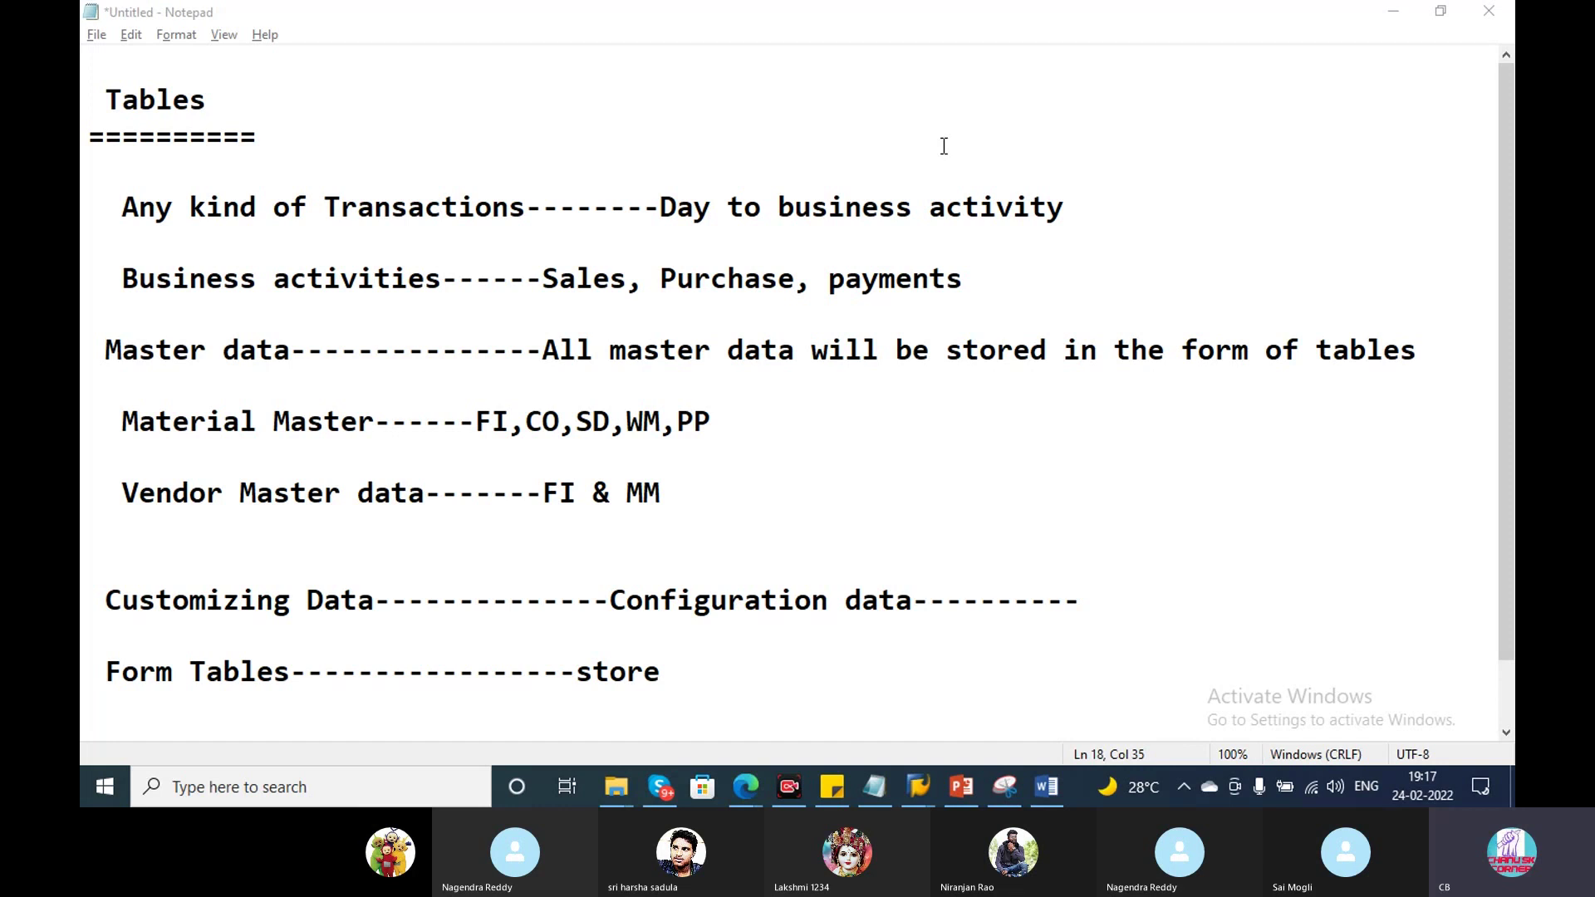
left_click_drag(1507, 294, 1505, 350)
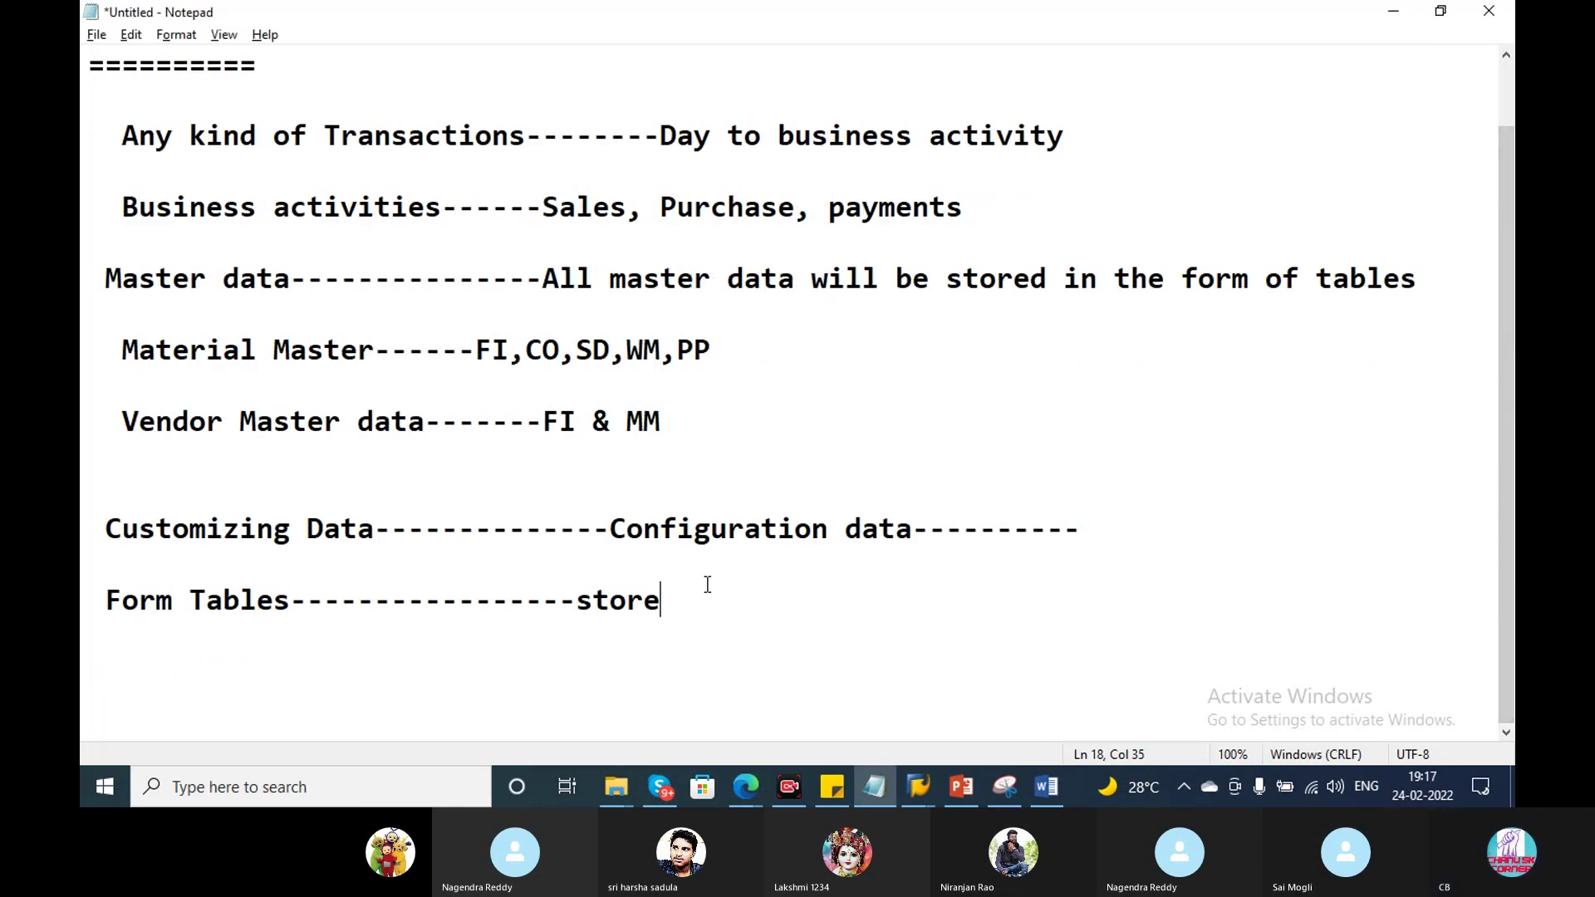
key("Return")
key("Return")
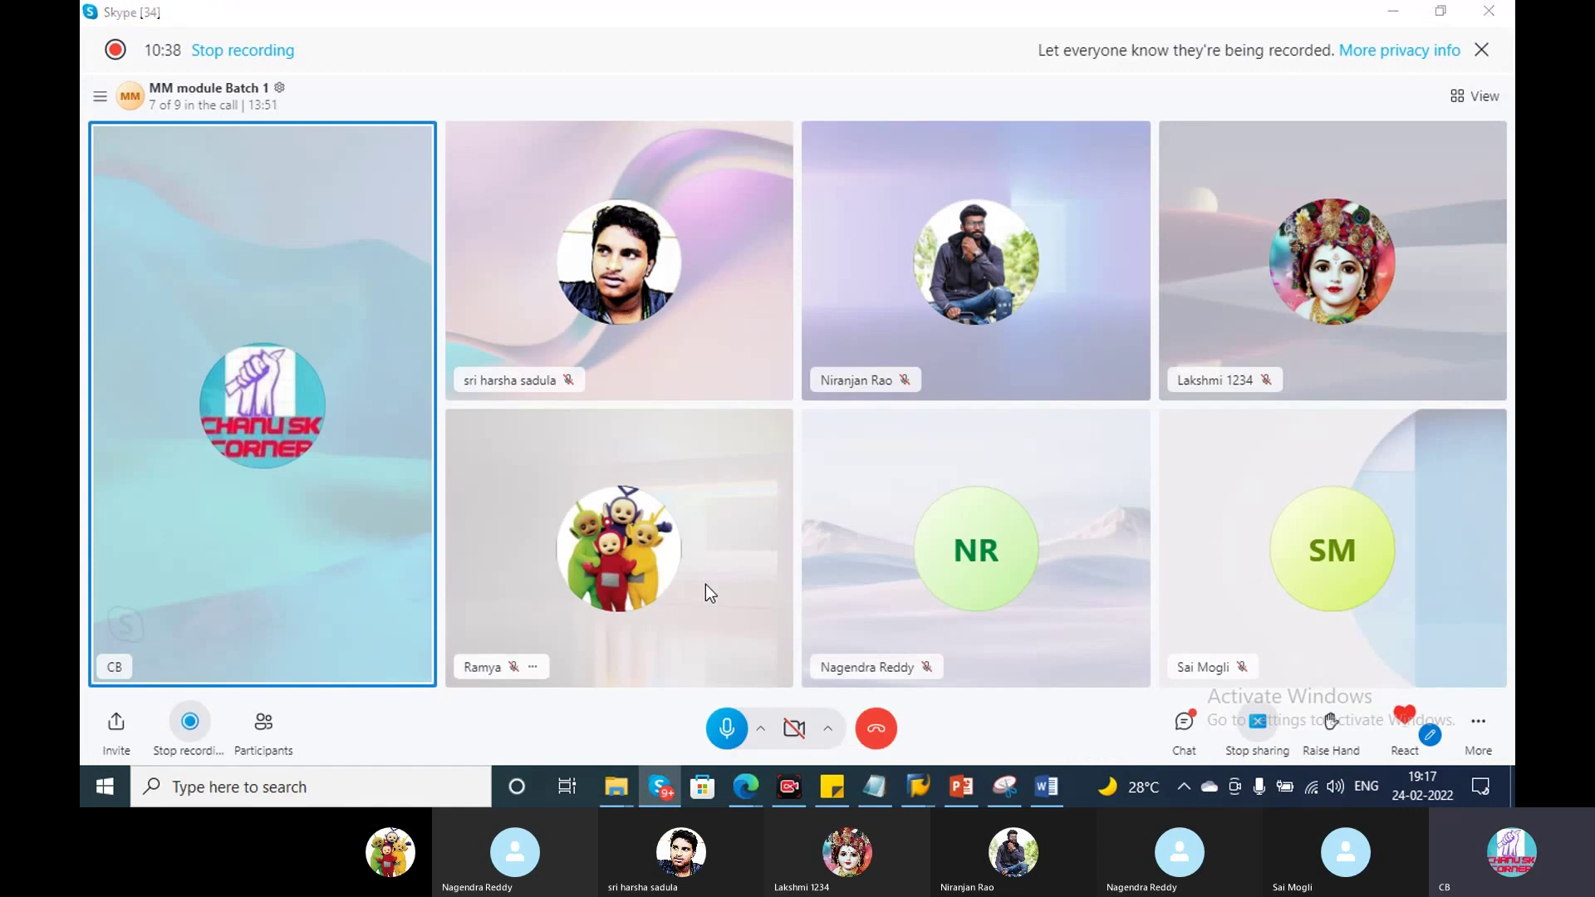
key("alt+Tab")
left_click_drag(1510, 359, 1512, 301)
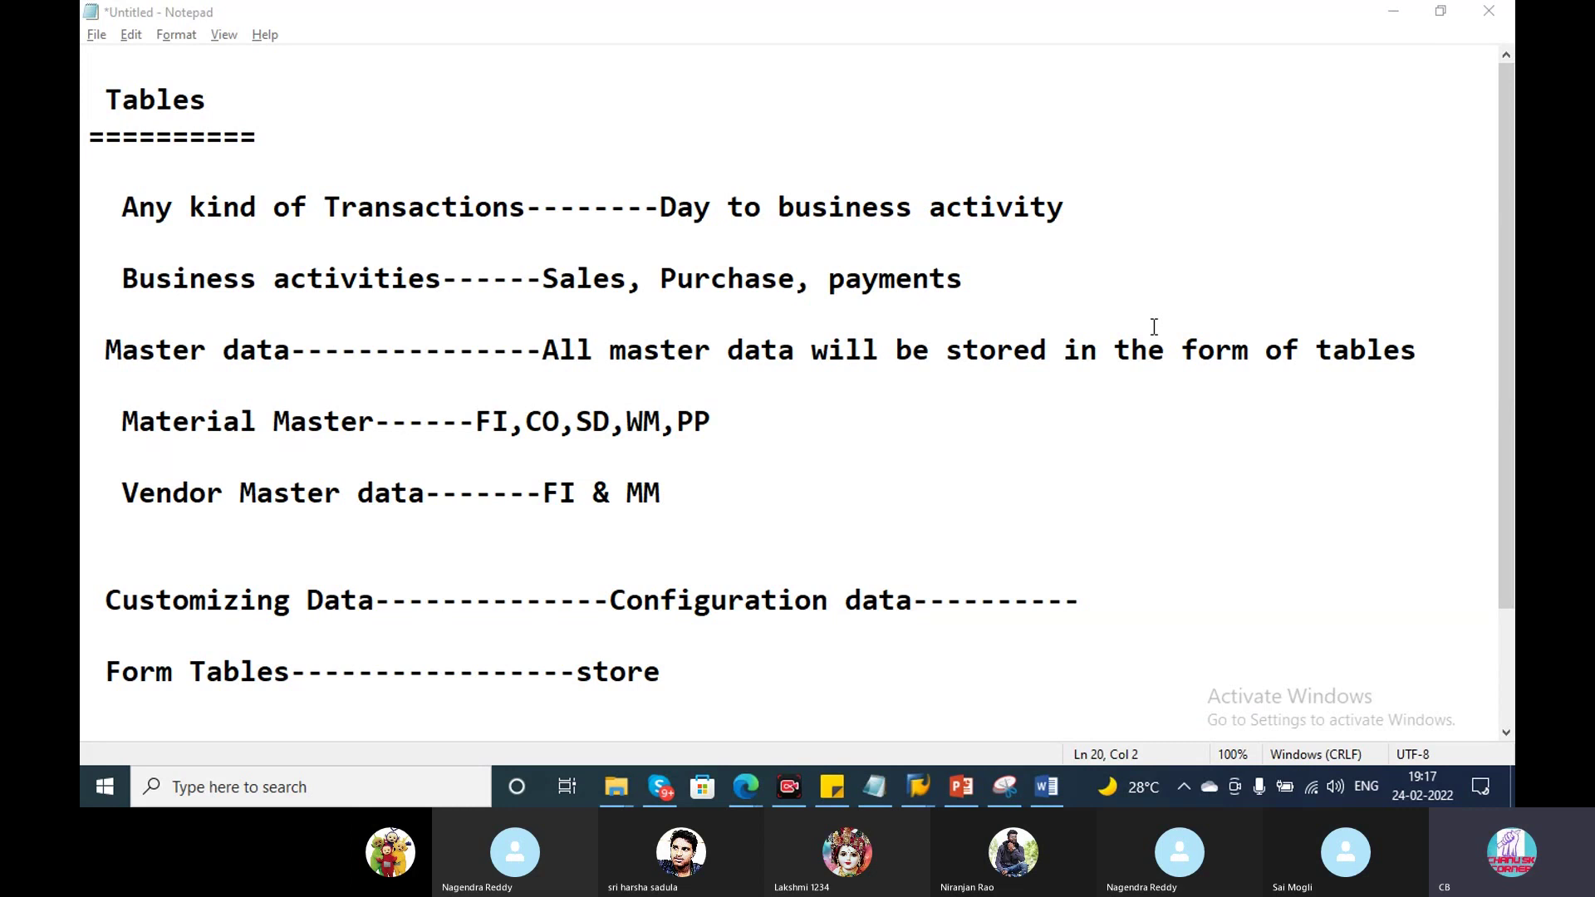
key("alt+Tab")
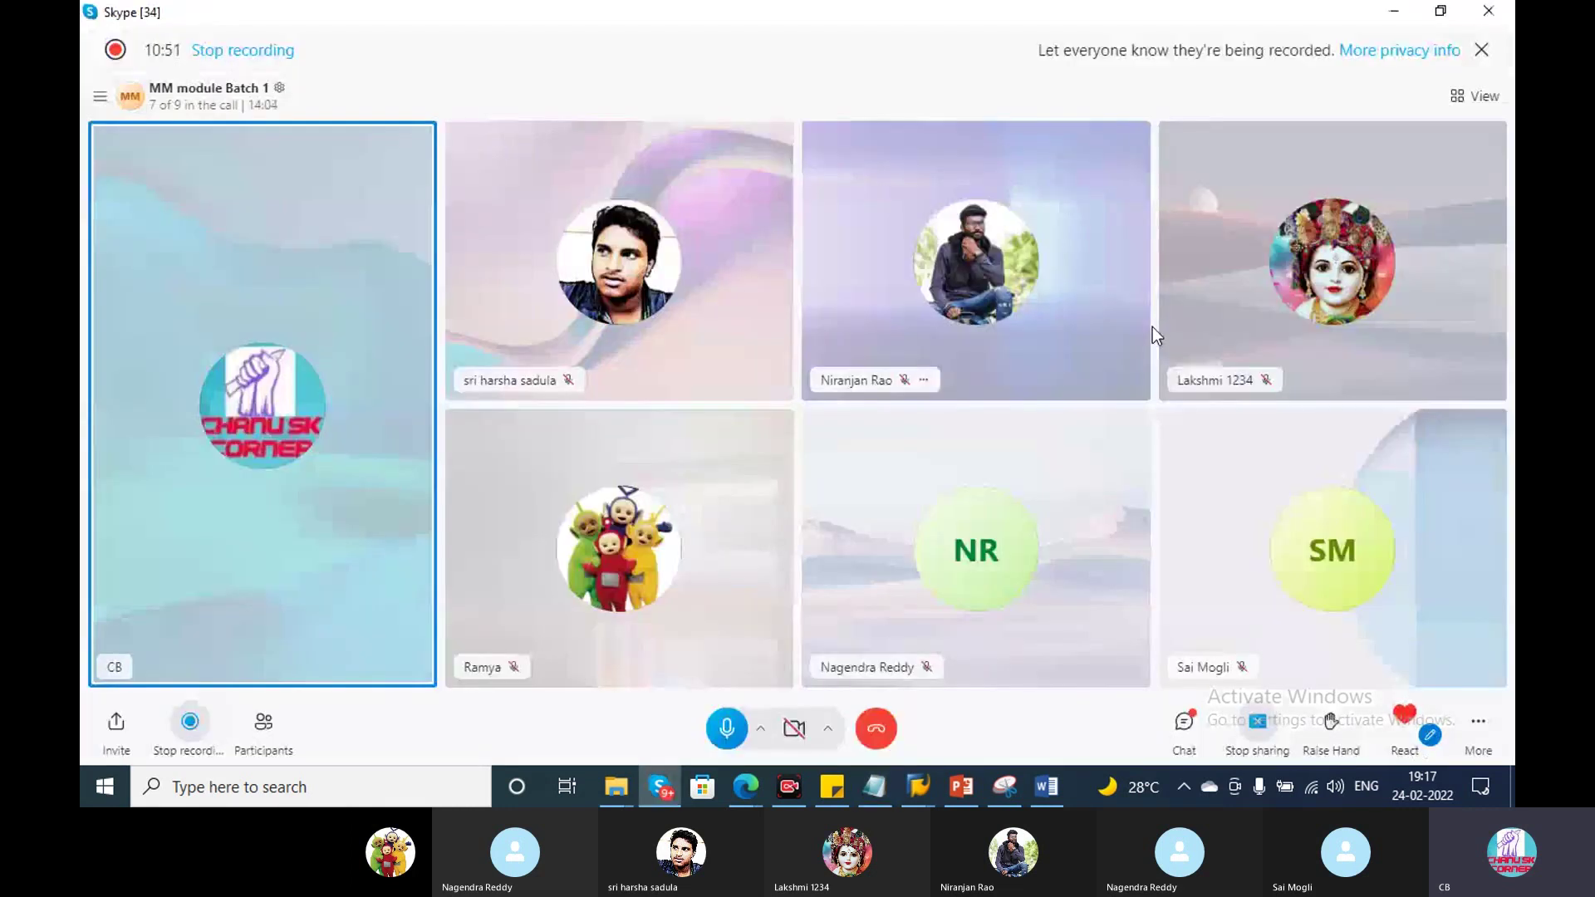
key("alt+Tab")
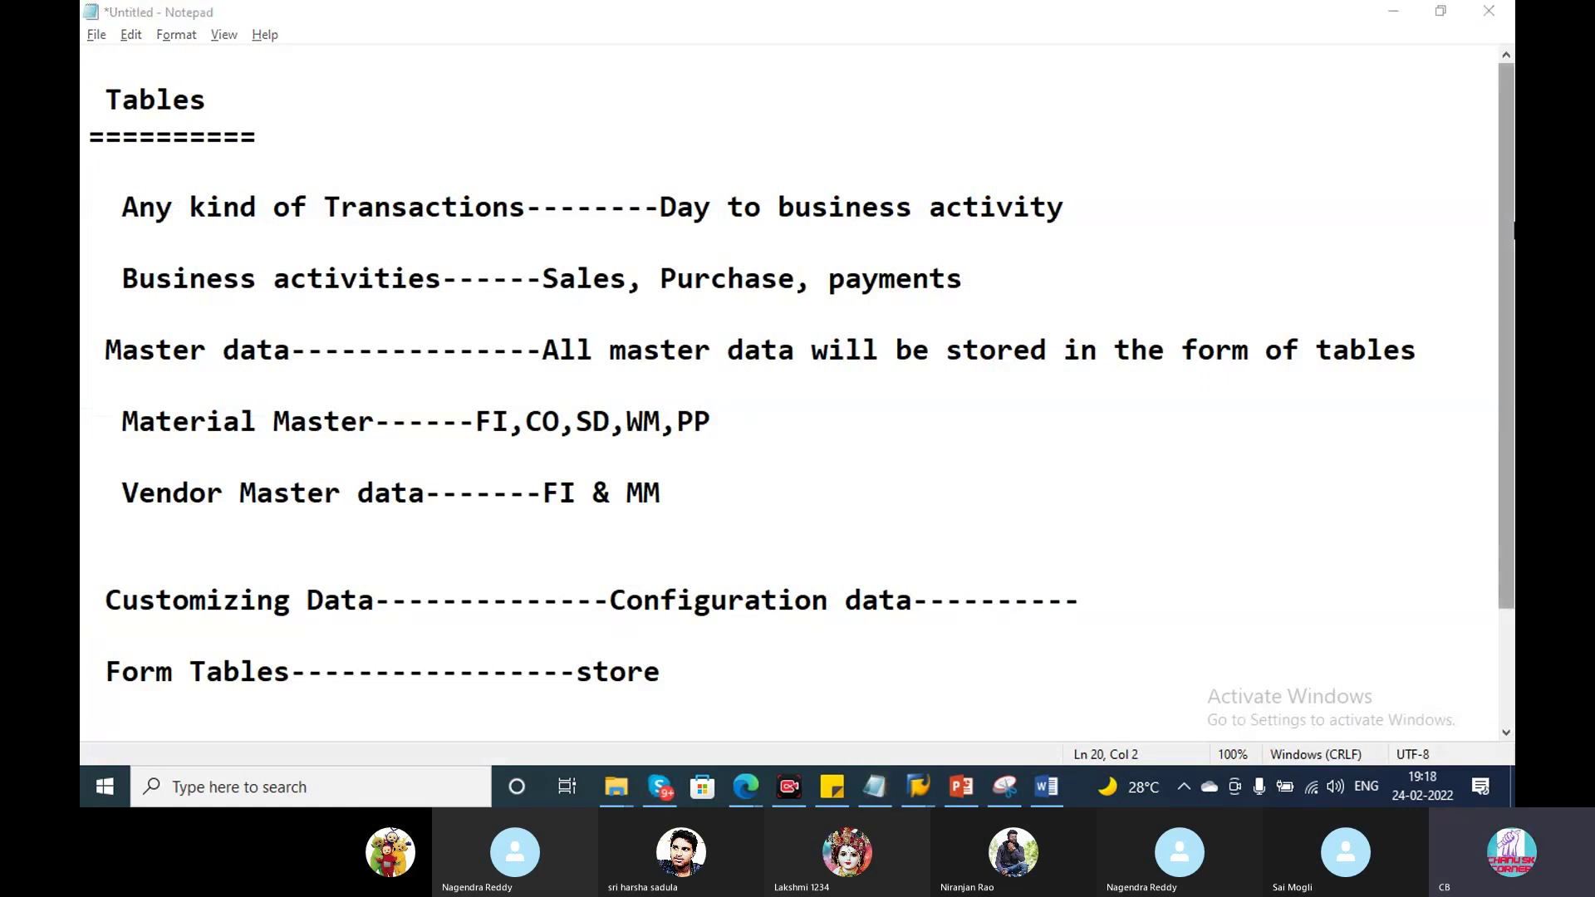
Step: Type a long row of '=' characters as a separator beneath the Form Tables entry
scroll(975, 358, "down", 1)
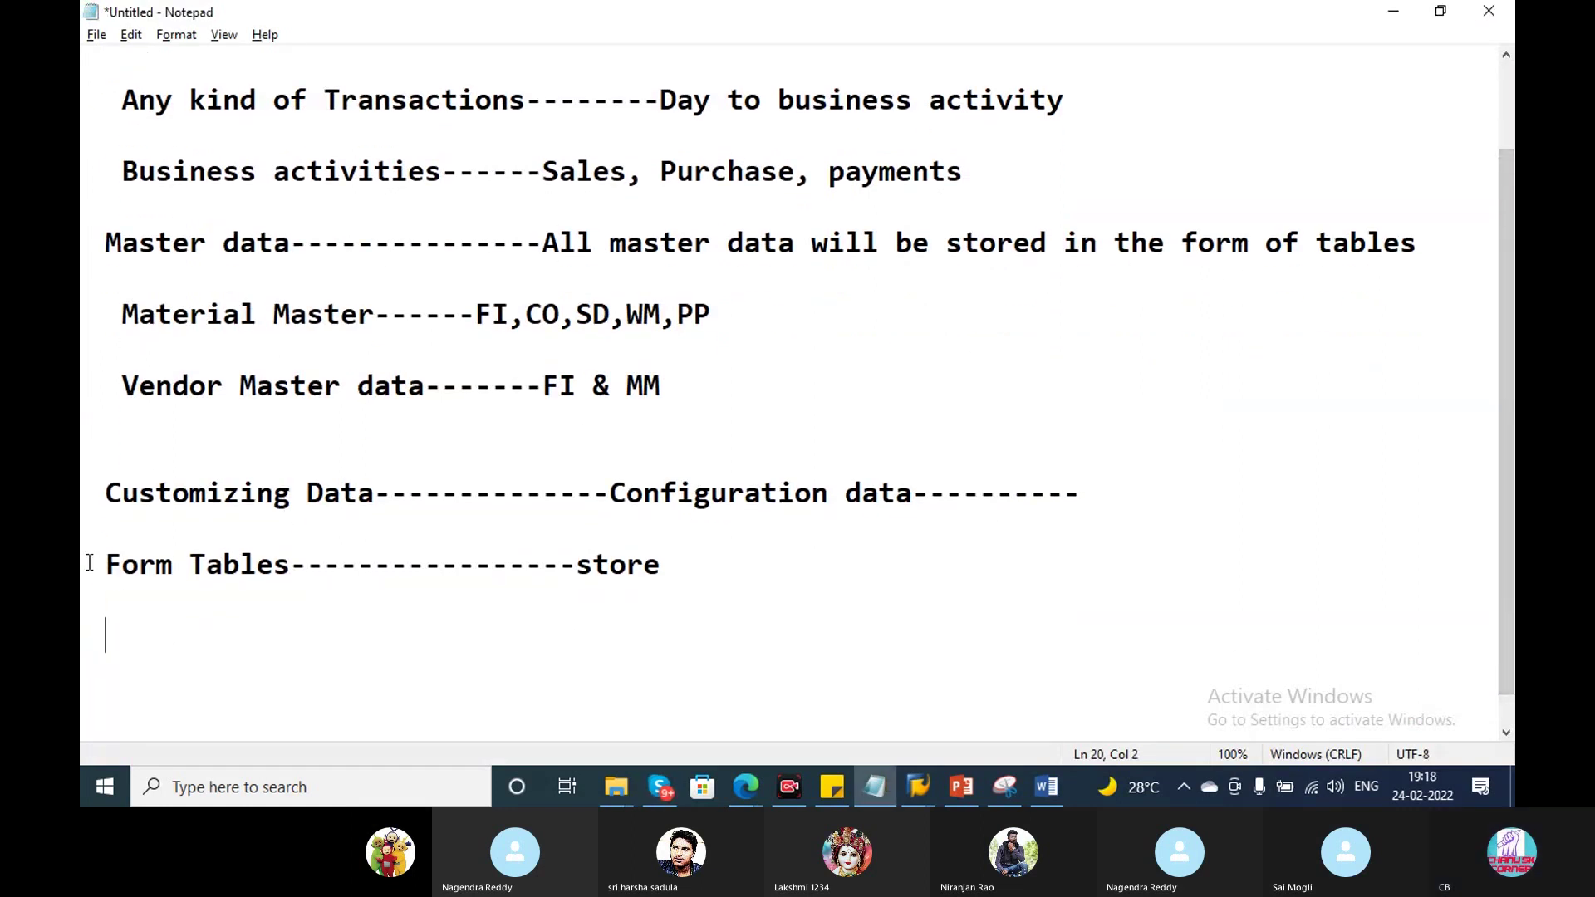
type("==============")
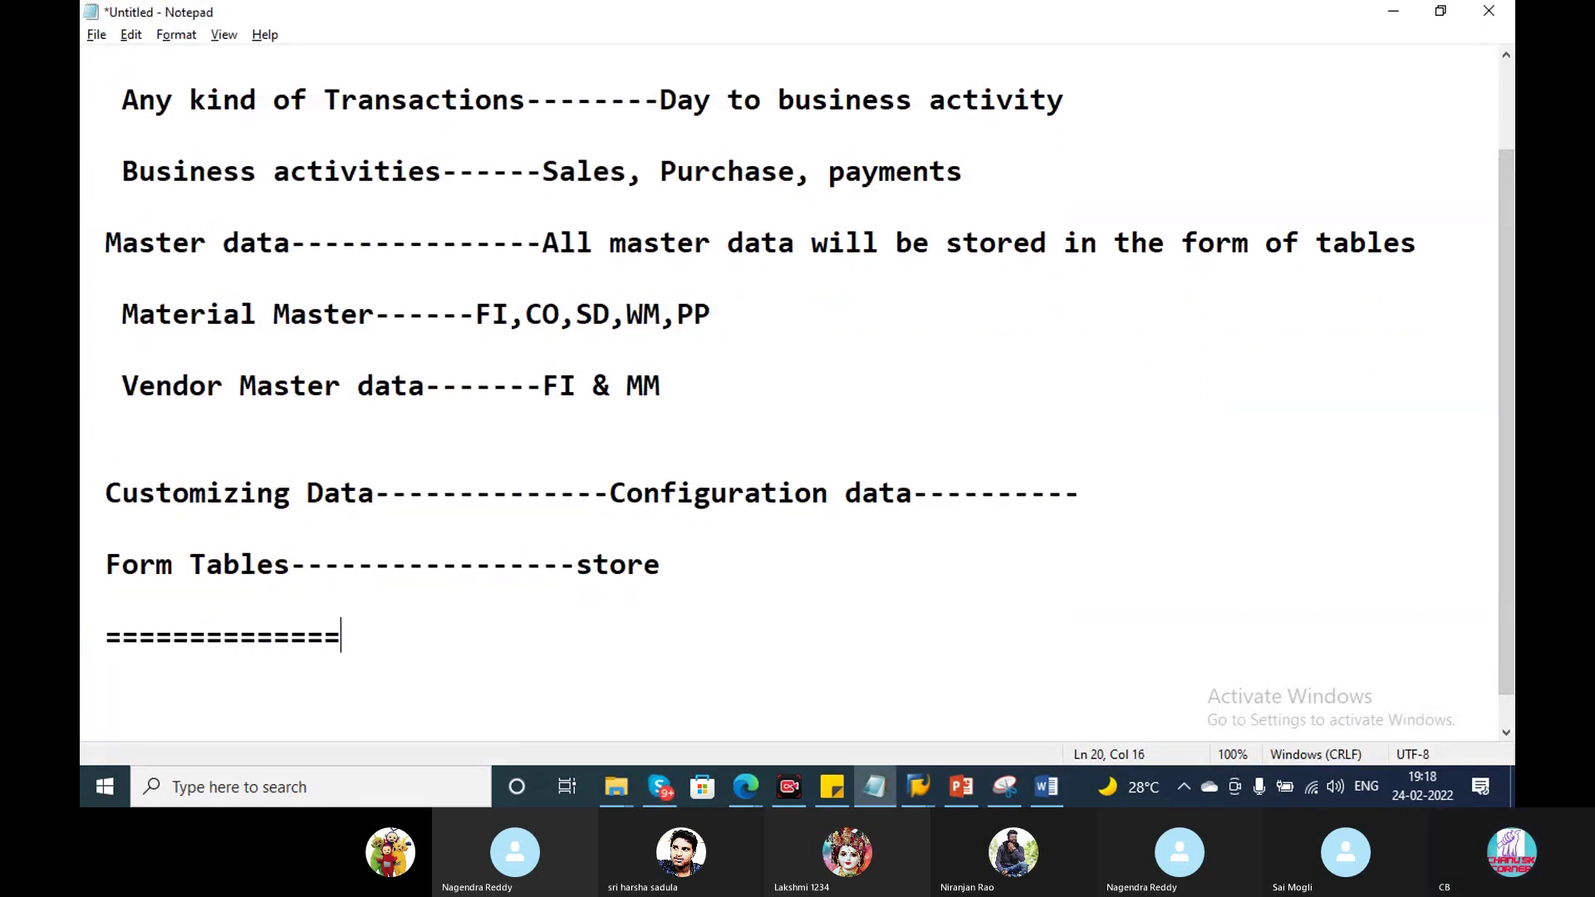
type("================================================")
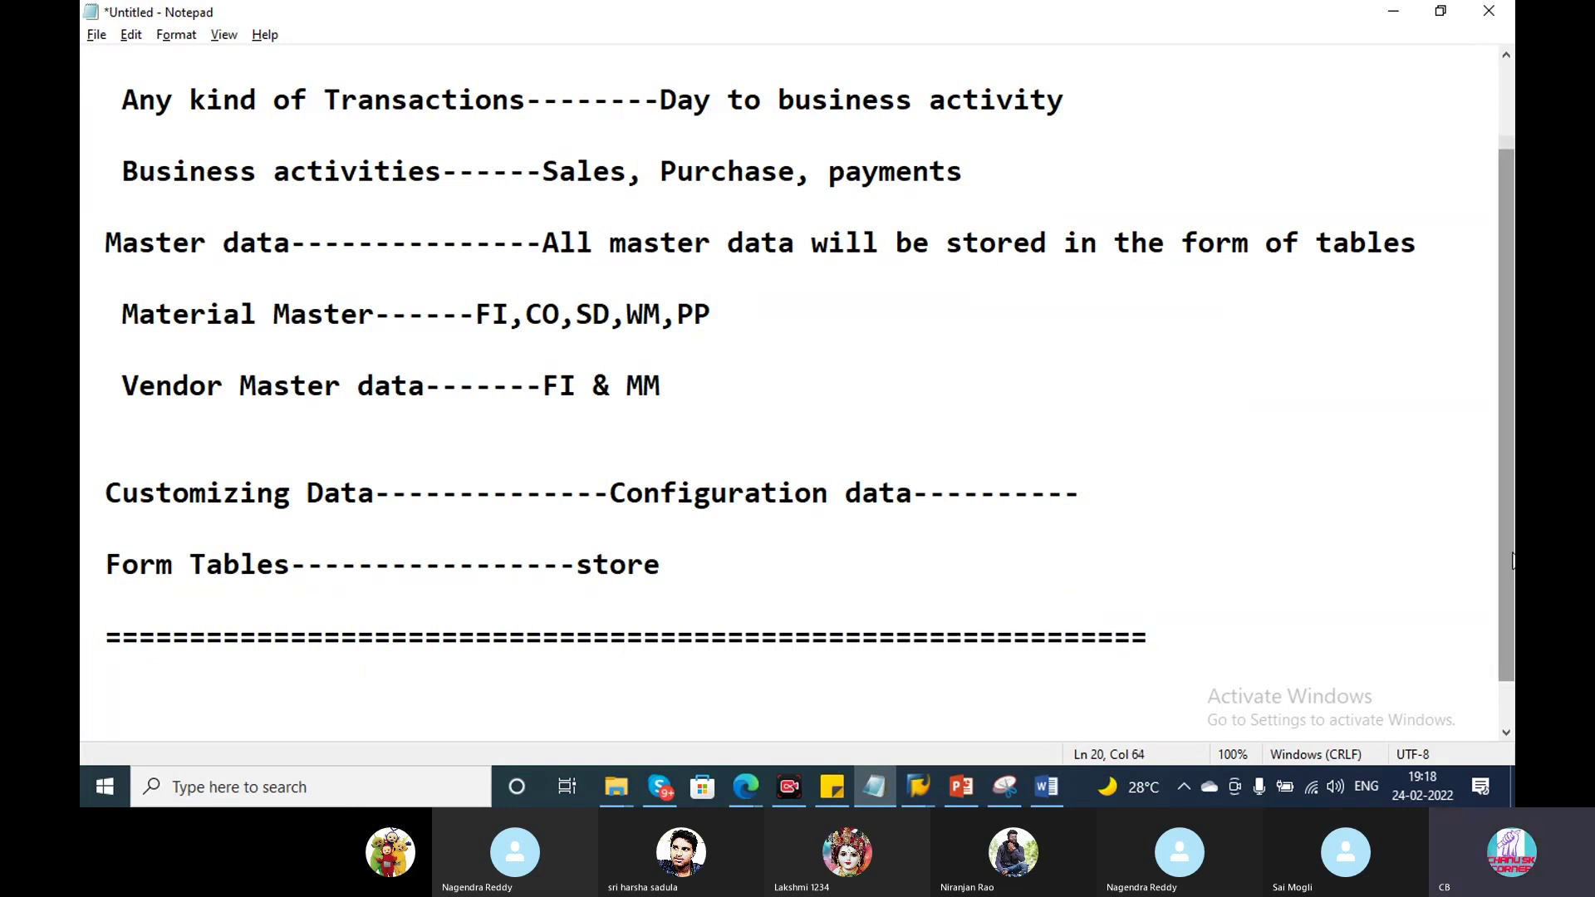
scroll(1512, 405, "up", 1)
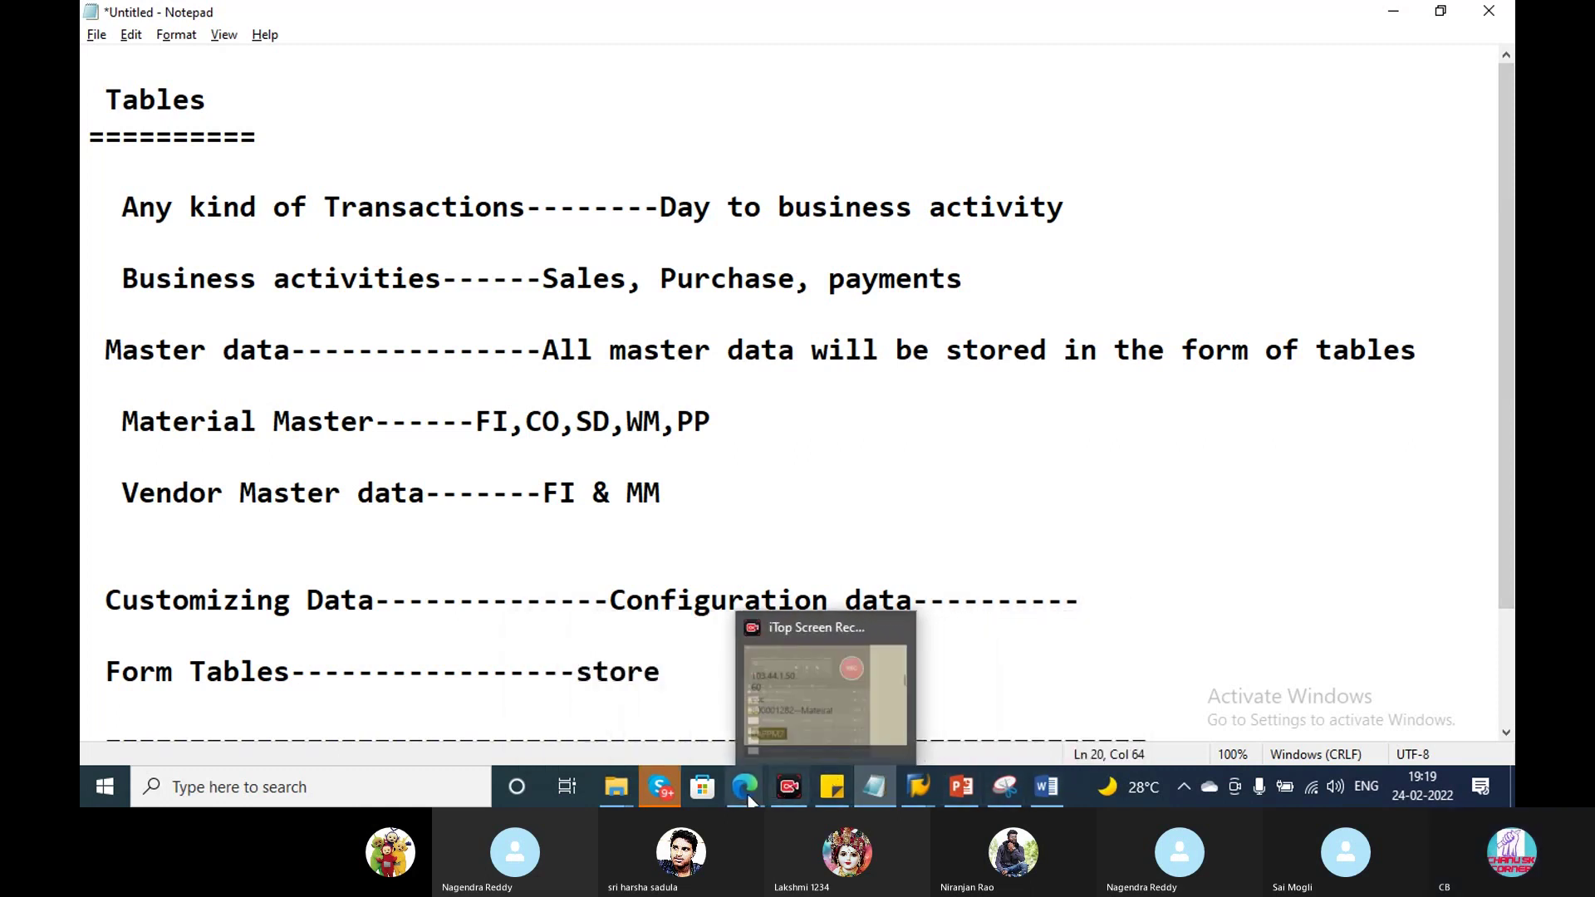
Step: Bring the SAP tables eBook PDF to the front and highlight the table name EKKO
mouse_move(745, 787)
left_click(665, 699)
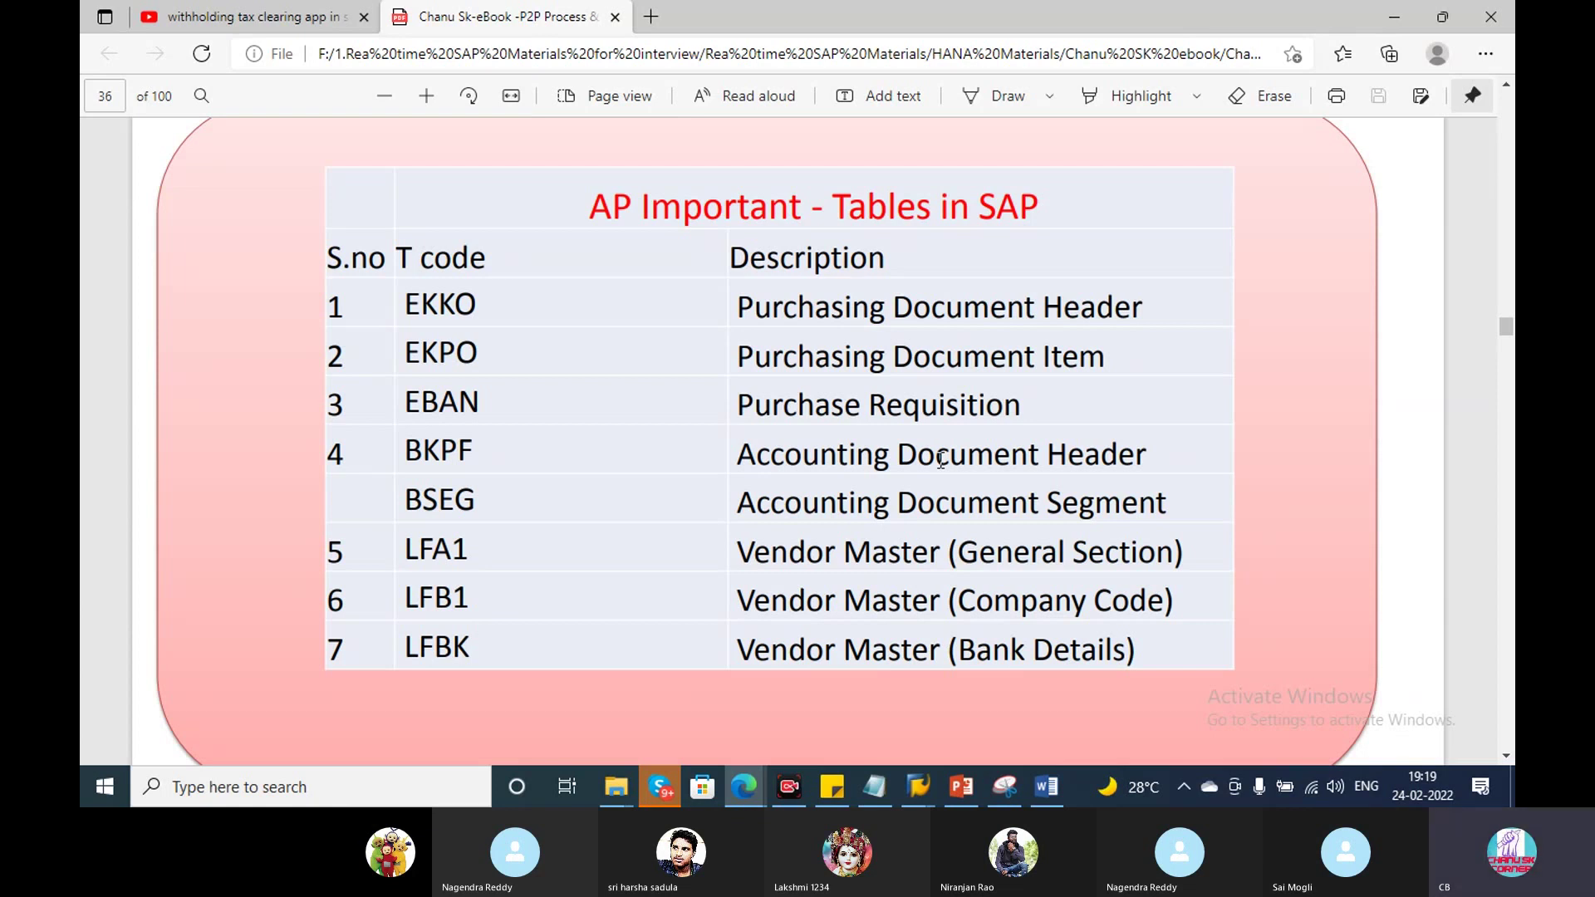
left_click_drag(486, 301, 393, 306)
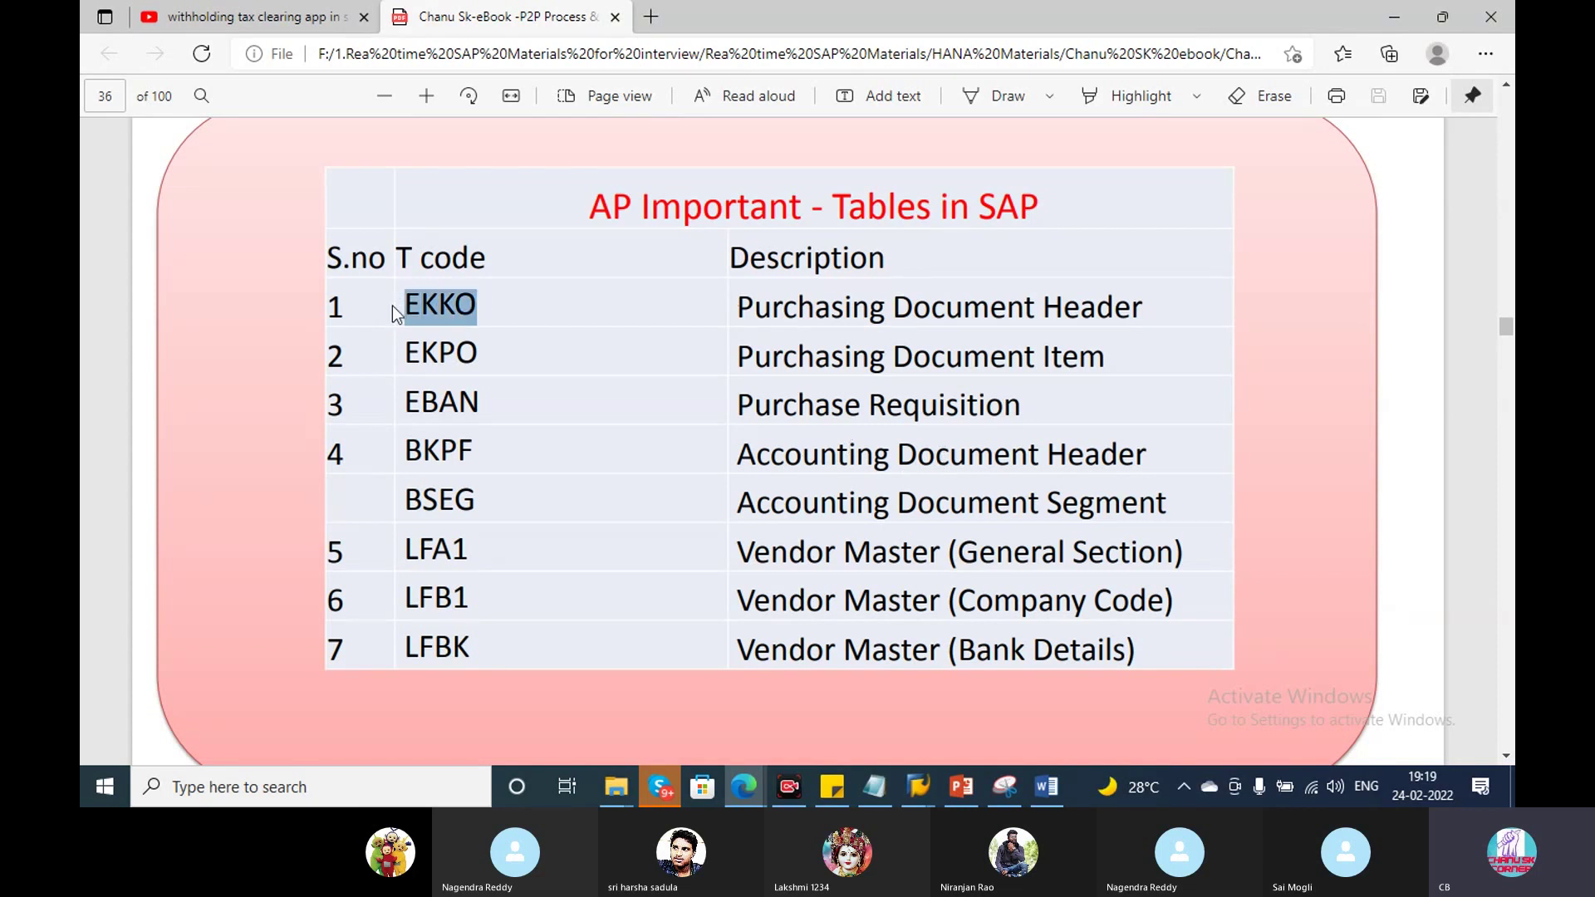
left_click(631, 397)
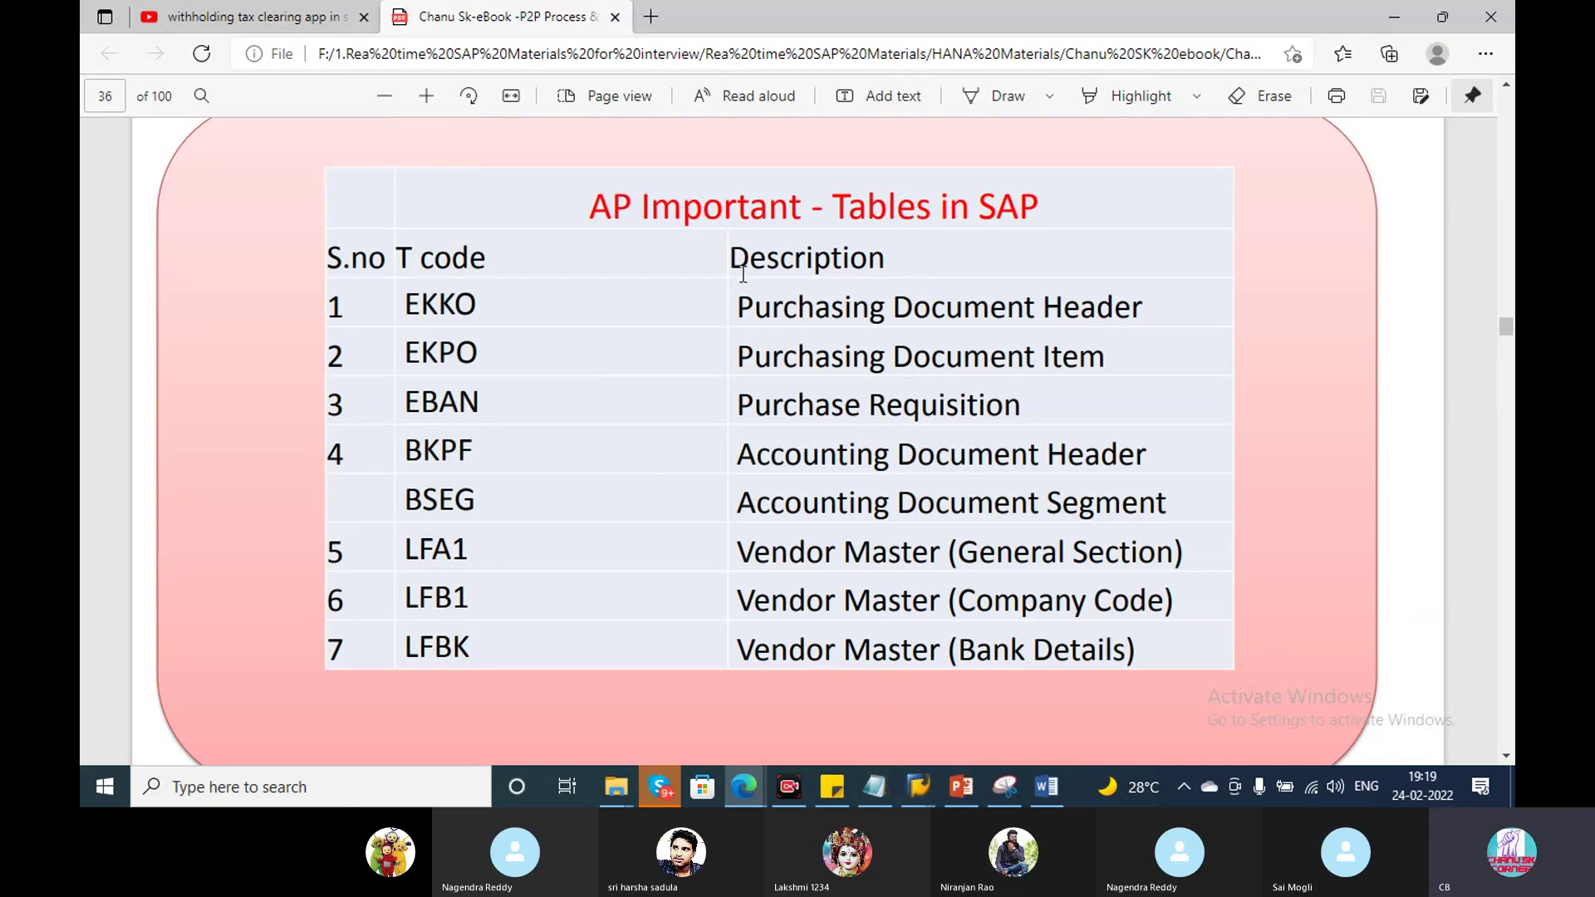
Step: Highlight the AP Important - Tables in SAP title and the EKKO, EKPO, EBAN and BKPF descriptions
left_click_drag(582, 197, 1089, 235)
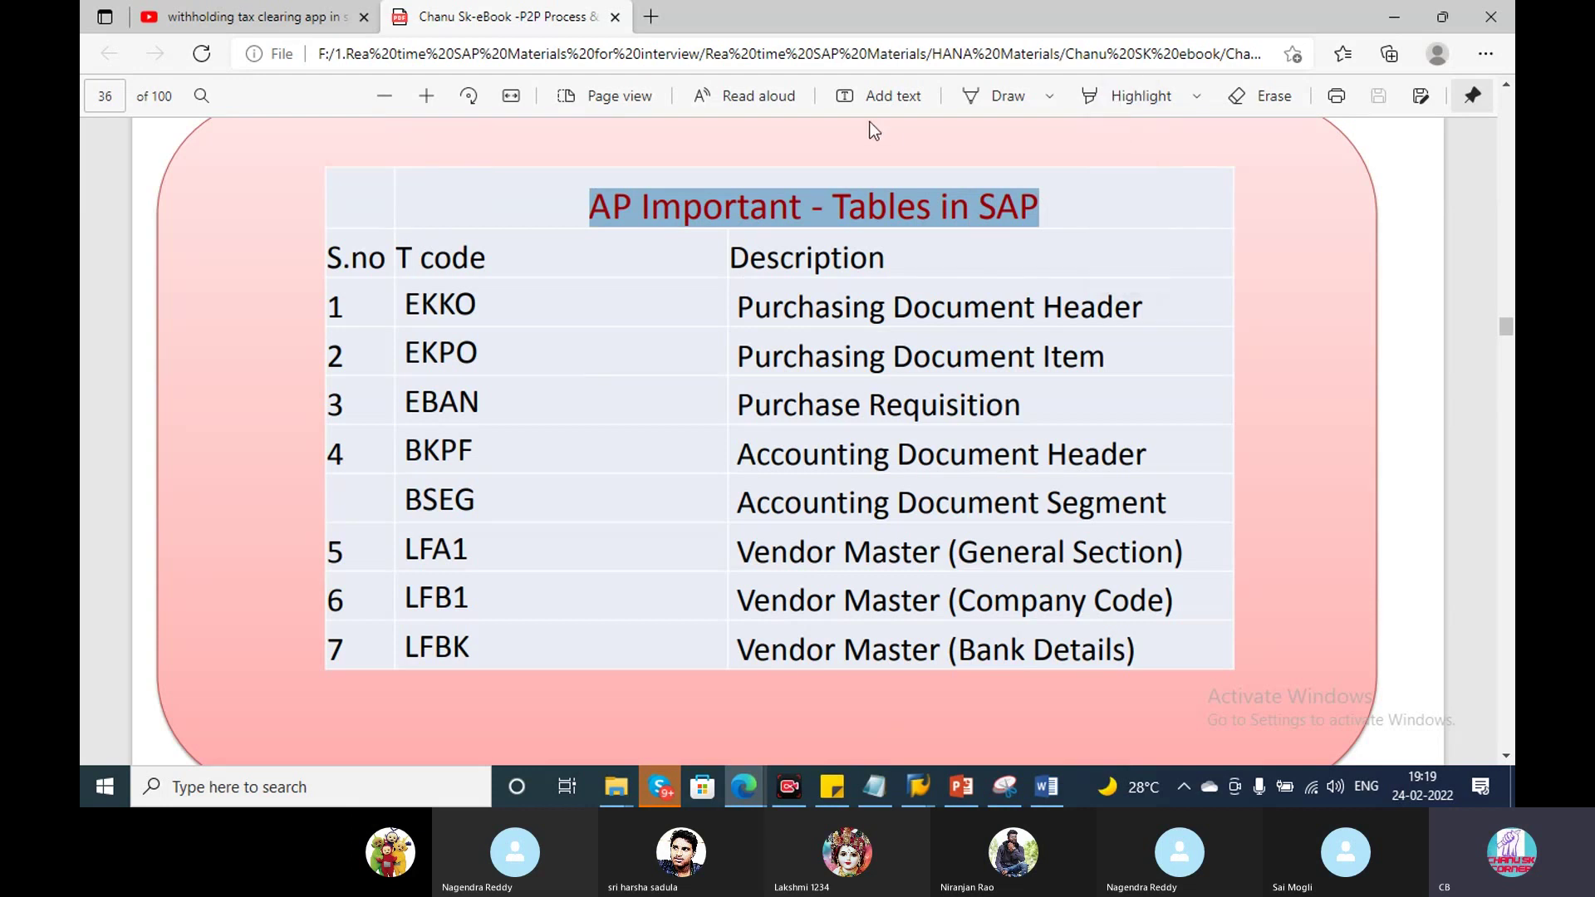
left_click_drag(893, 309, 1151, 325)
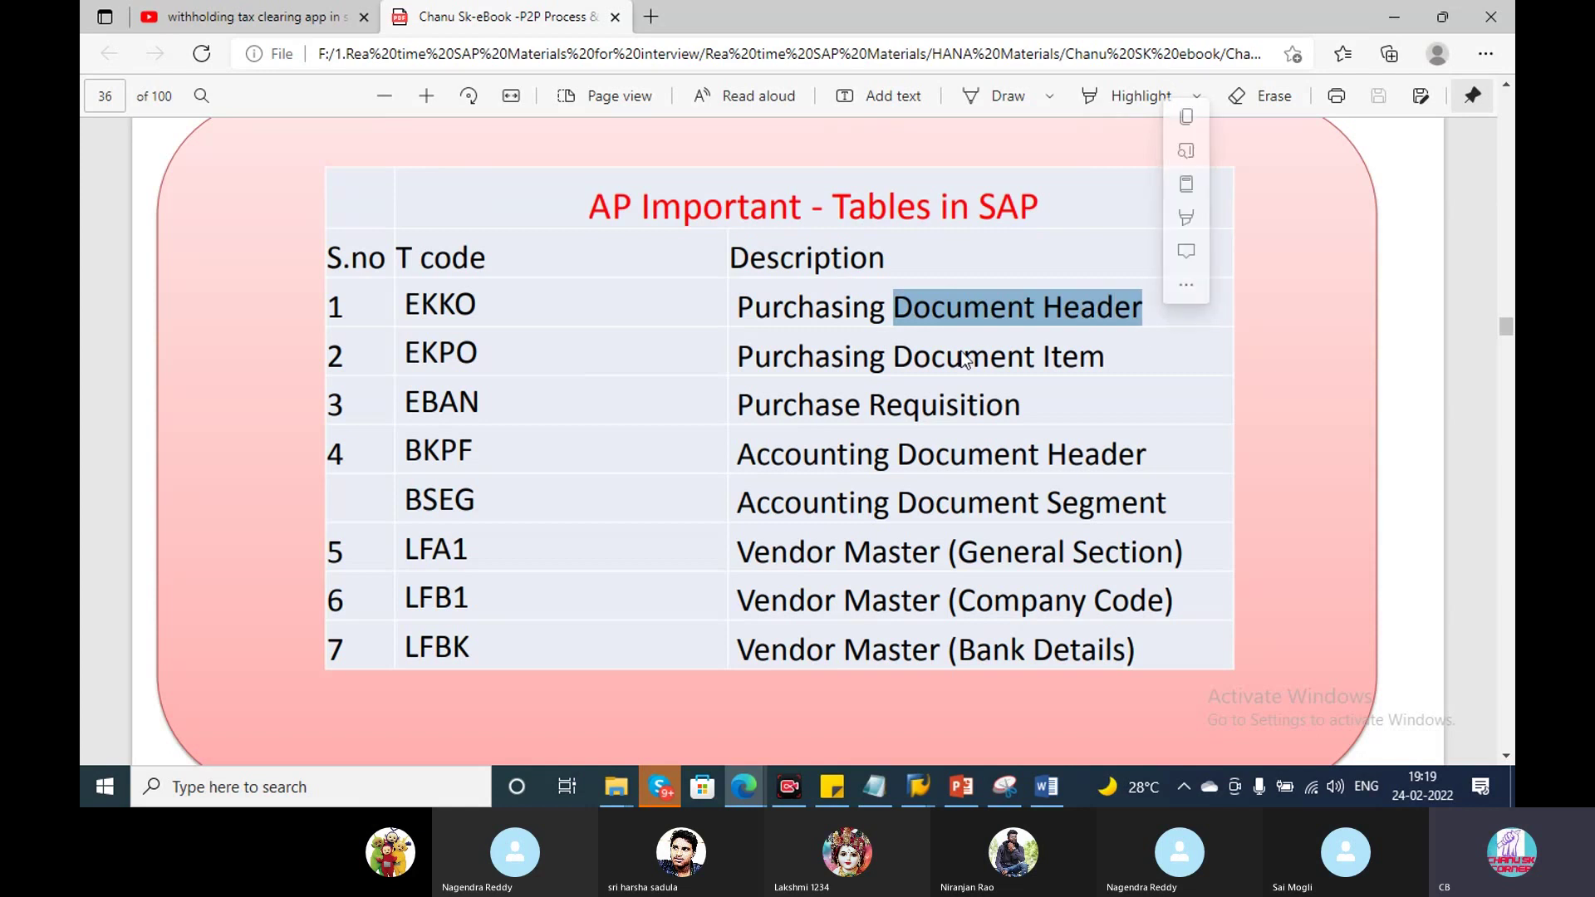
left_click_drag(853, 367, 1144, 372)
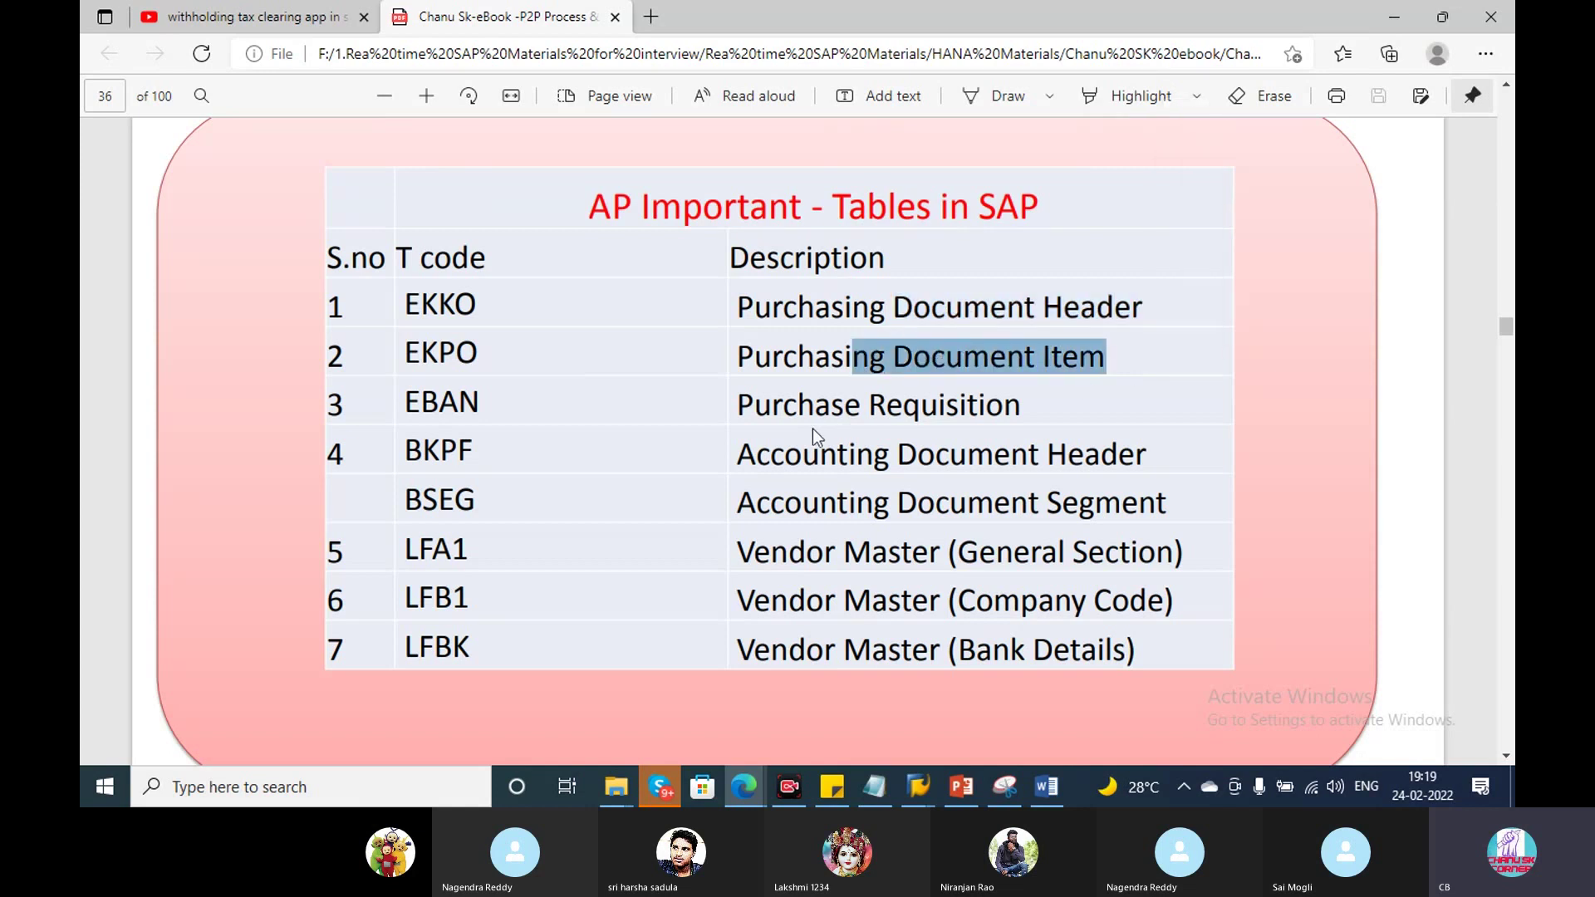
left_click_drag(800, 407, 1022, 408)
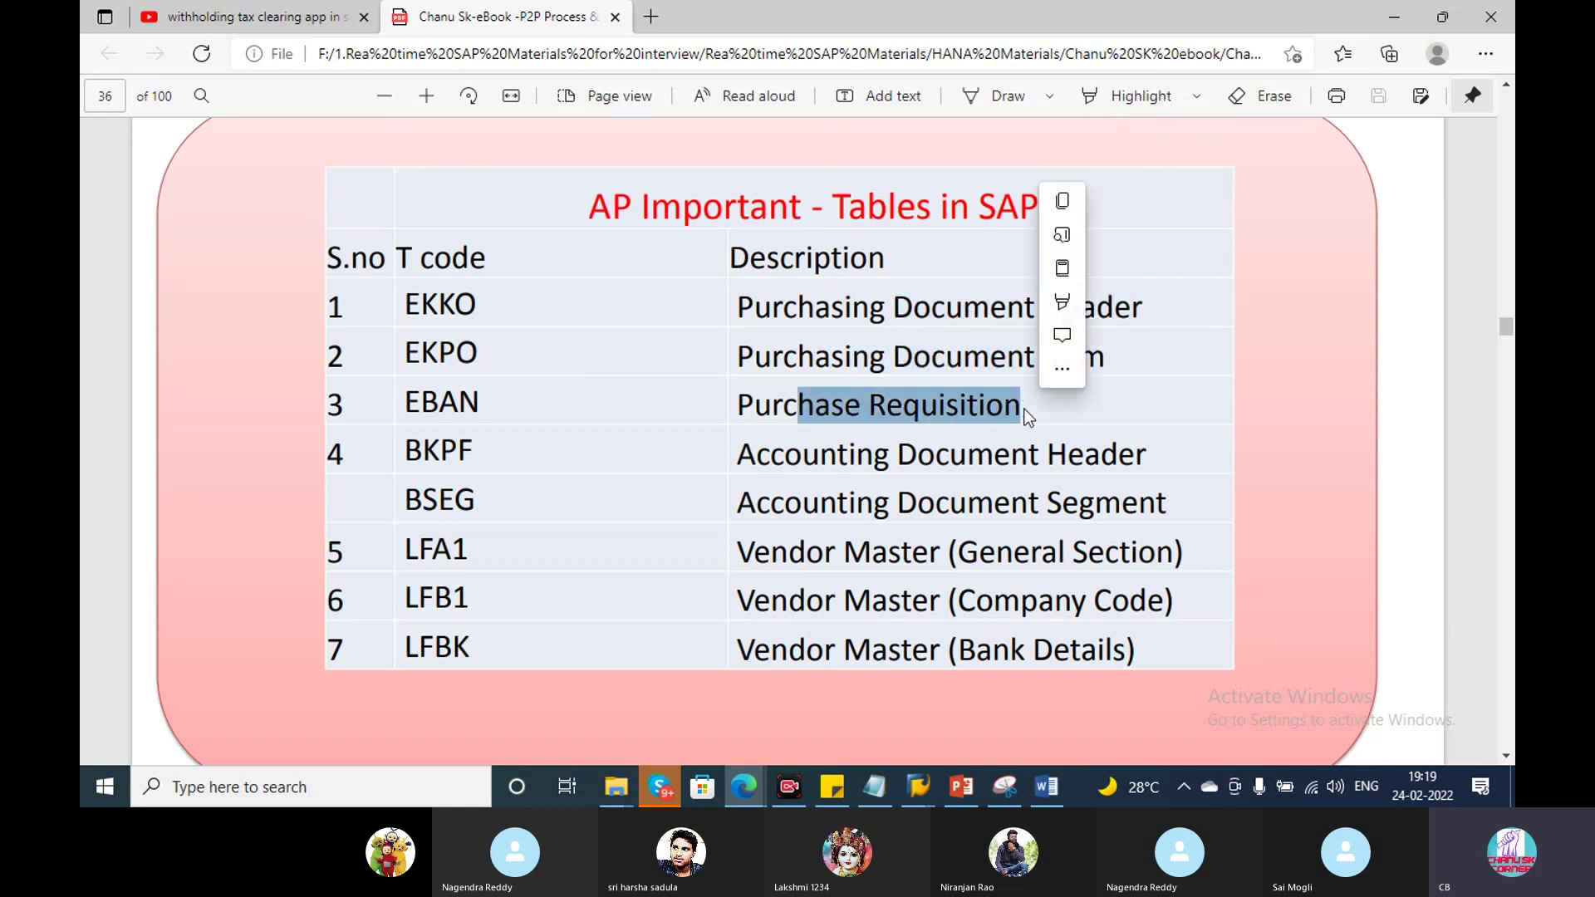
left_click(844, 450)
left_click_drag(844, 449, 1062, 450)
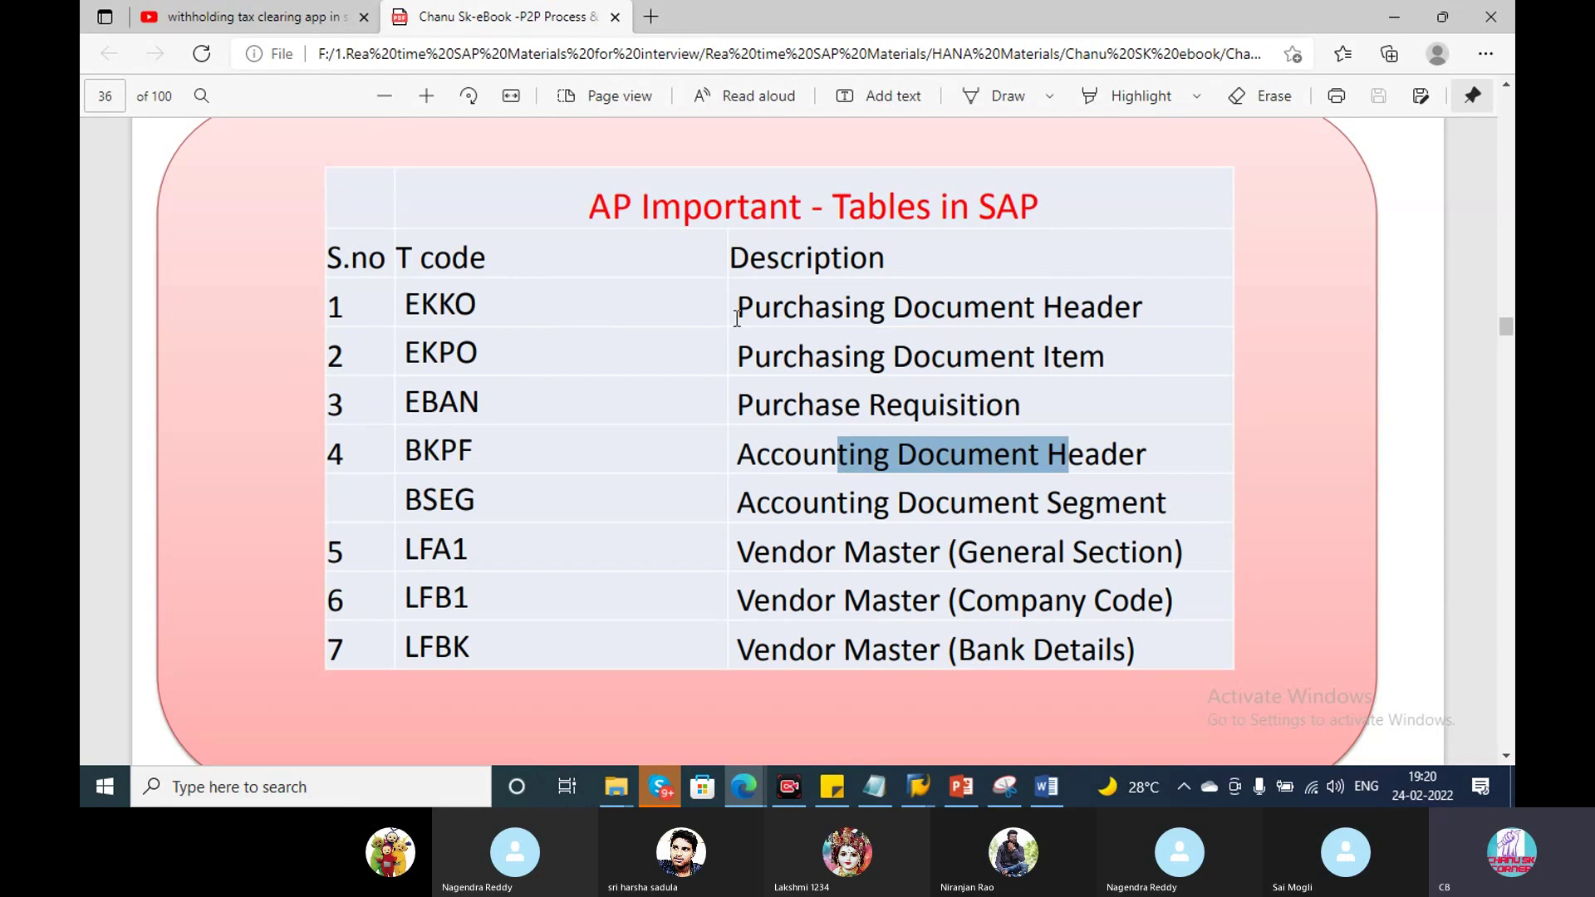
left_click_drag(738, 309, 1143, 305)
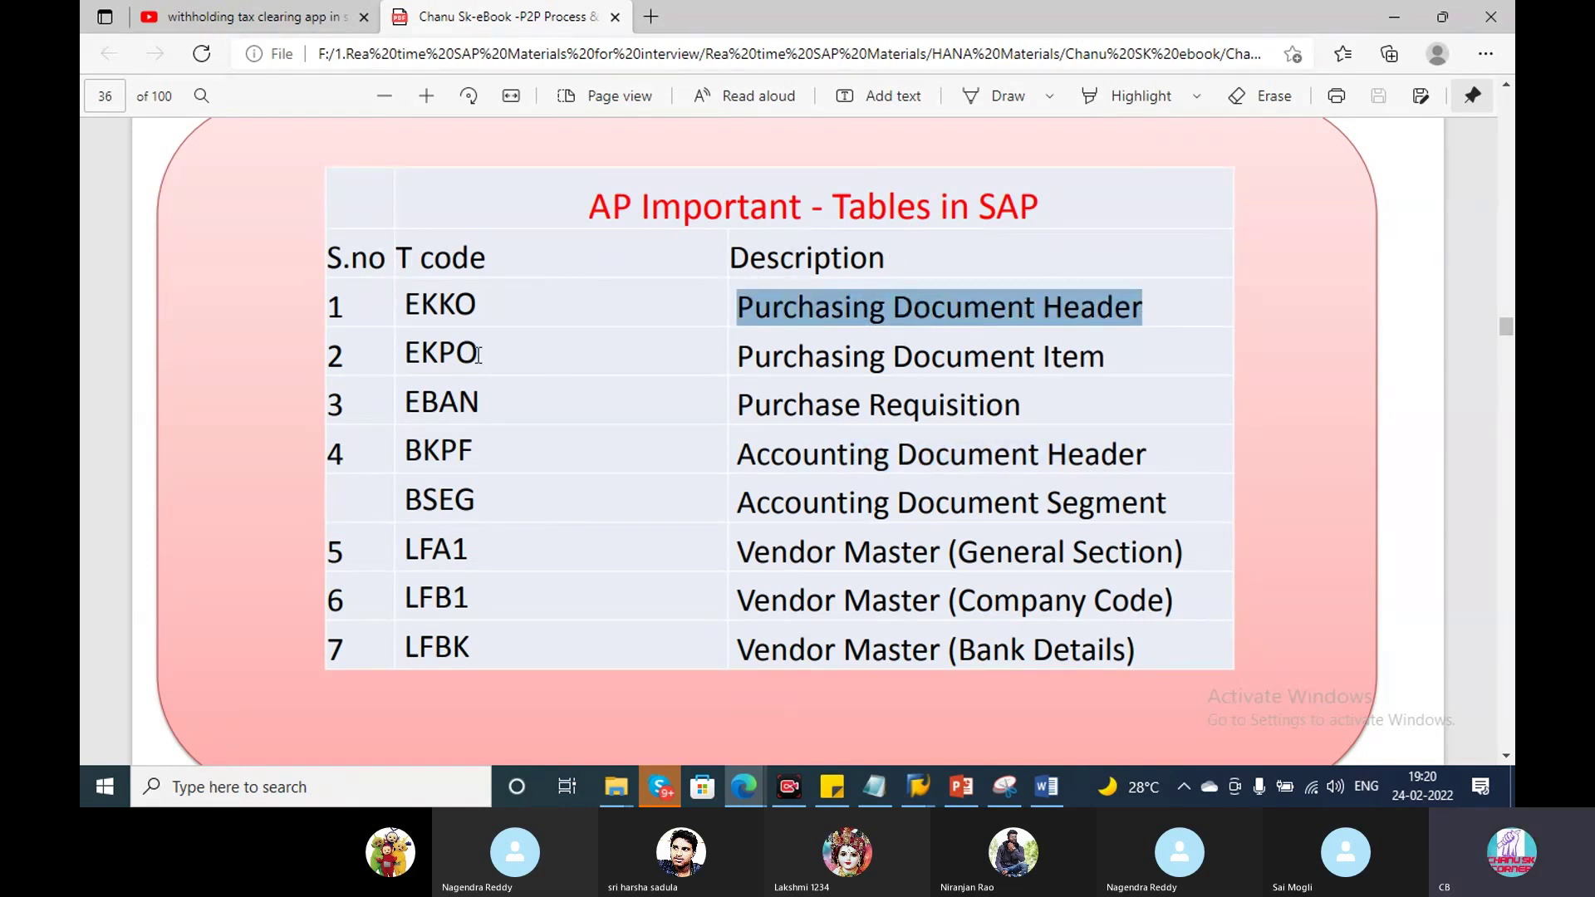
left_click_drag(482, 355, 383, 357)
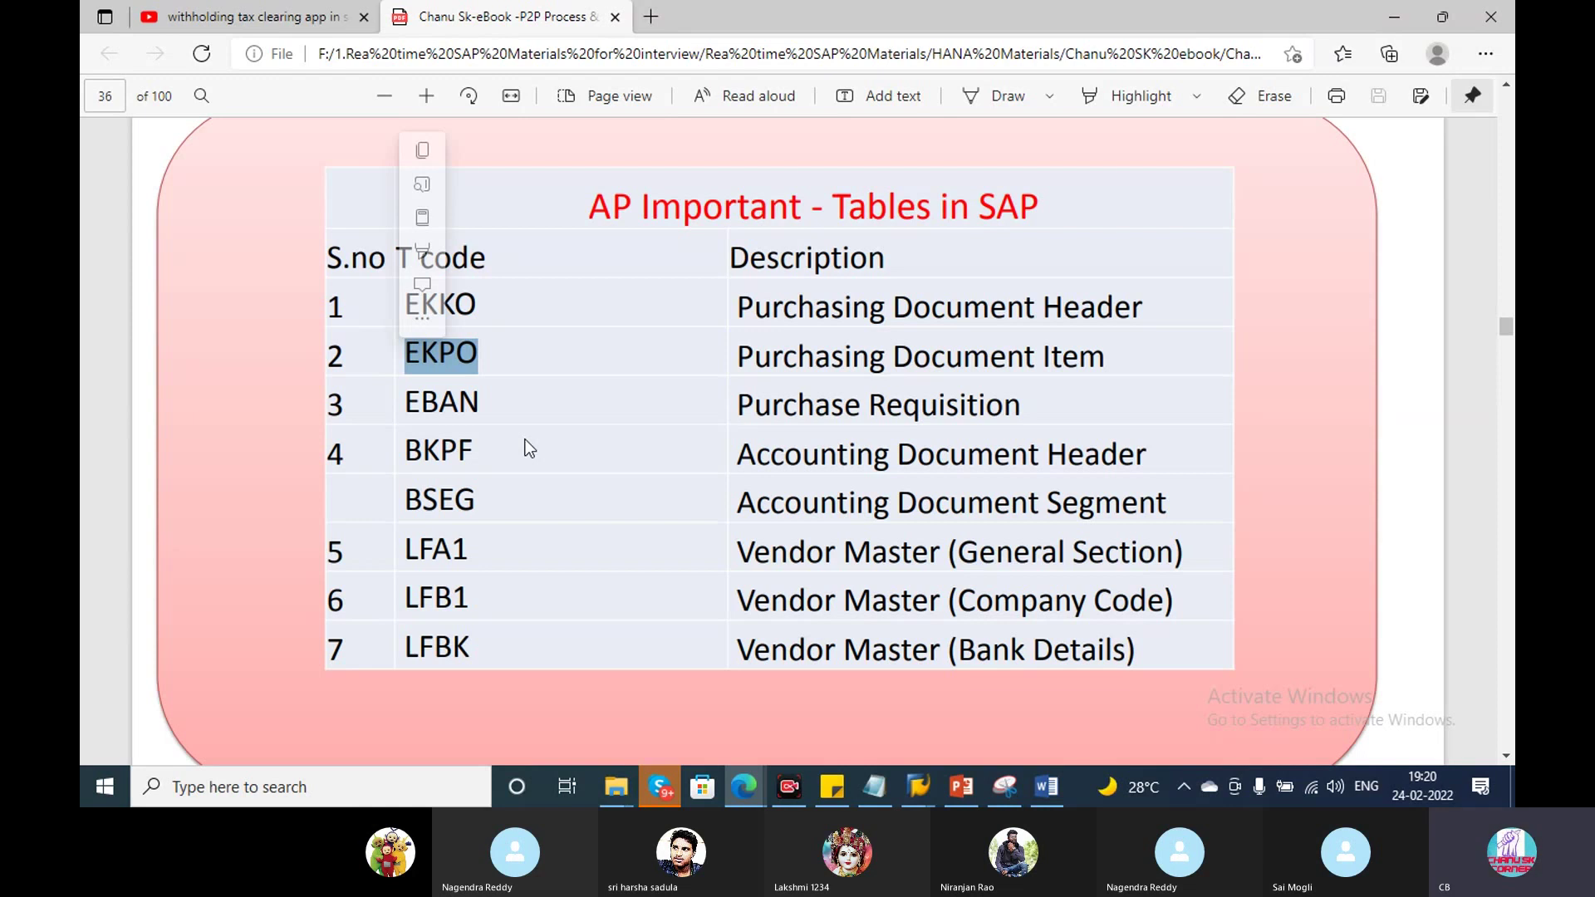
Step: Select the whole EKKO row, then switch to SAP Easy Access and enter se16n
left_click(182, 345)
triple_click(829, 292)
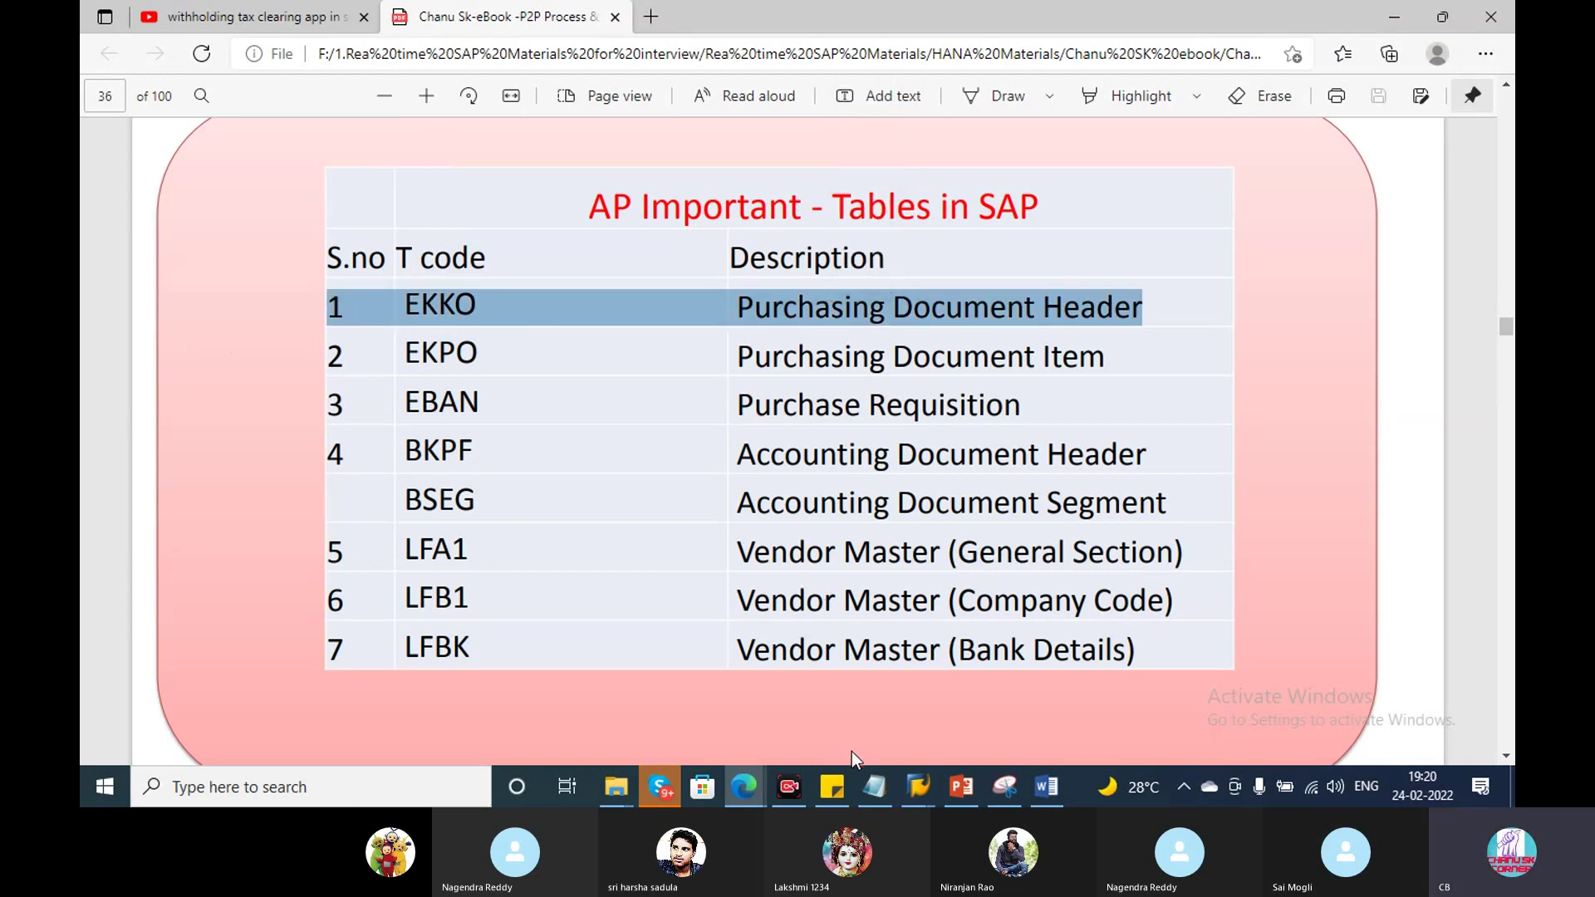
left_click(926, 794)
left_click(1164, 682)
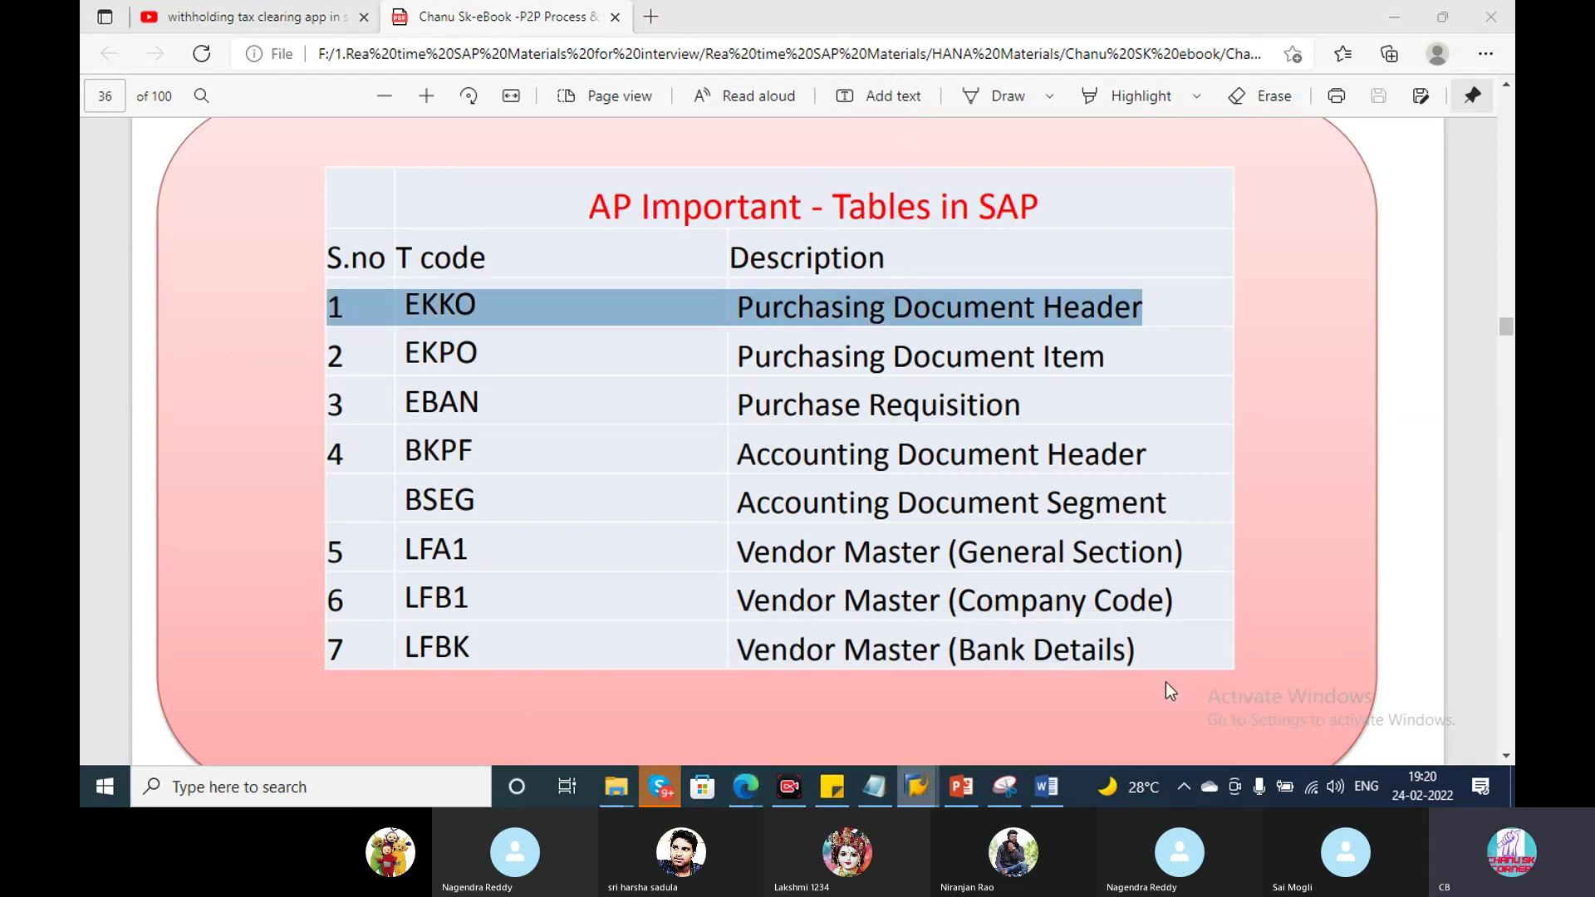
type("se16n")
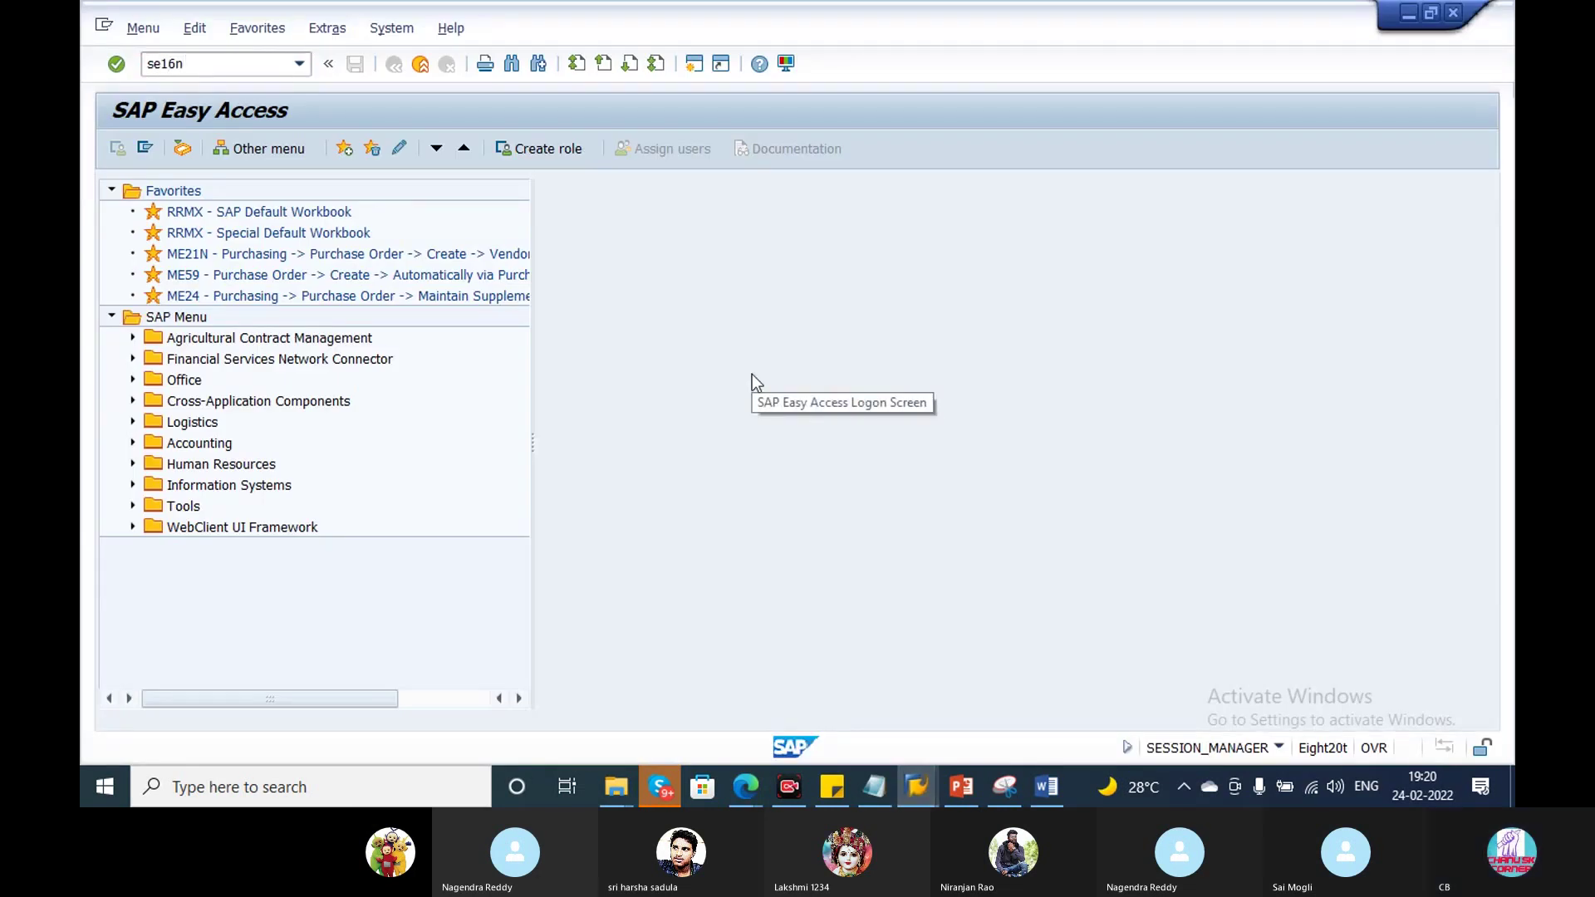
Step: Open SE16N and load table EKKO, copying the table name from the PDF
key("Return")
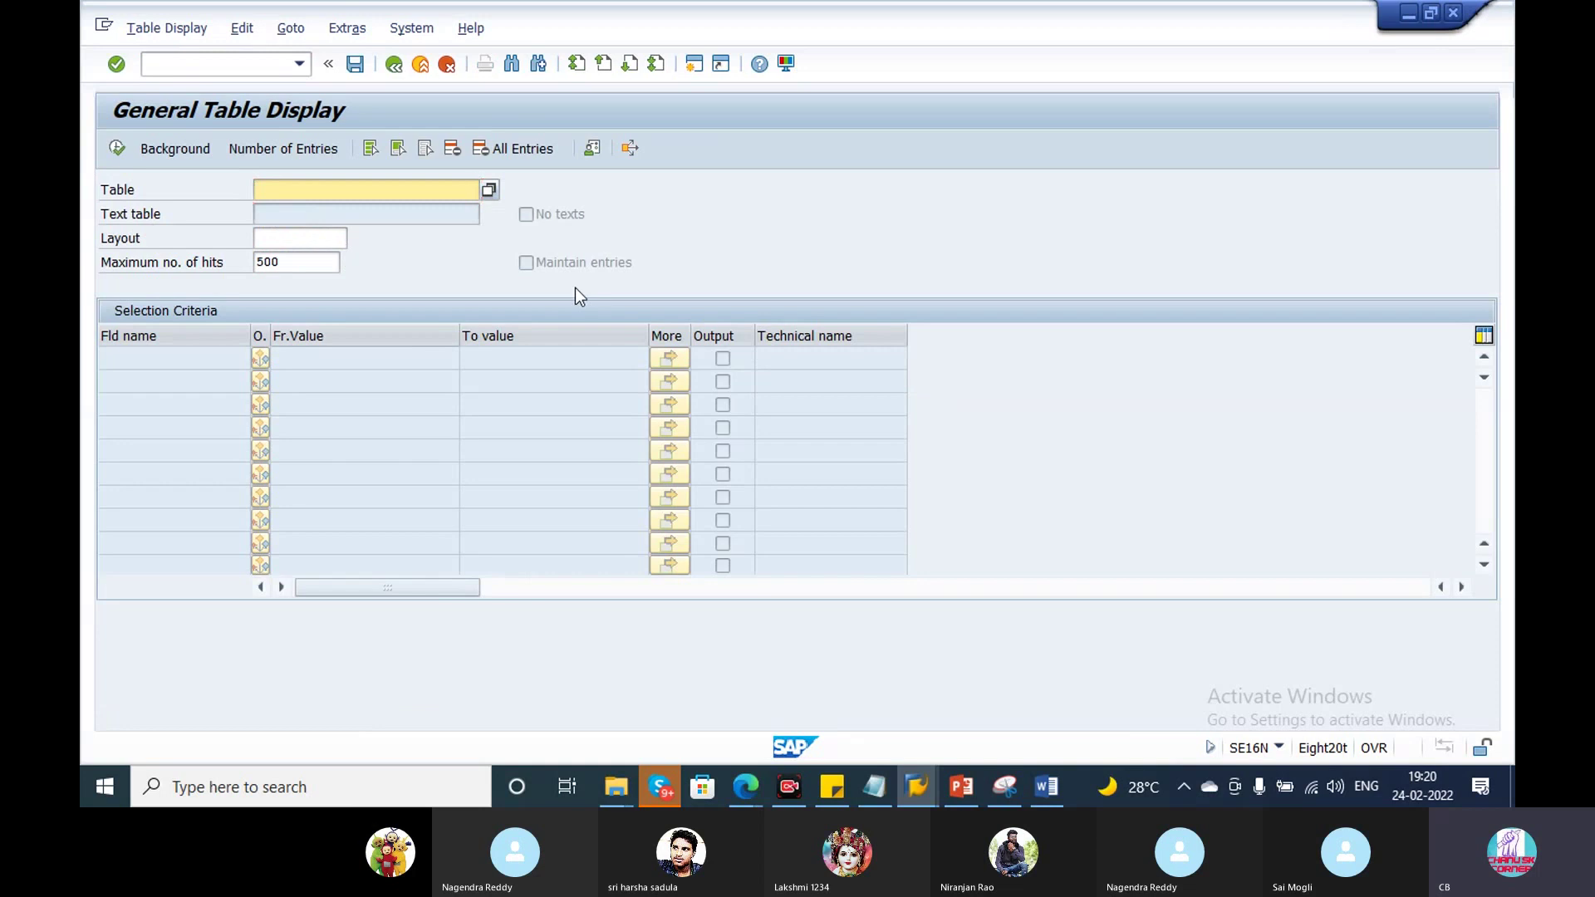
key("alt+Tab")
left_click_drag(482, 307, 395, 306)
key("ctrl+c")
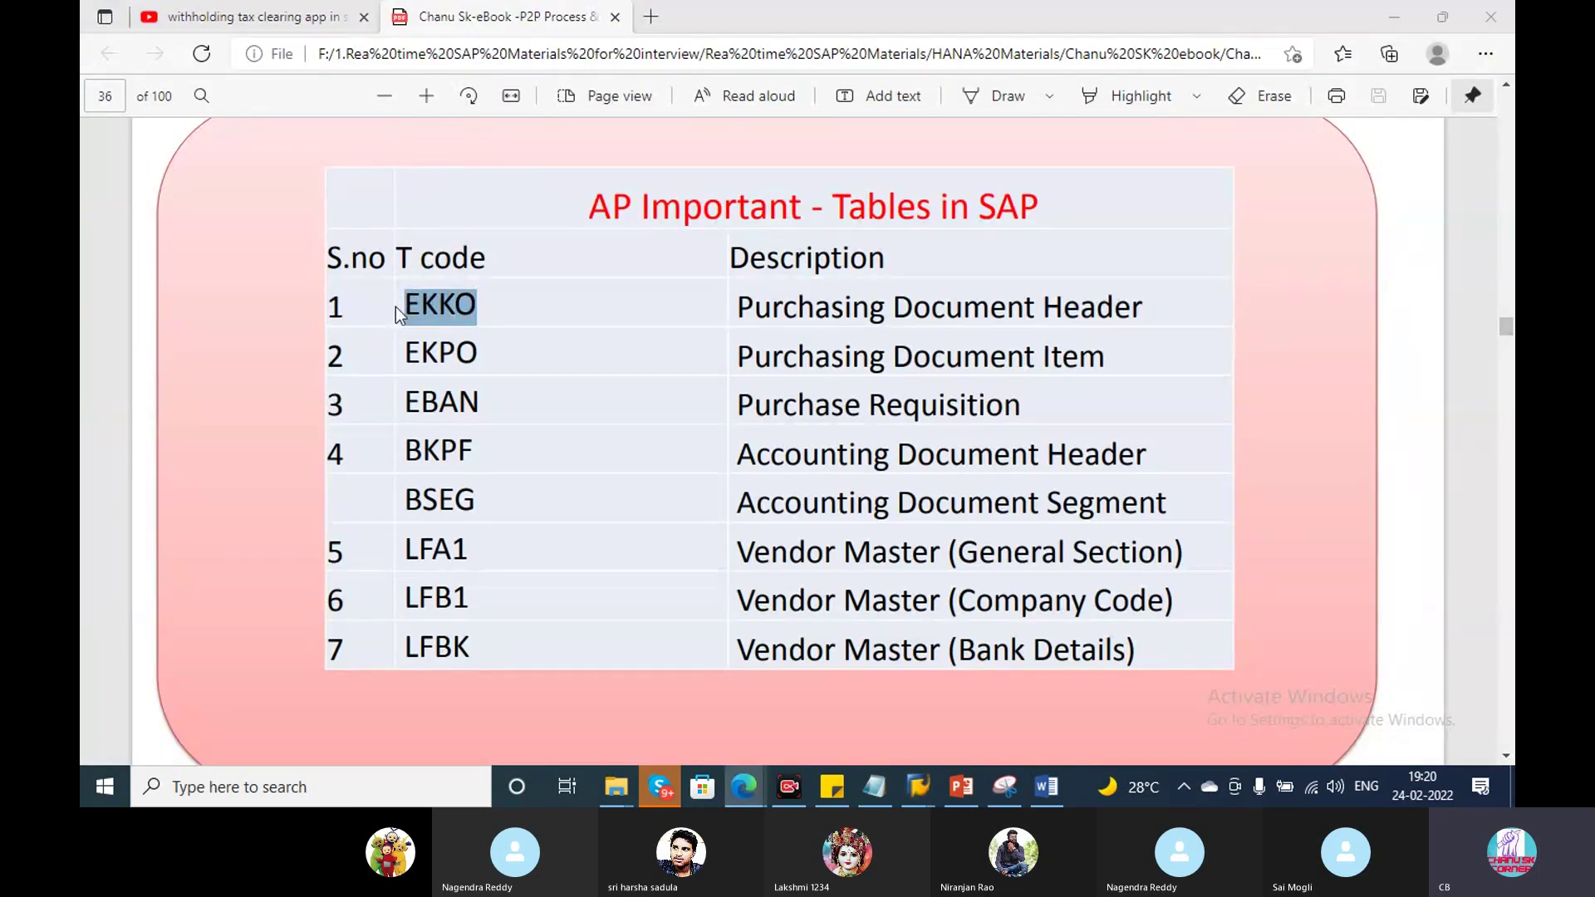
key("alt+Tab")
key("ctrl+v")
key("Return")
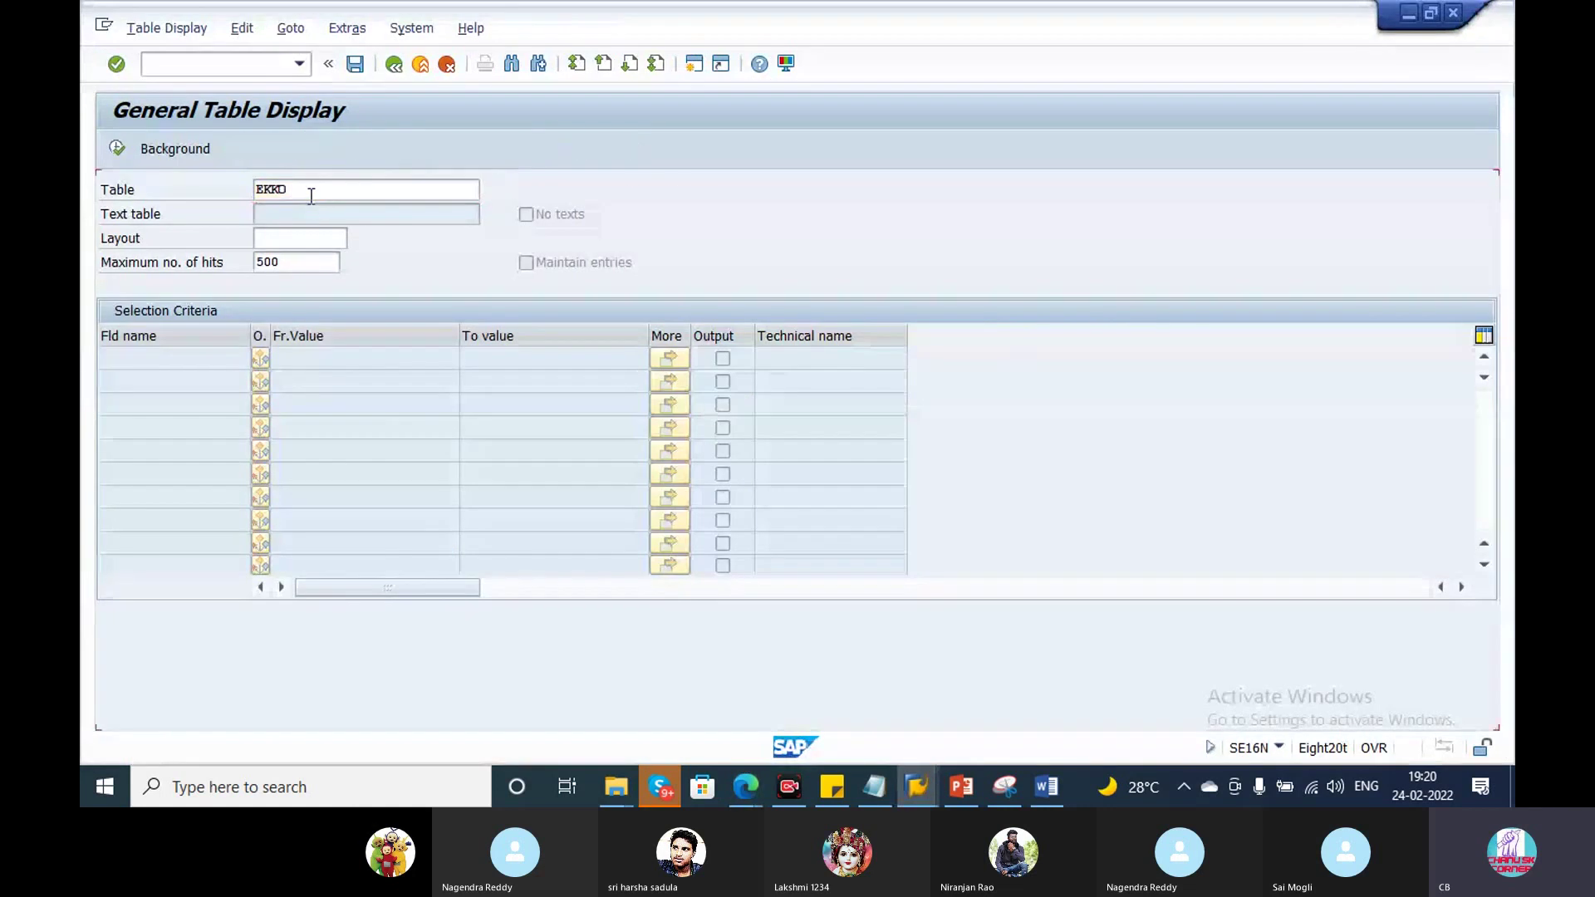
Step: Clear the Maximum no. of hits value so no hit limit applies
left_click_drag(285, 262, 252, 259)
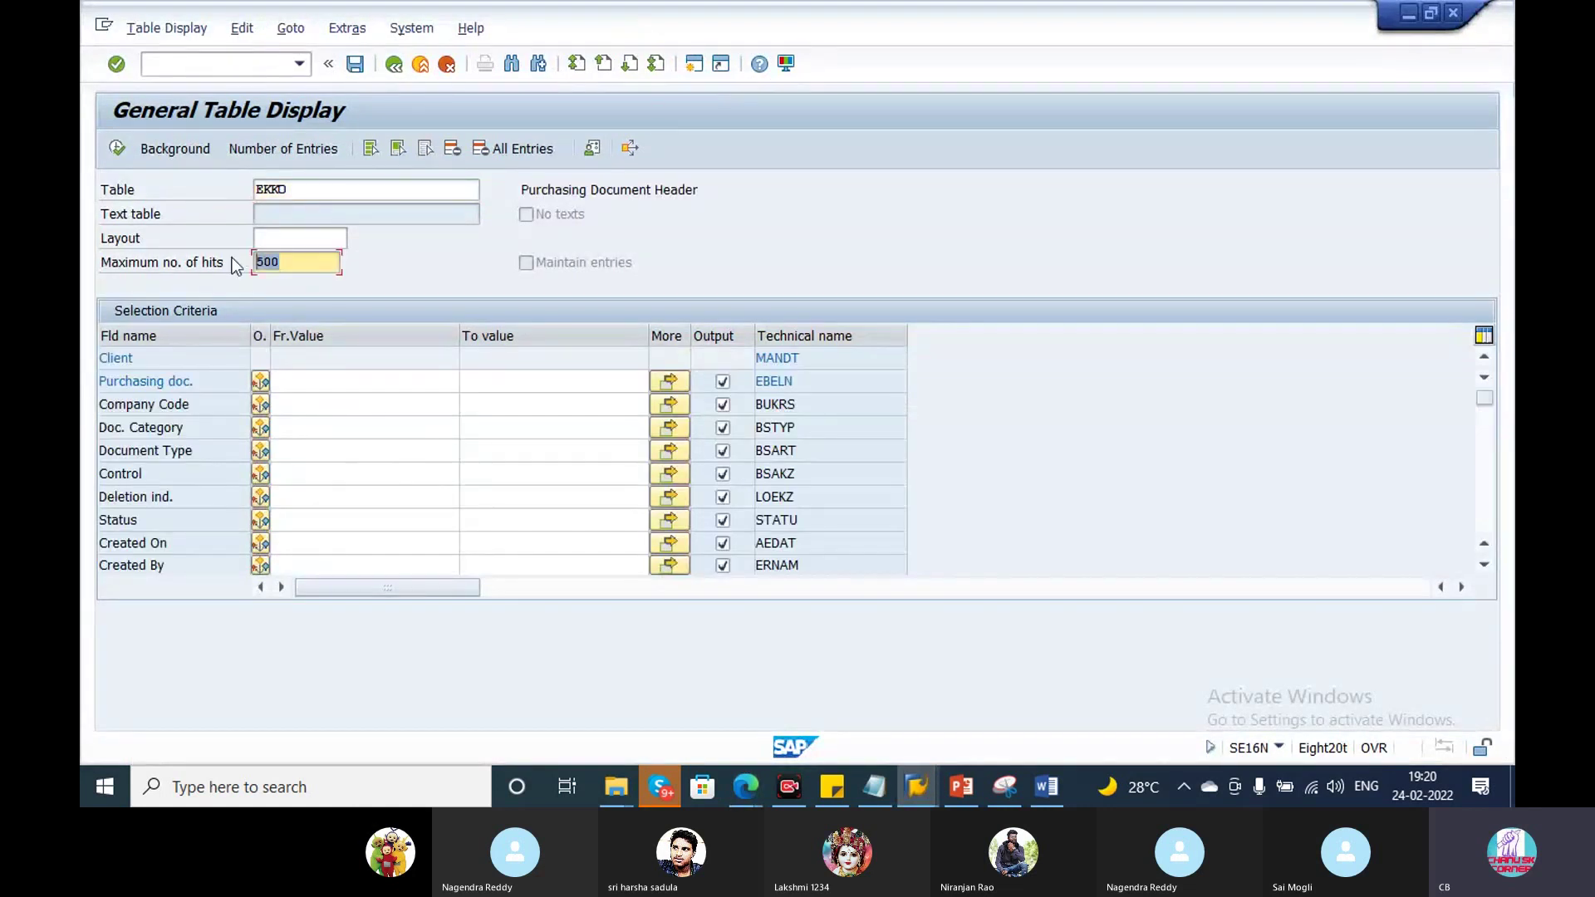
key("BackSpace")
left_click(300, 263)
type("500")
left_click(599, 191)
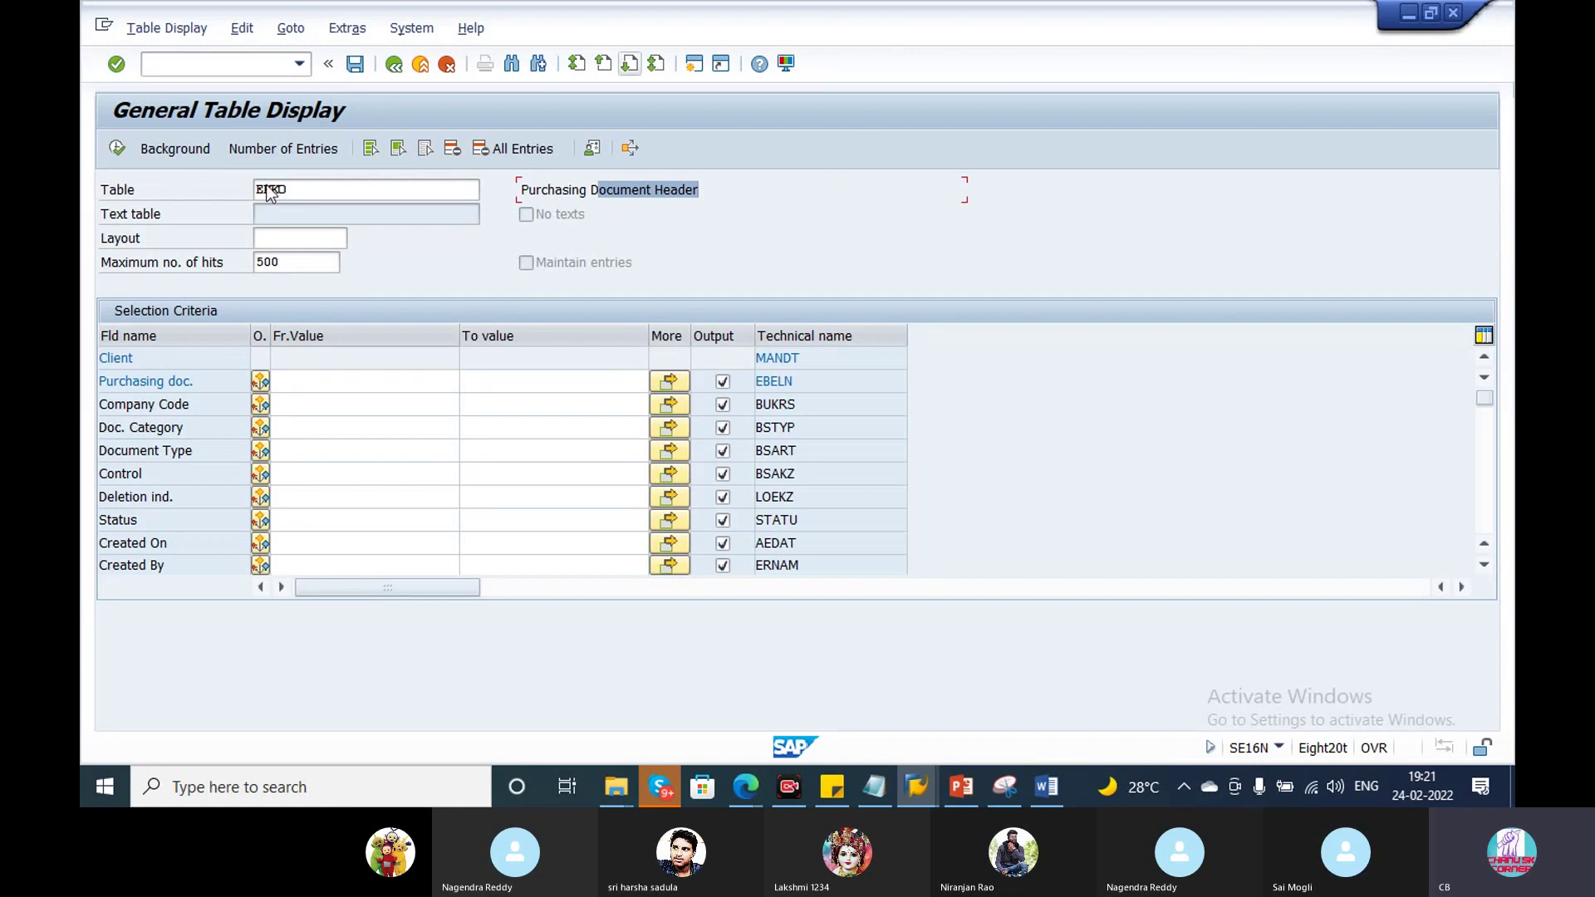
left_click(308, 260)
key("BackSpace")
key("BackSpace")
key("BackSpace")
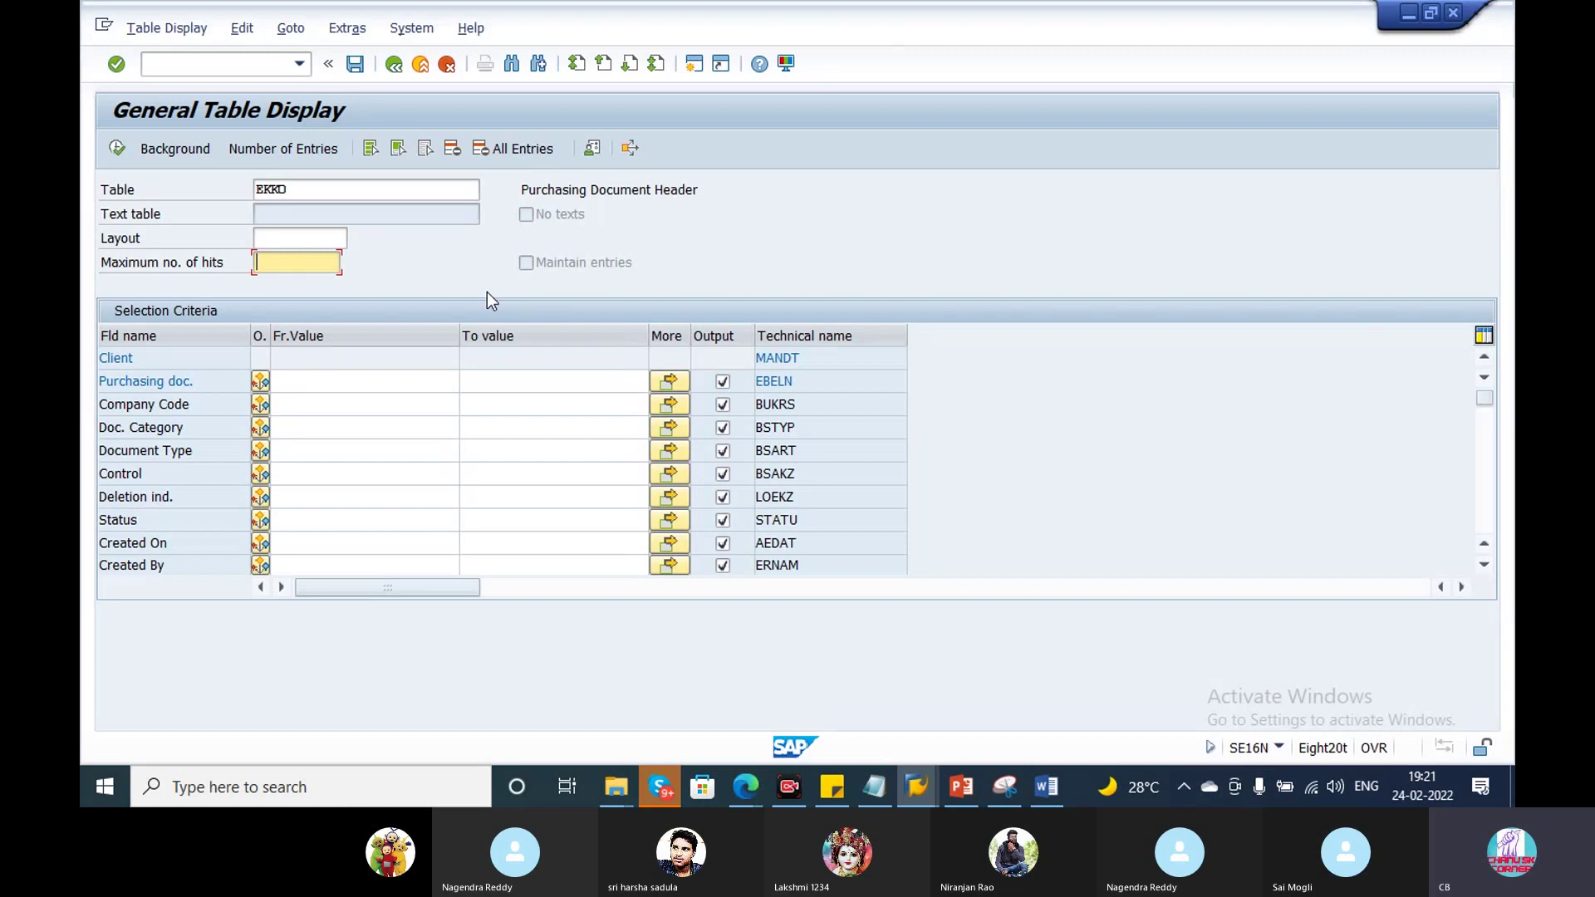
Step: Set company code 1883 as the selection criterion
left_click(312, 379)
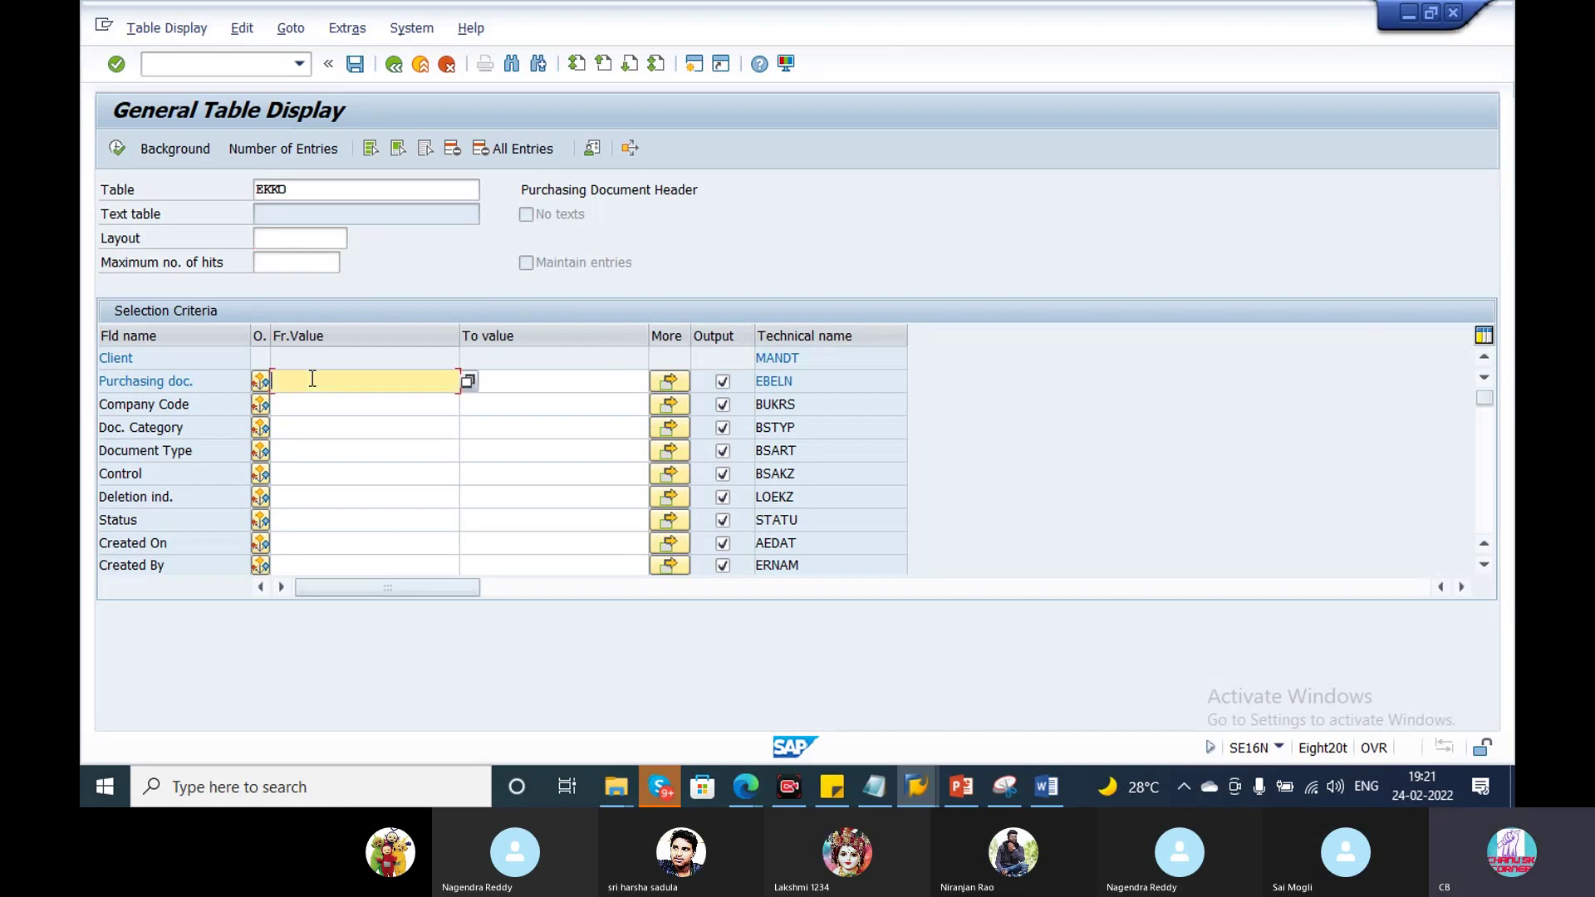
left_click(300, 404)
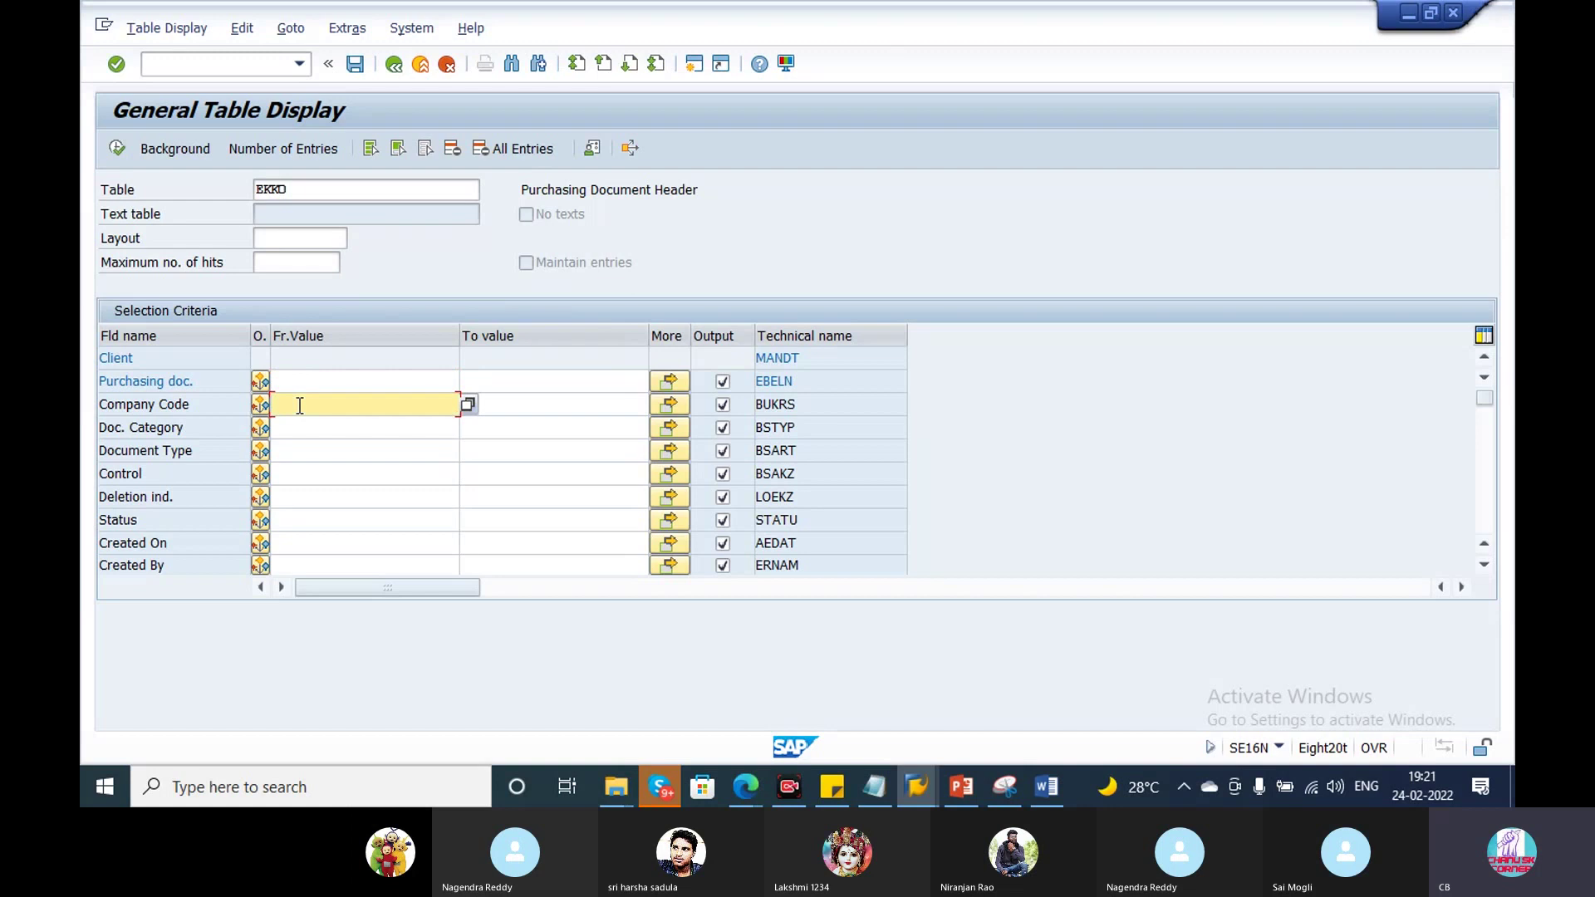
type("1")
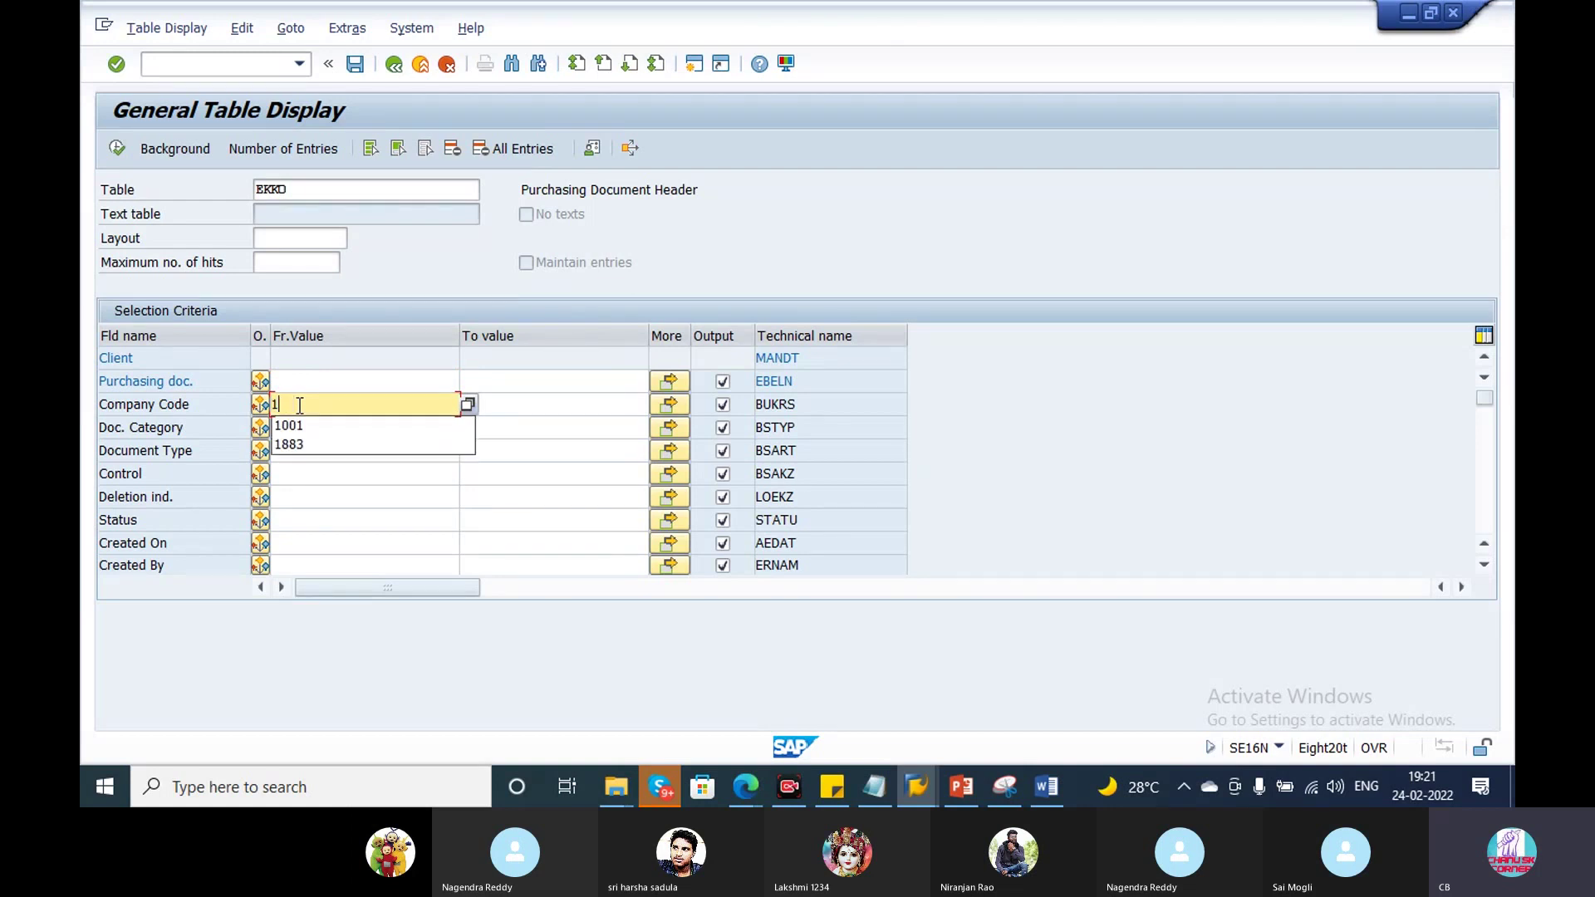
key("Down")
key("Down")
key("Return")
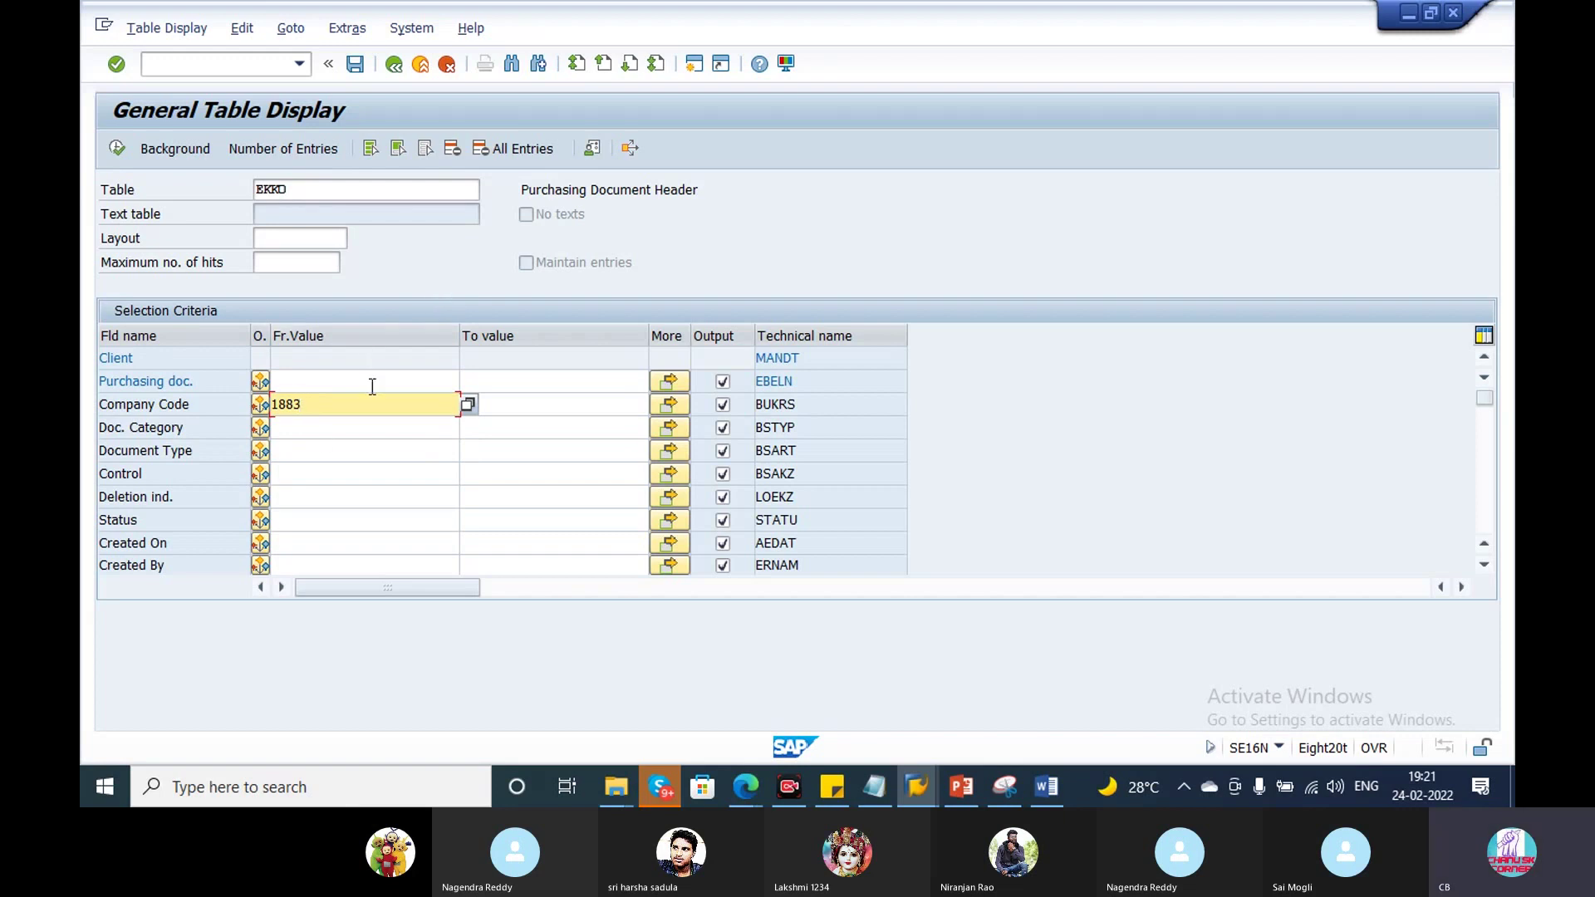
Step: Count the matching EKKO entries, confirming 4 hits, and close the message
left_click(286, 152)
left_click_drag(285, 250, 247, 258)
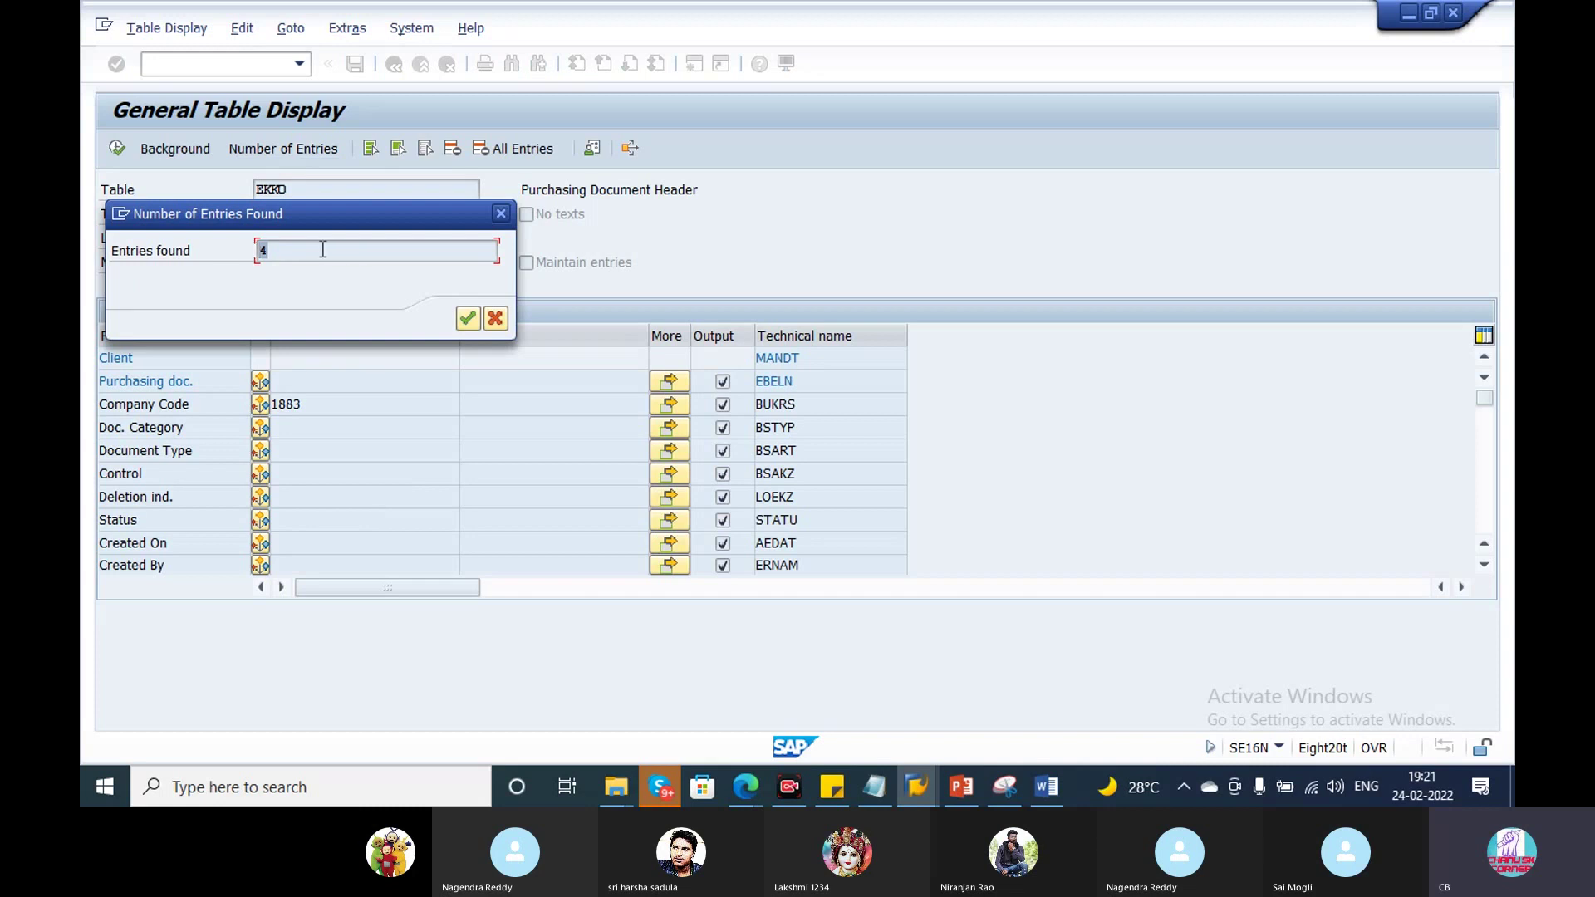
left_click(274, 247)
key("Return")
left_click_drag(554, 190, 715, 197)
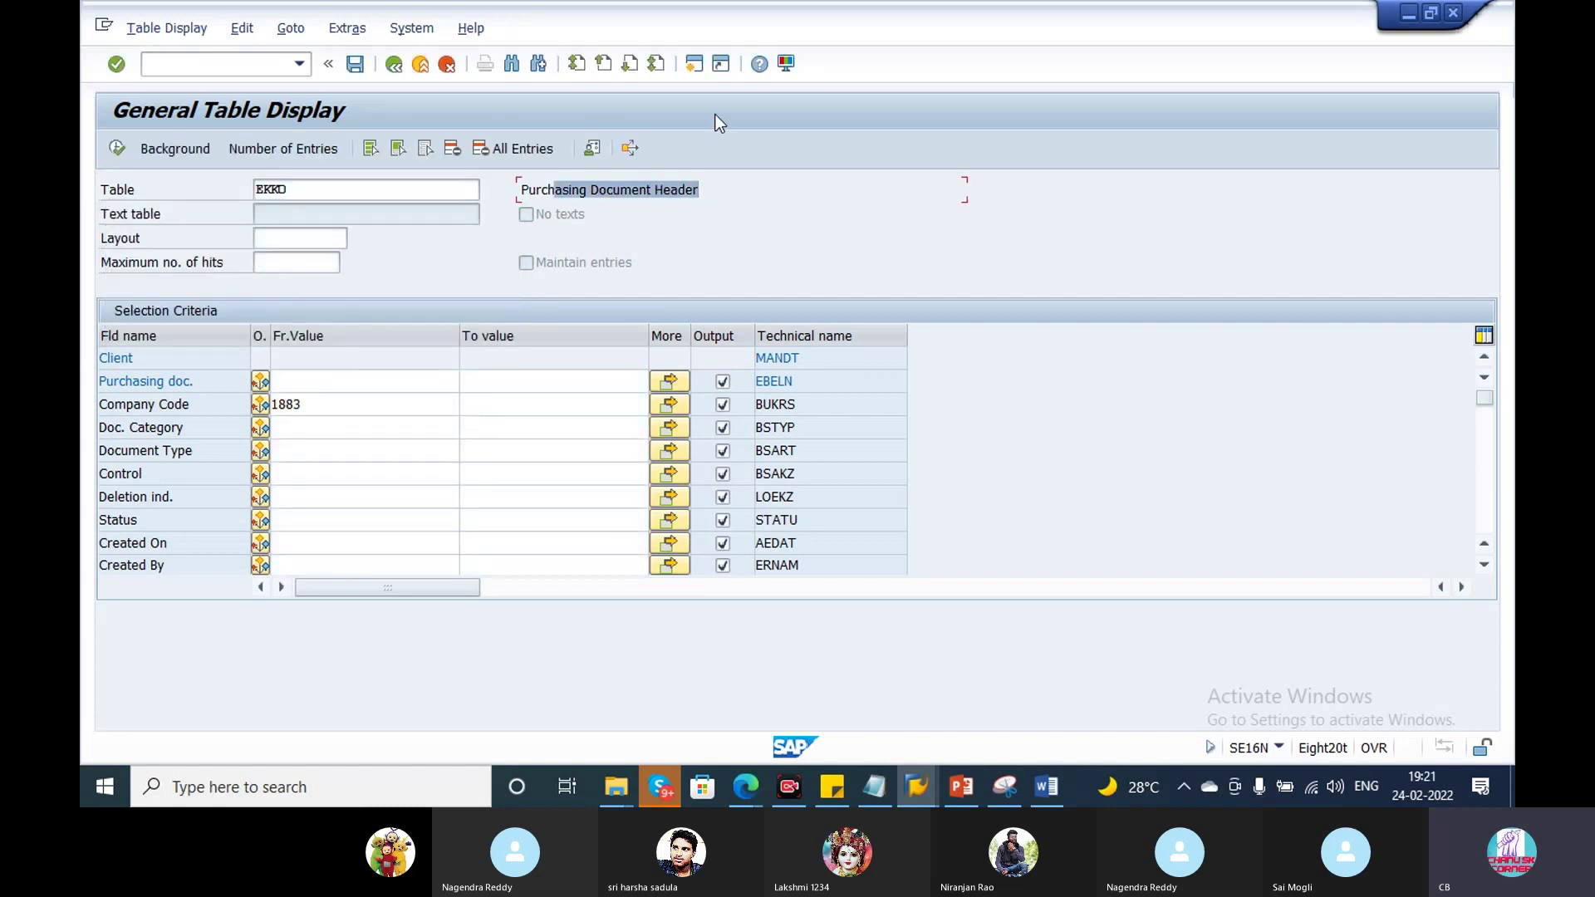
key("ctrl+c")
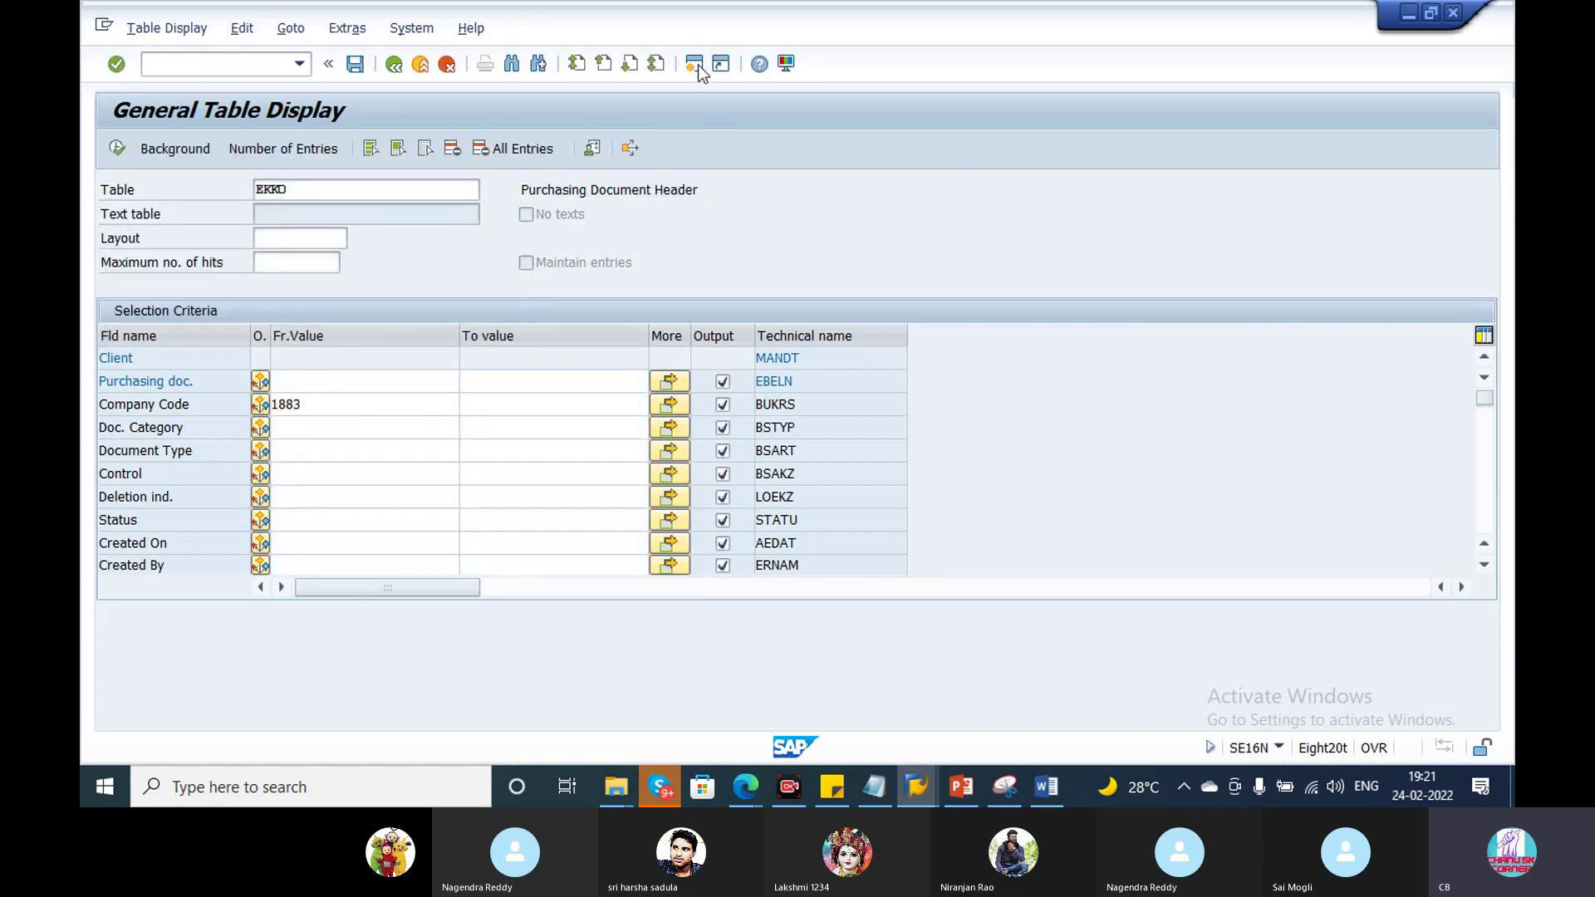
left_click(696, 64)
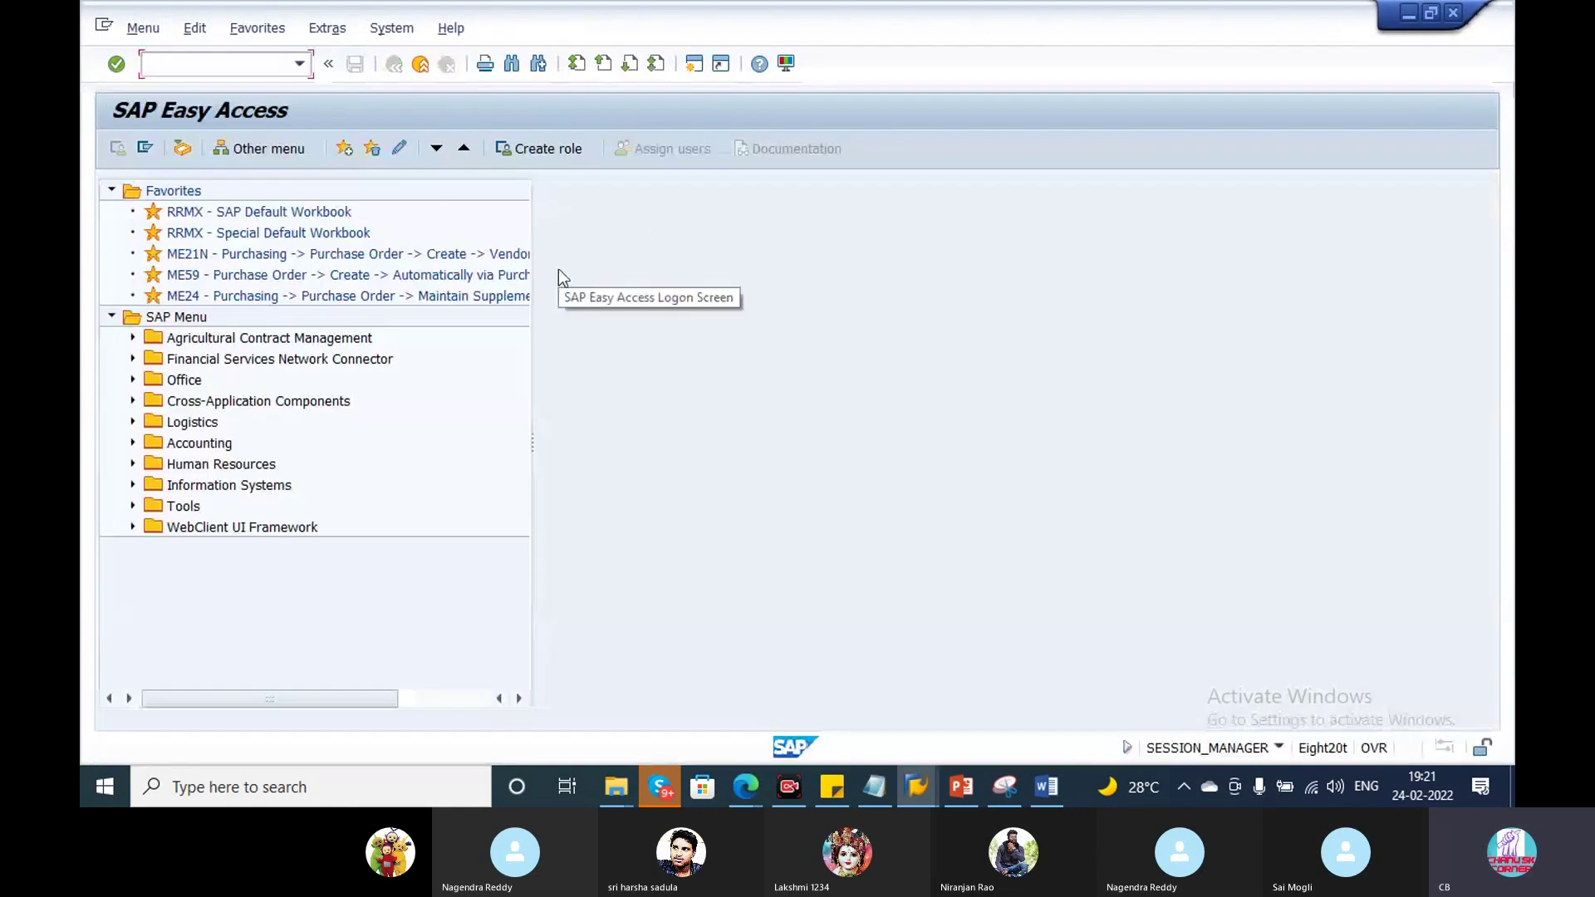
type("me23n")
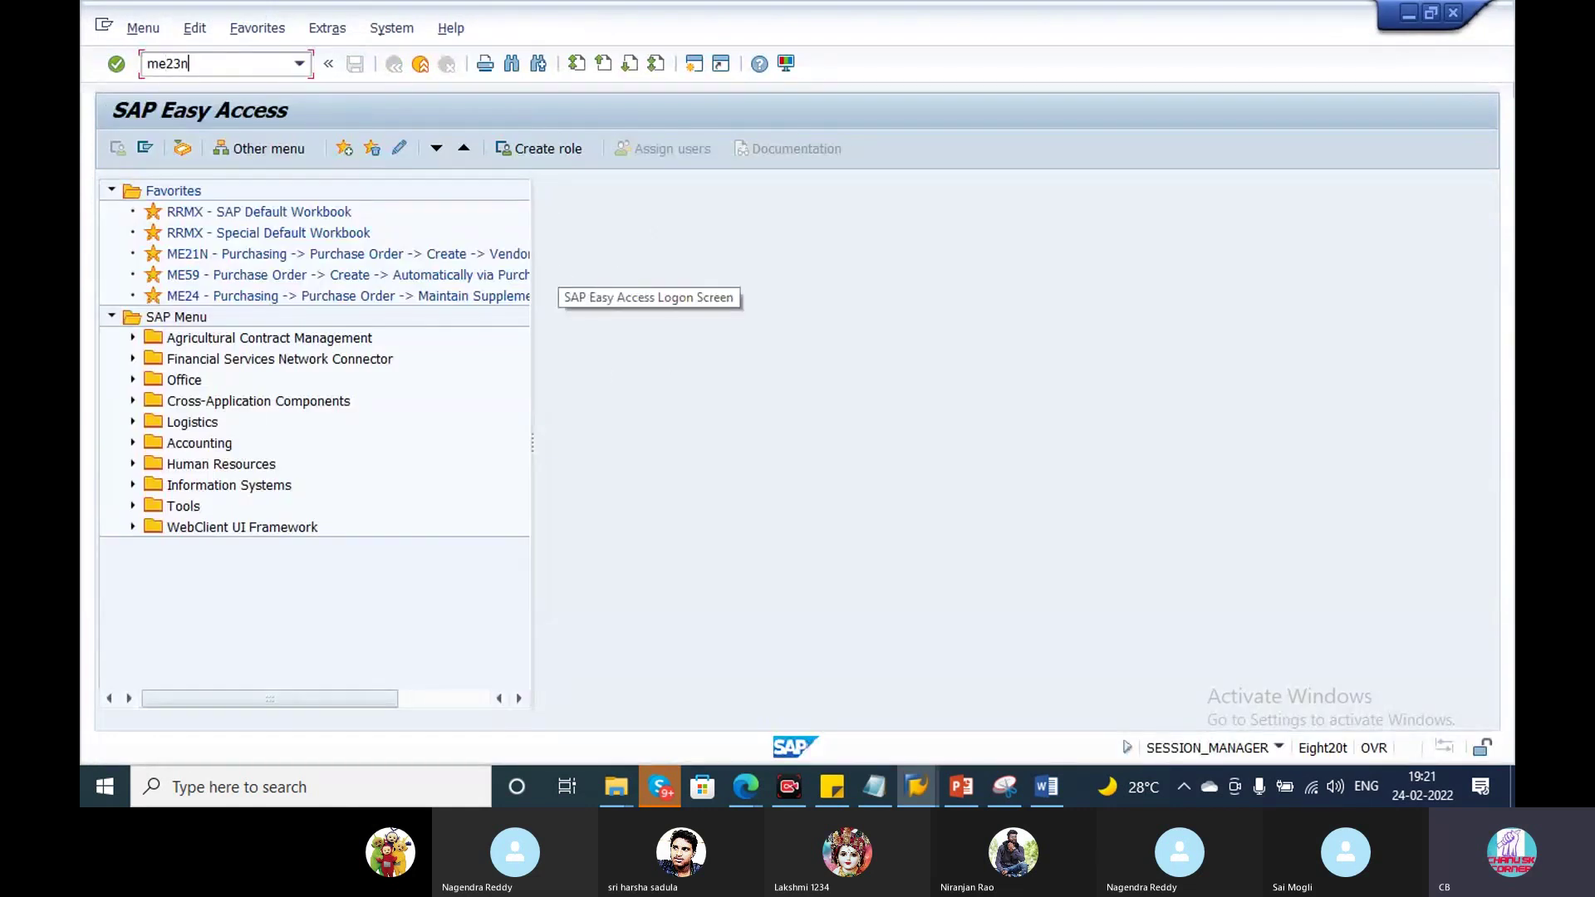
key("Return")
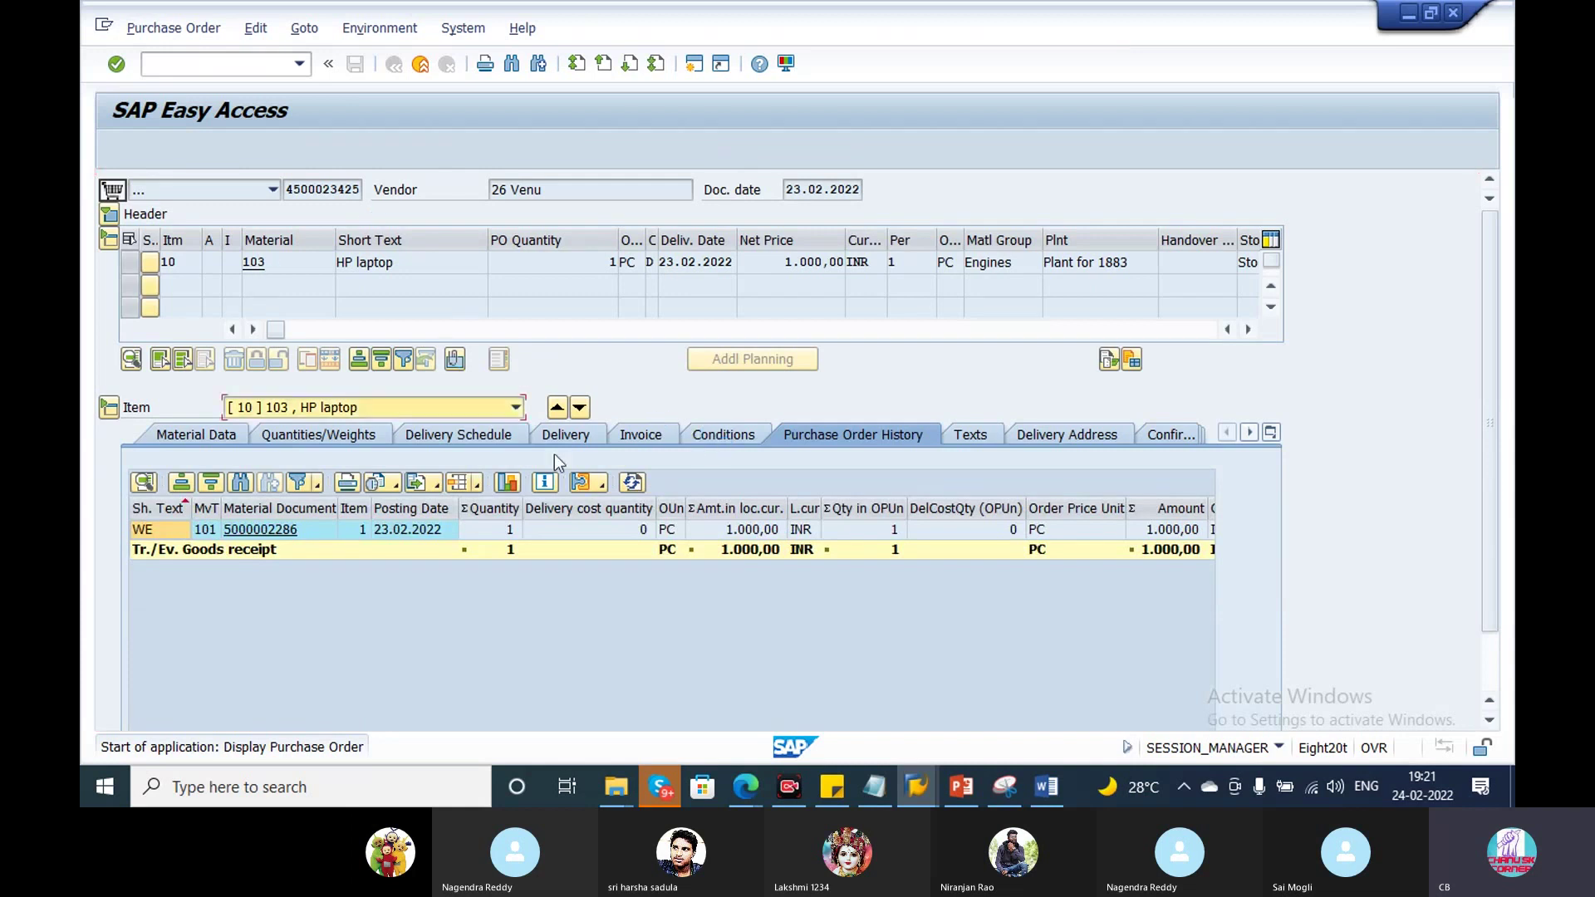
left_click(257, 536)
left_click(257, 530)
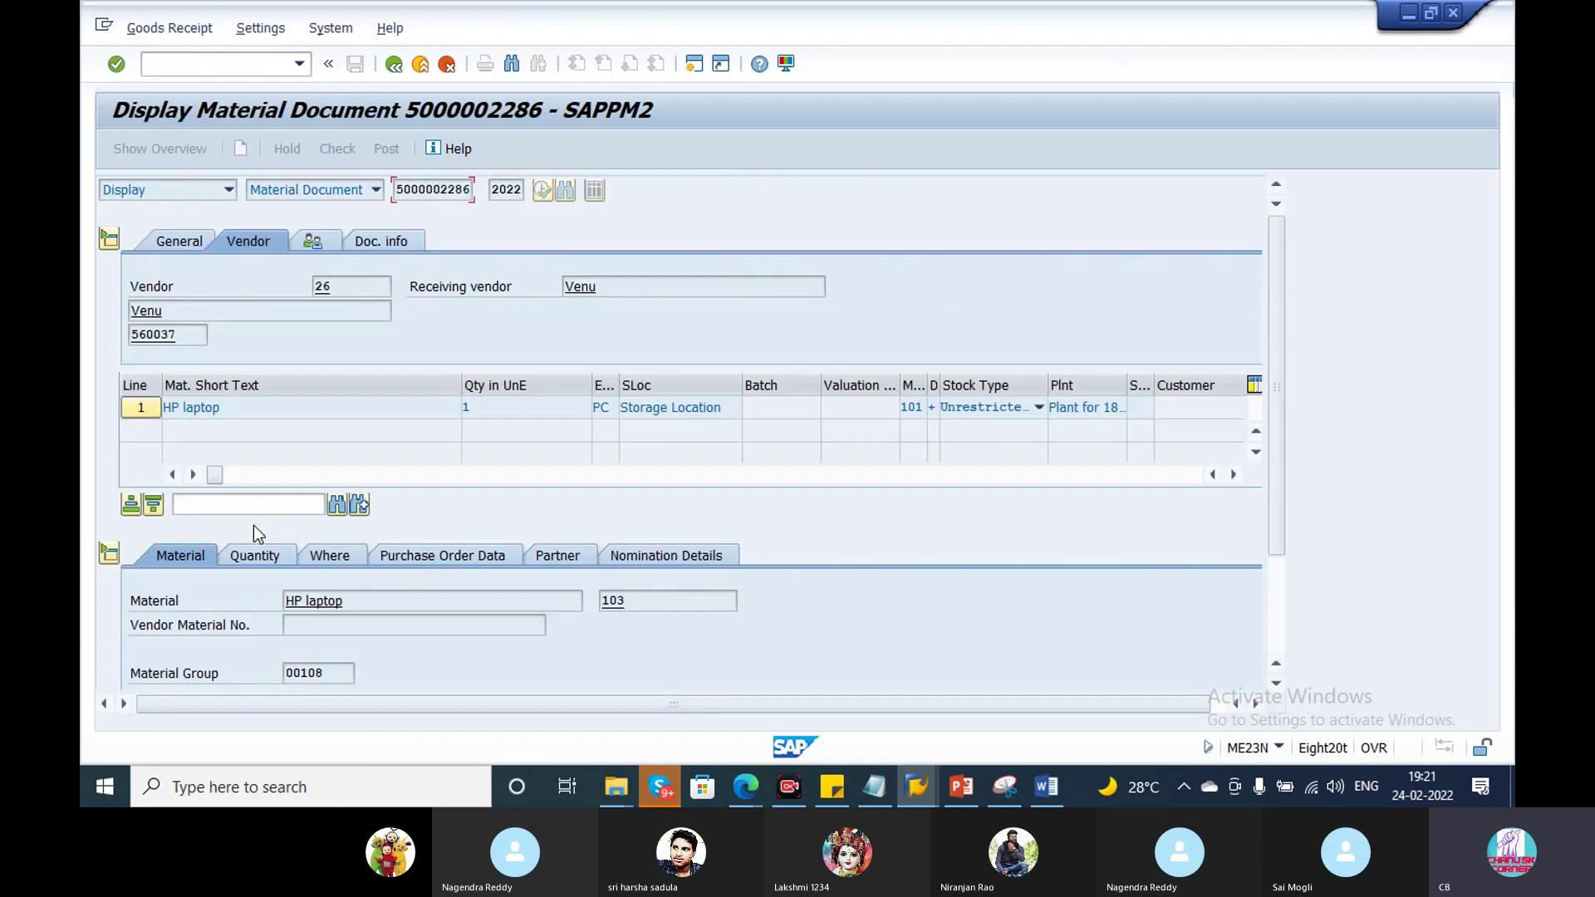
left_click(394, 65)
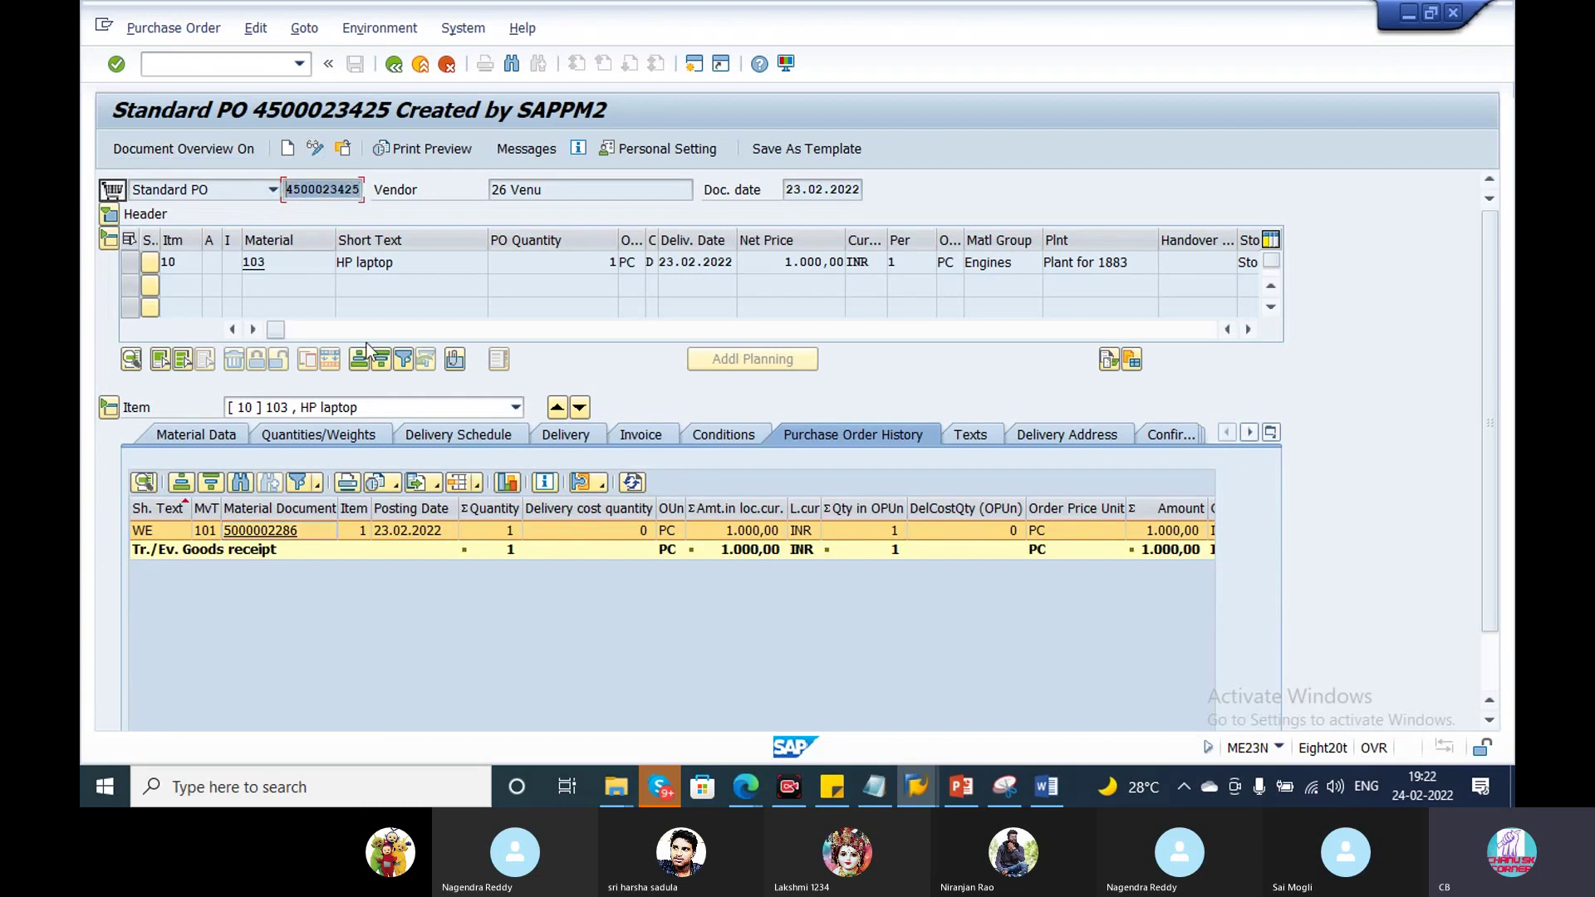
key("alt+Tab")
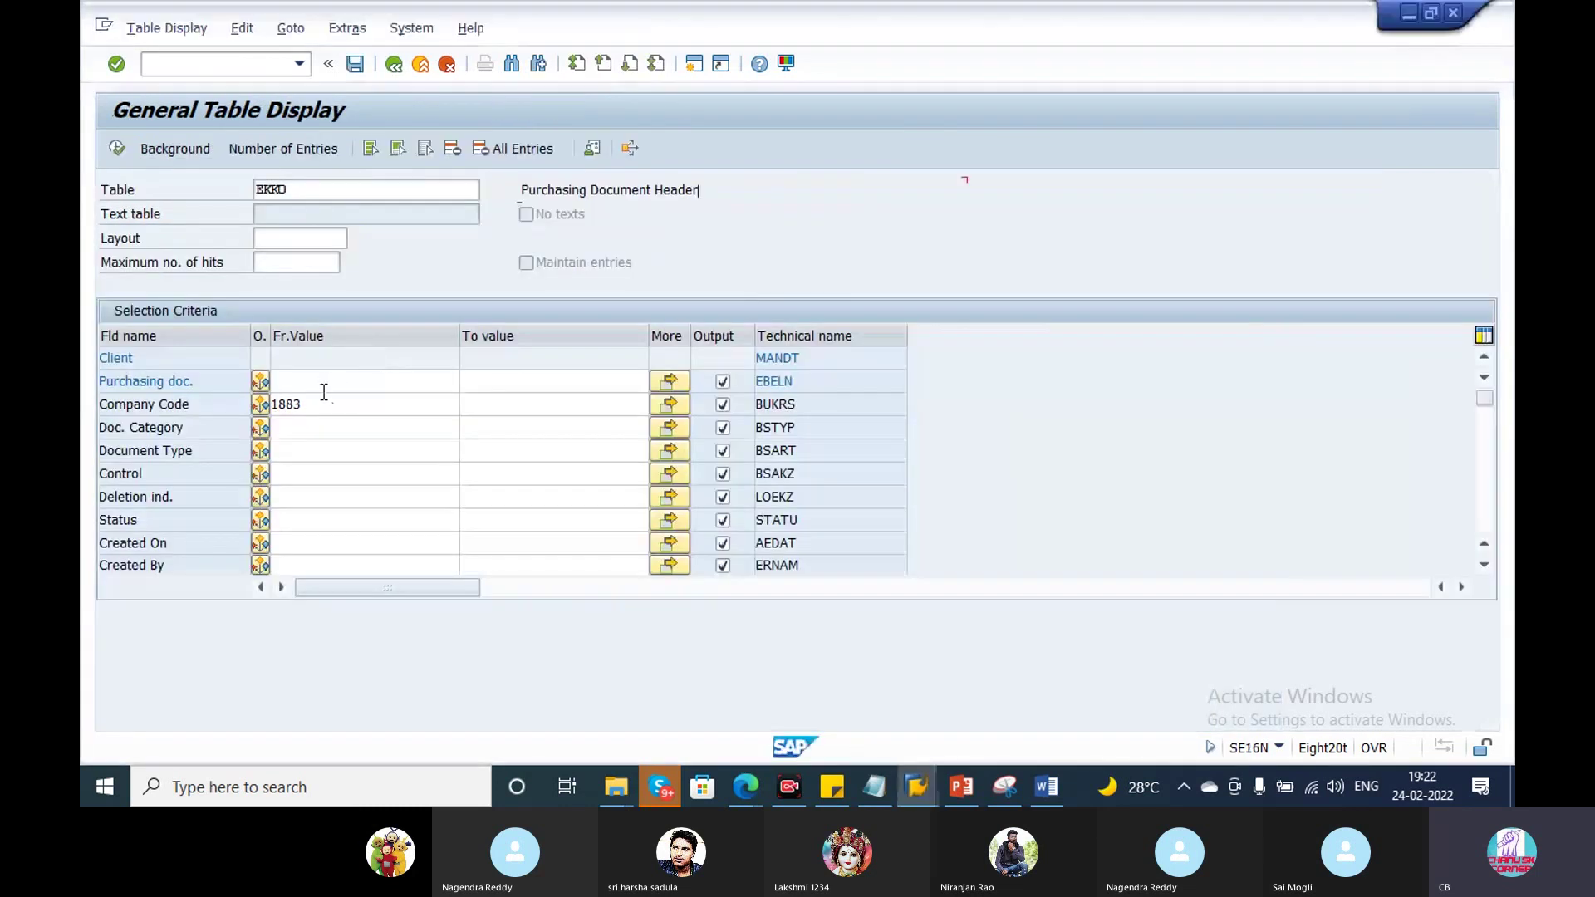
left_click(324, 379)
key("ctrl+v")
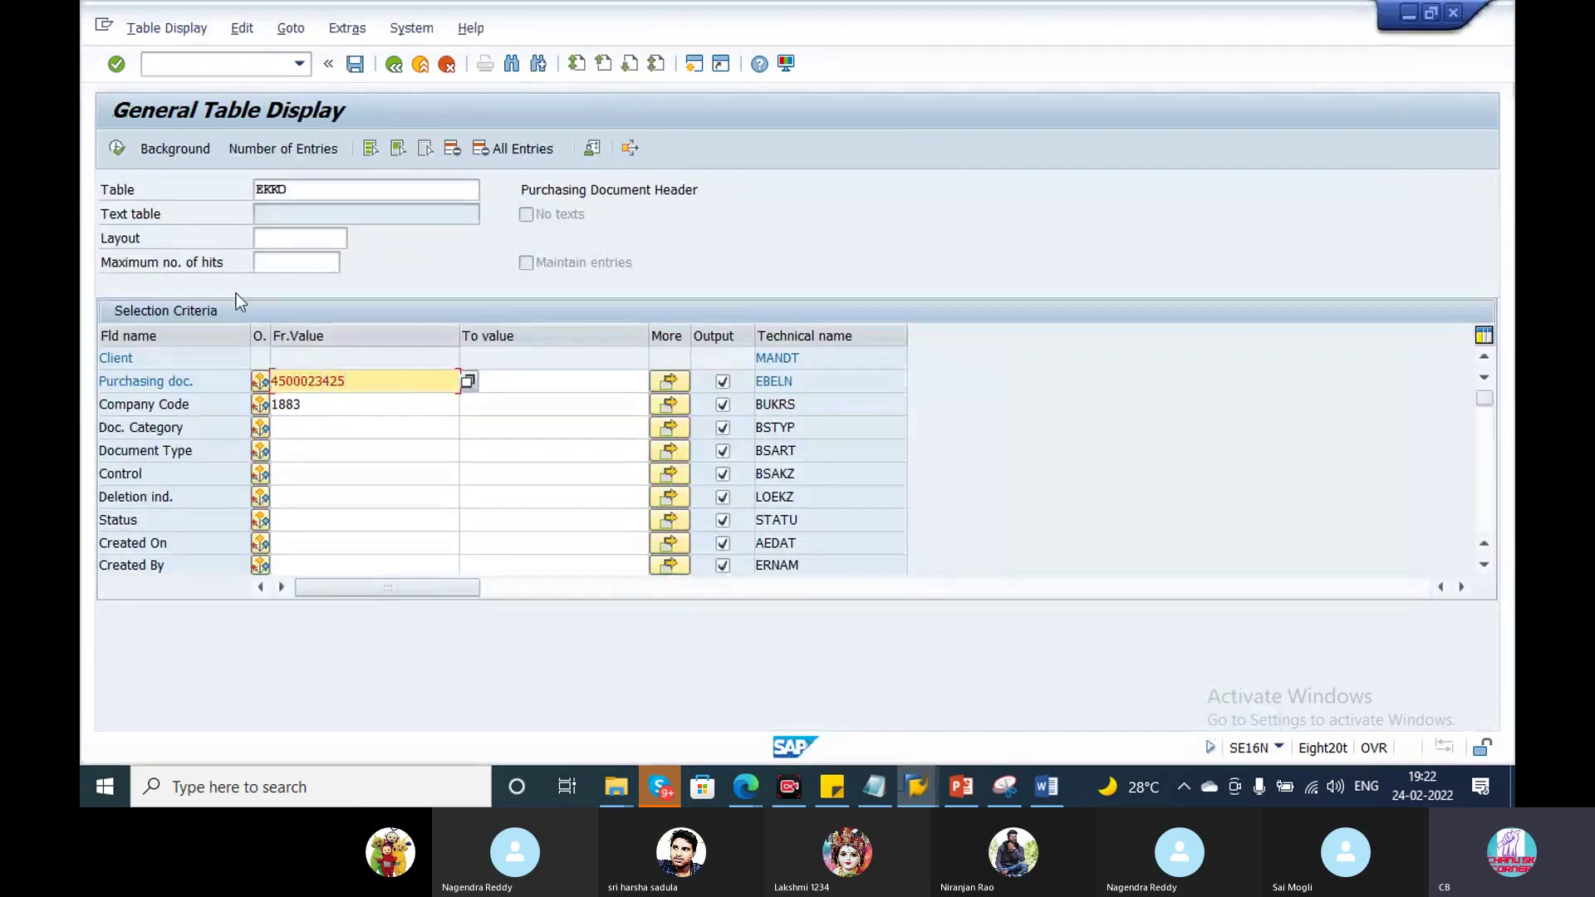
left_click_drag(378, 380, 254, 380)
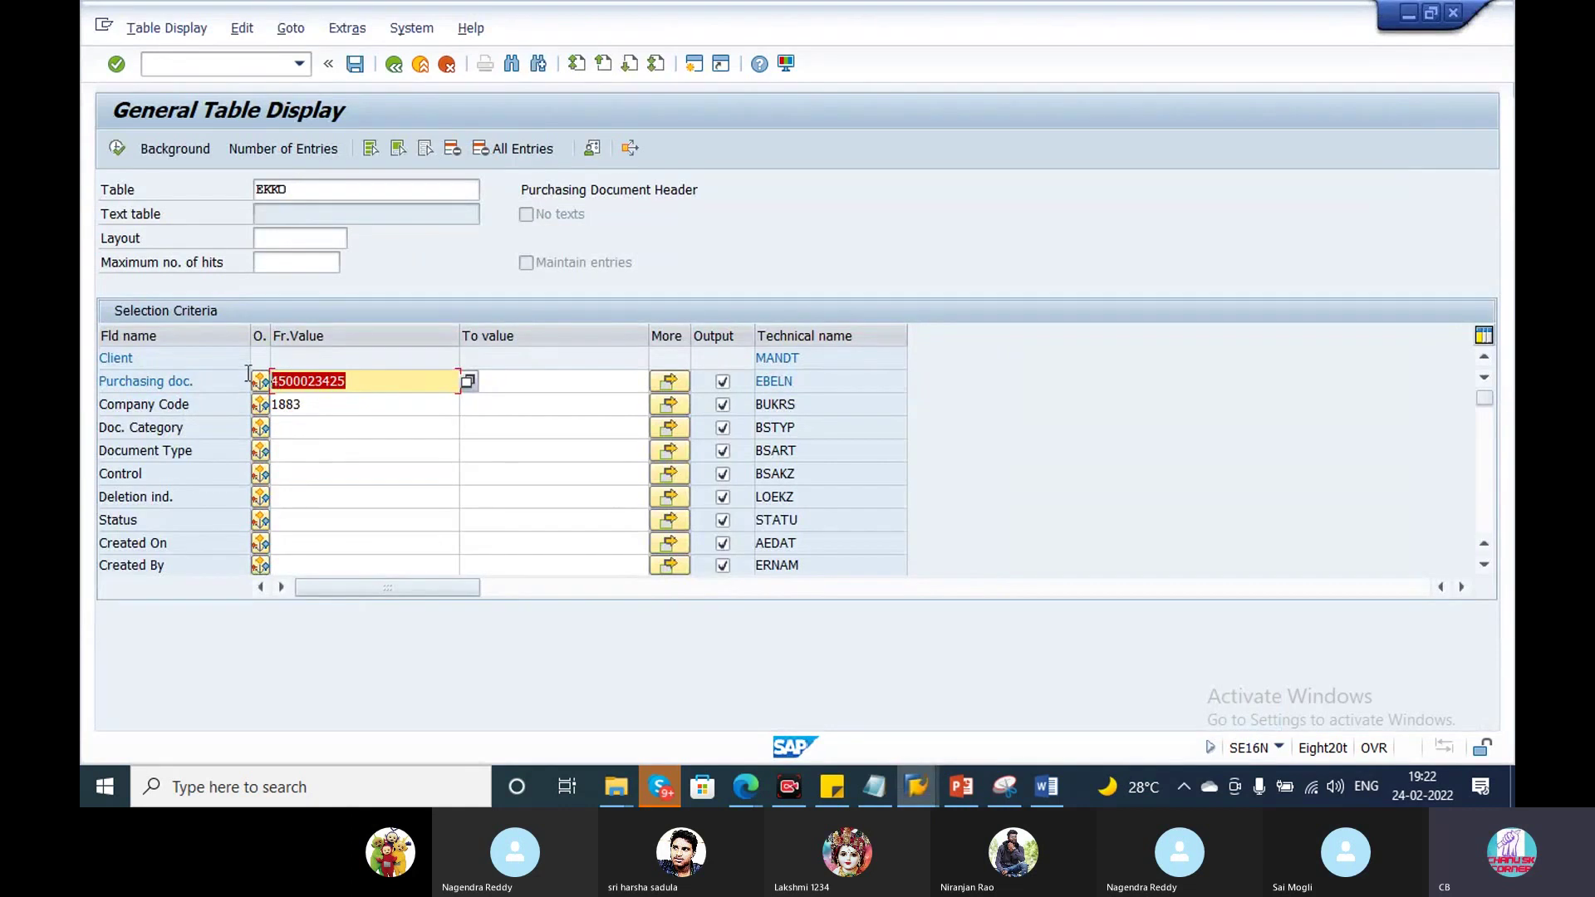
left_click(119, 148)
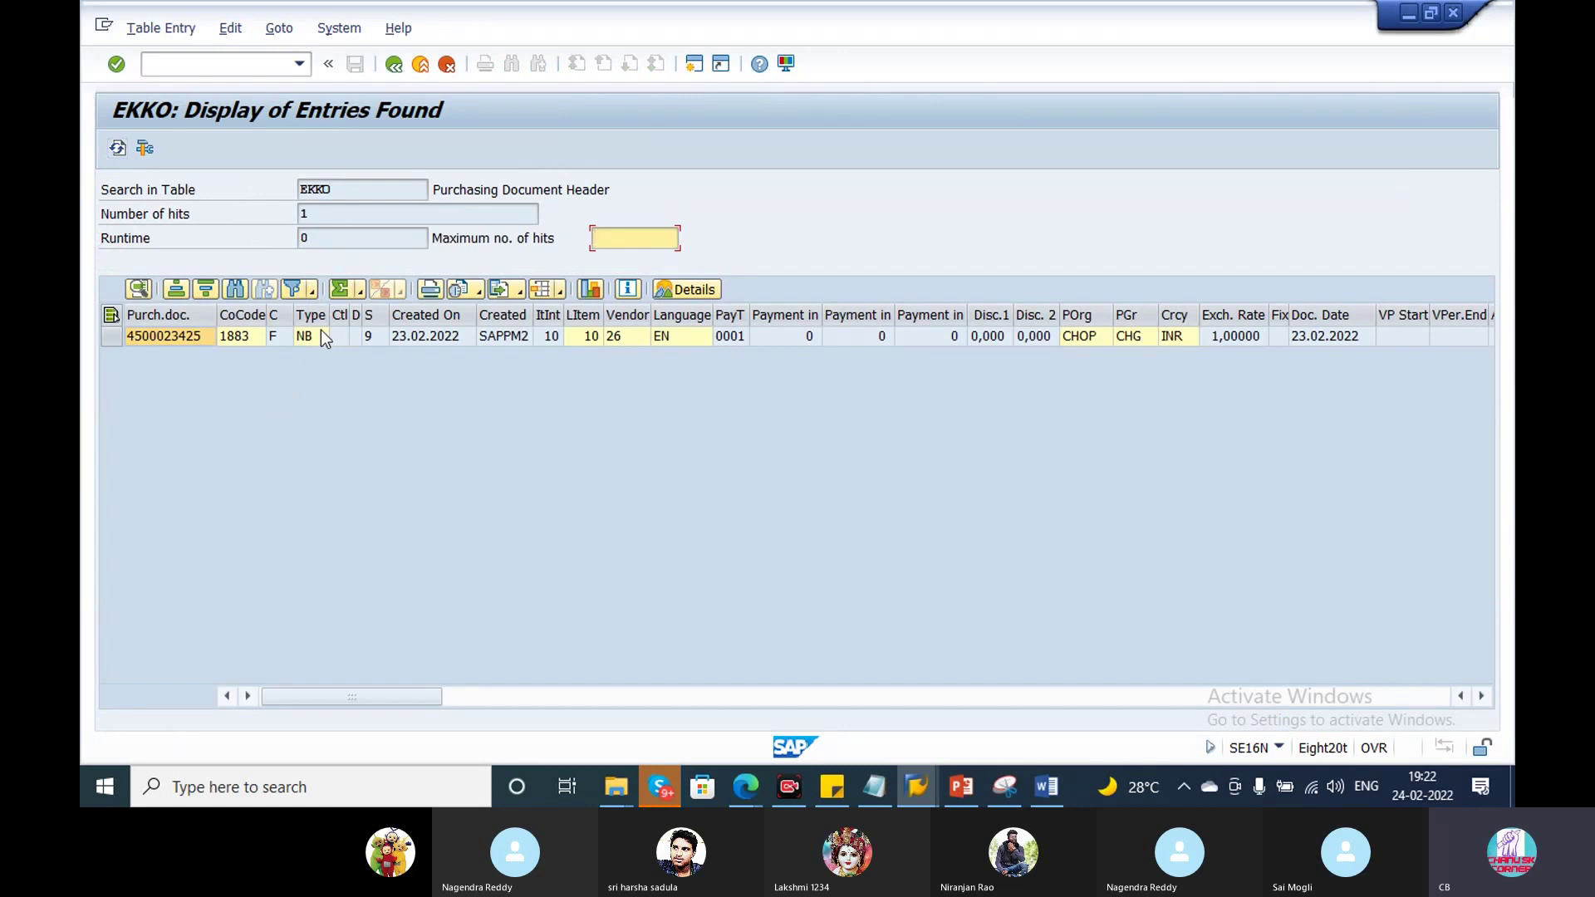
left_click(324, 338)
left_click(111, 337)
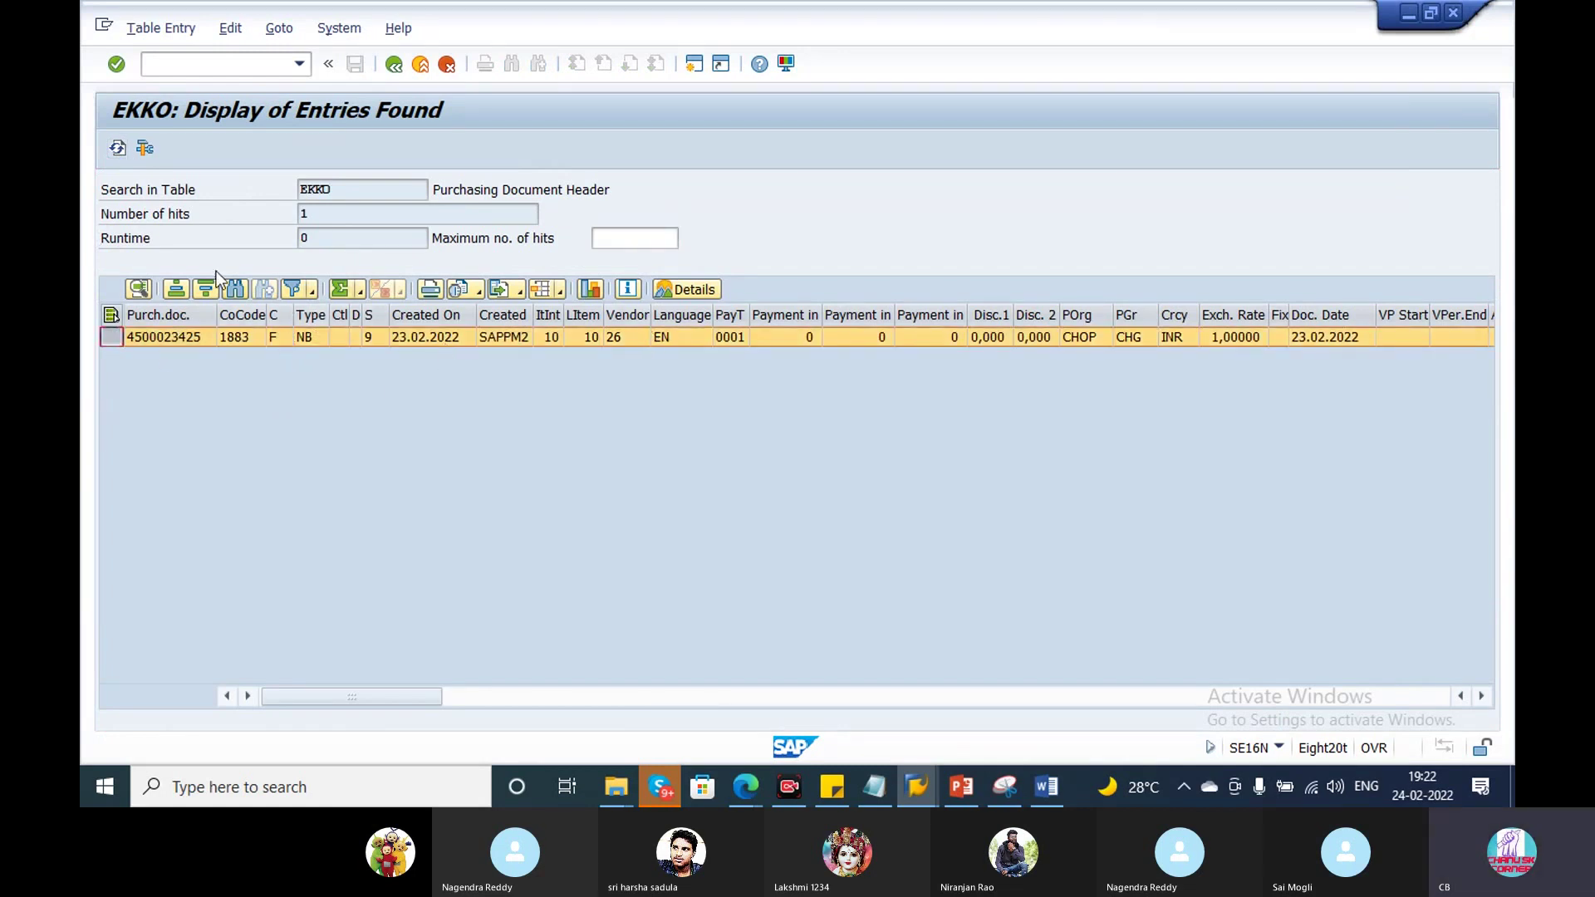
left_click(139, 288)
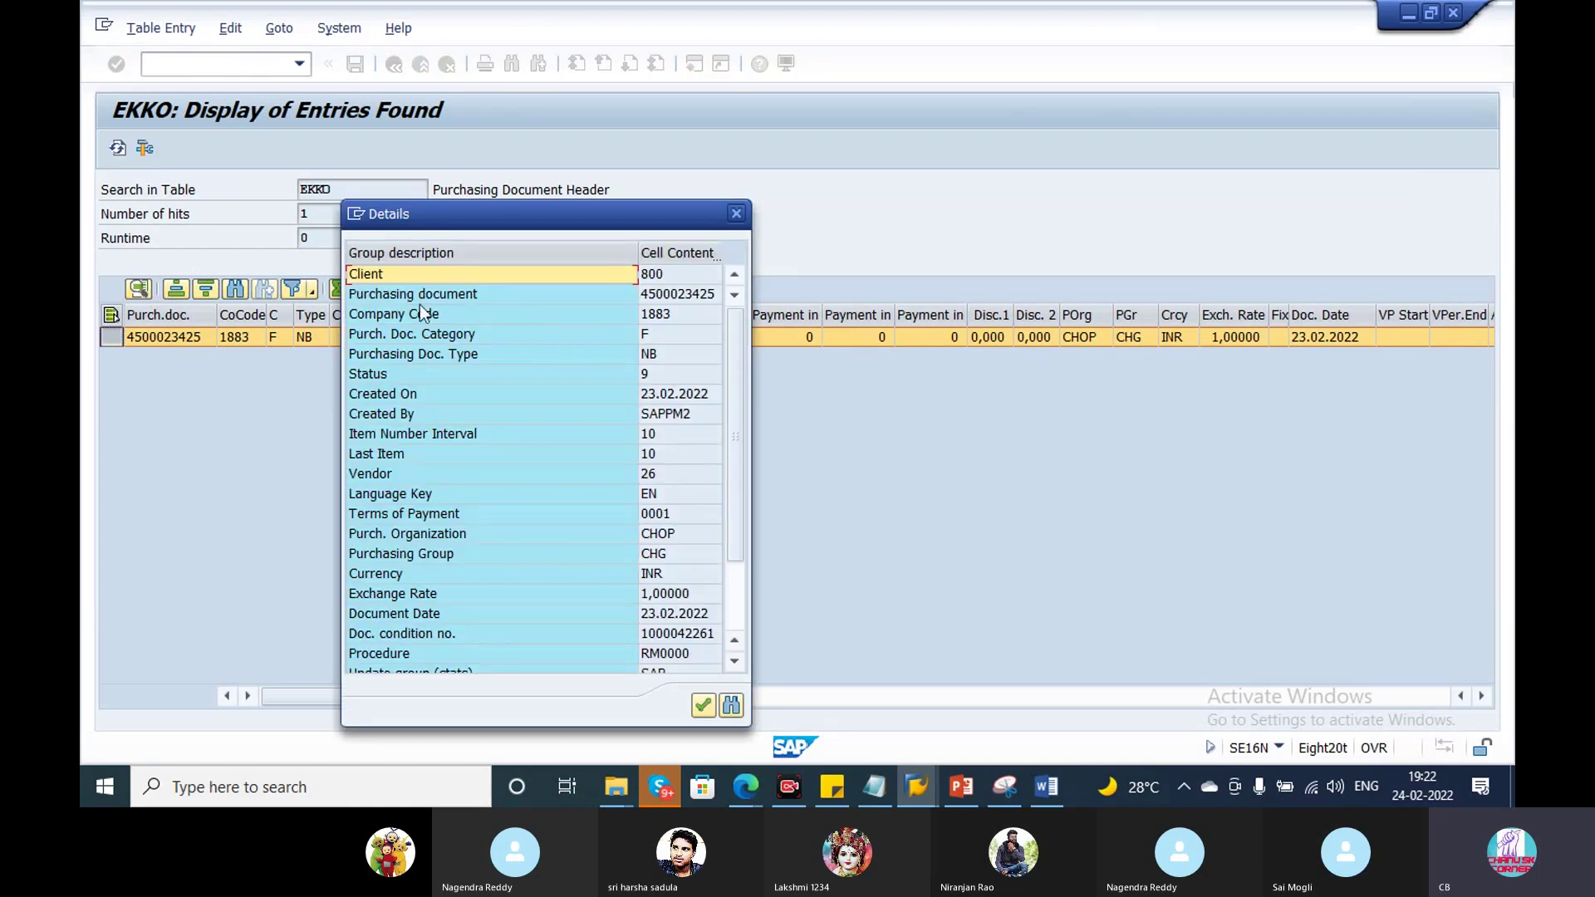
Step: Go over Purchasing document, Company Code 1883, category, type NB, status, creation date and creator
left_click(482, 304)
left_click(492, 319)
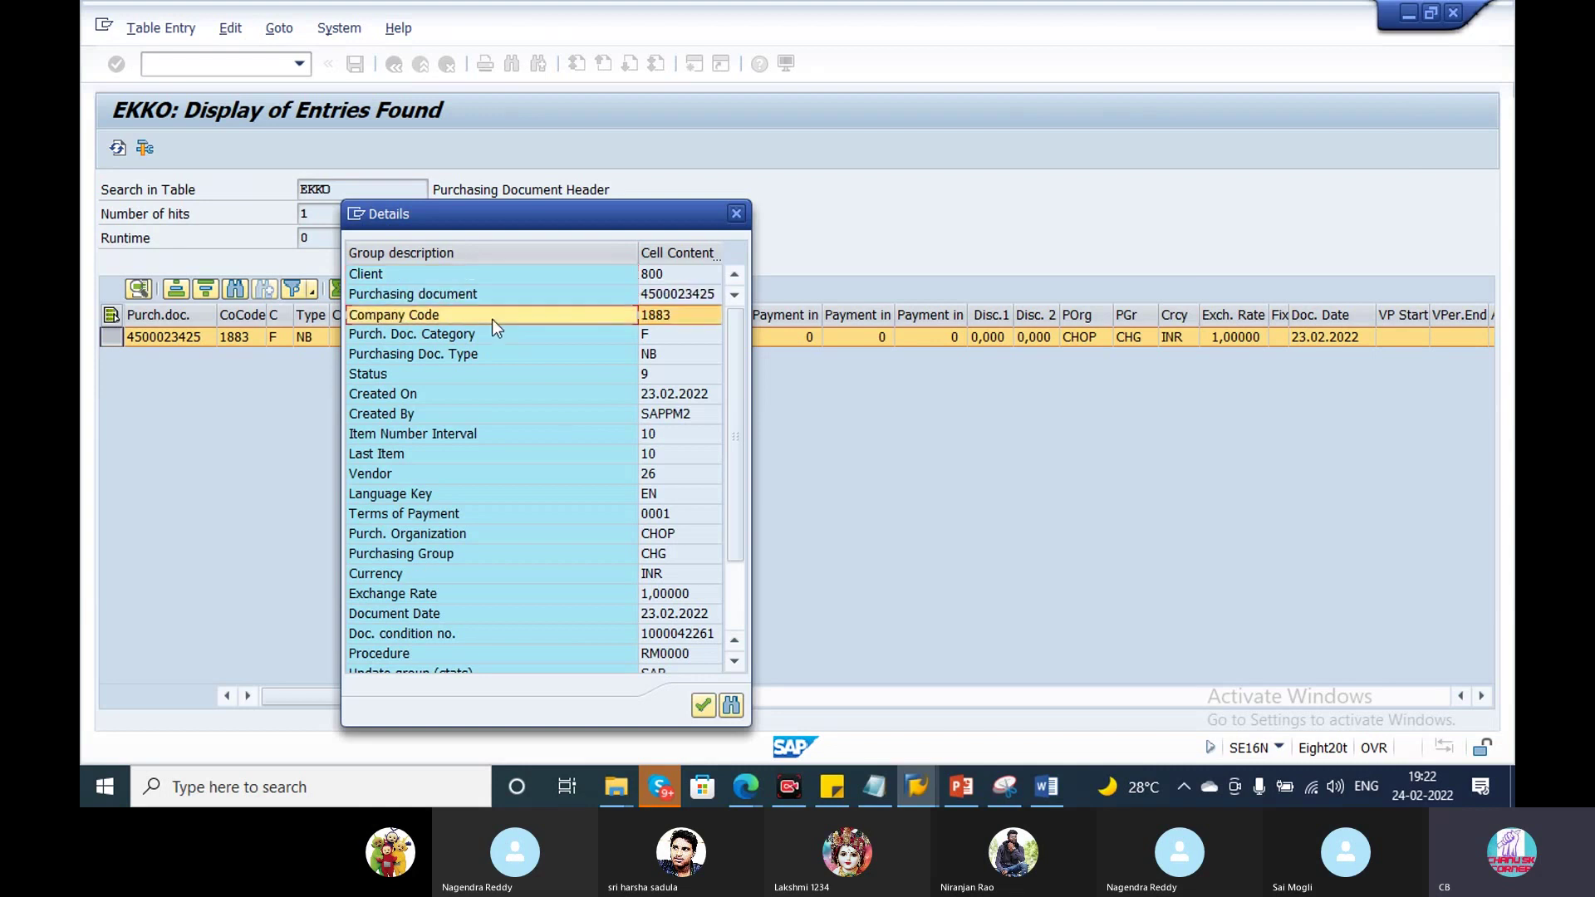
left_click(496, 332)
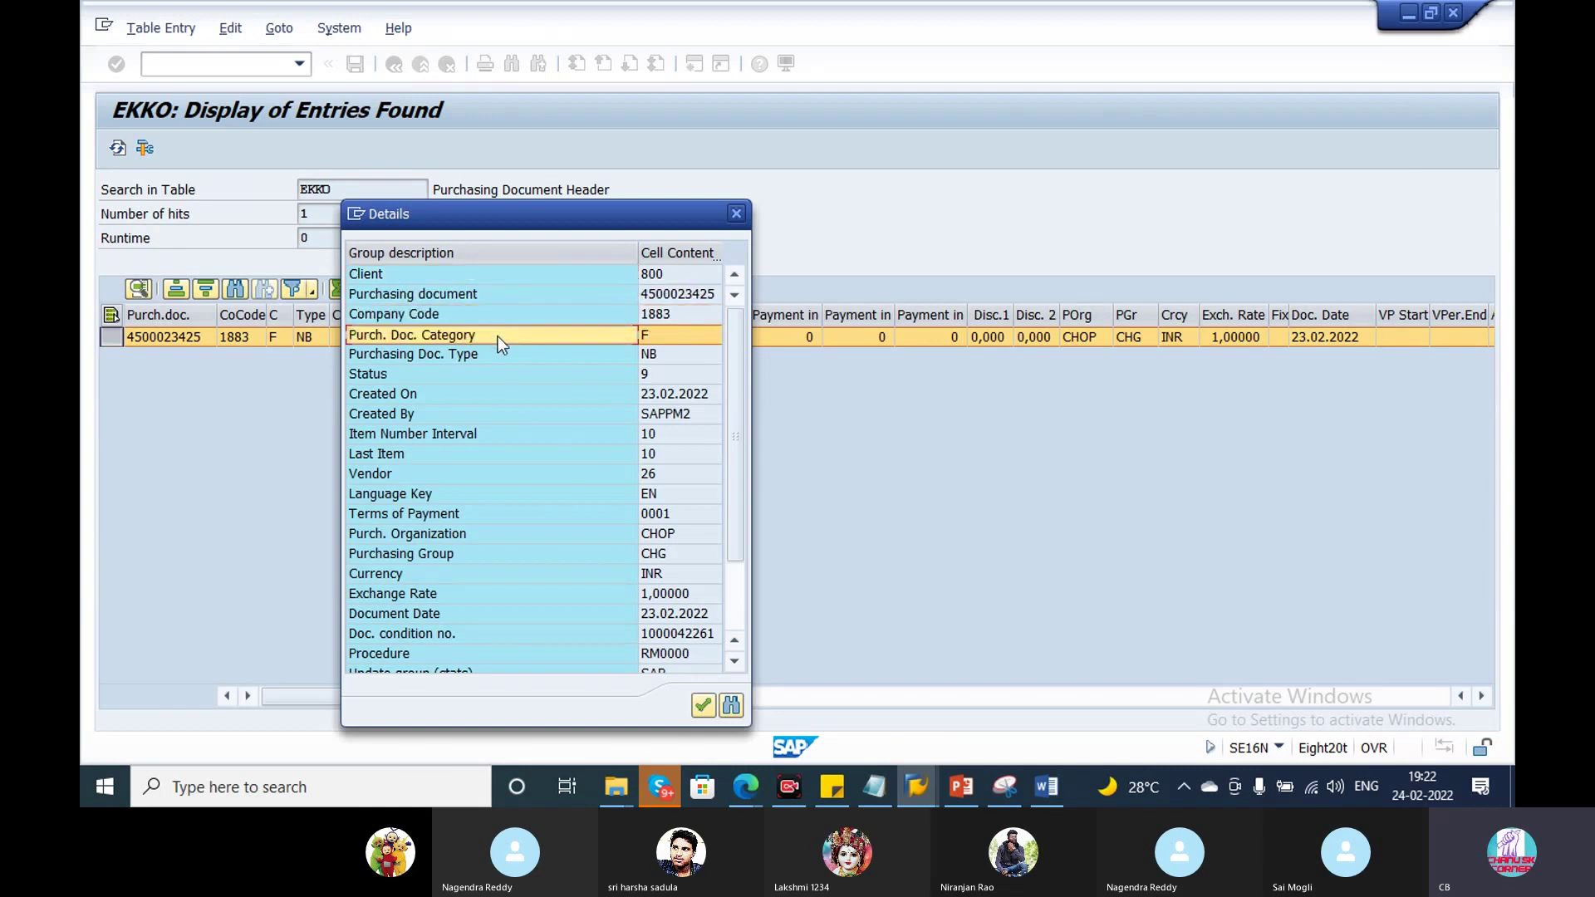
left_click(502, 356)
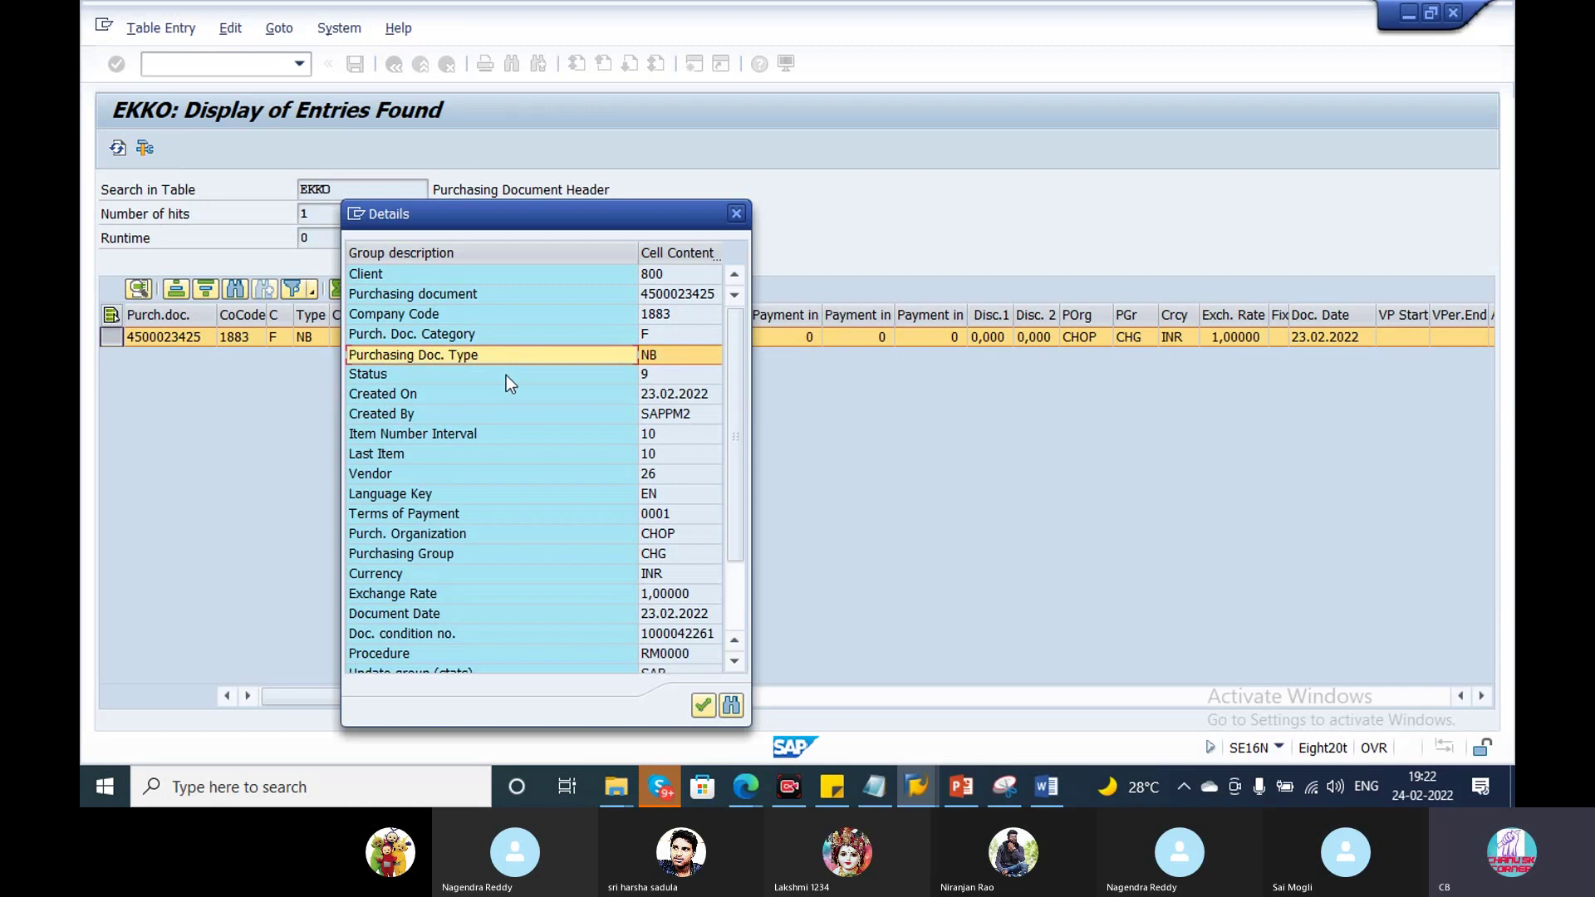
left_click(506, 375)
left_click(522, 394)
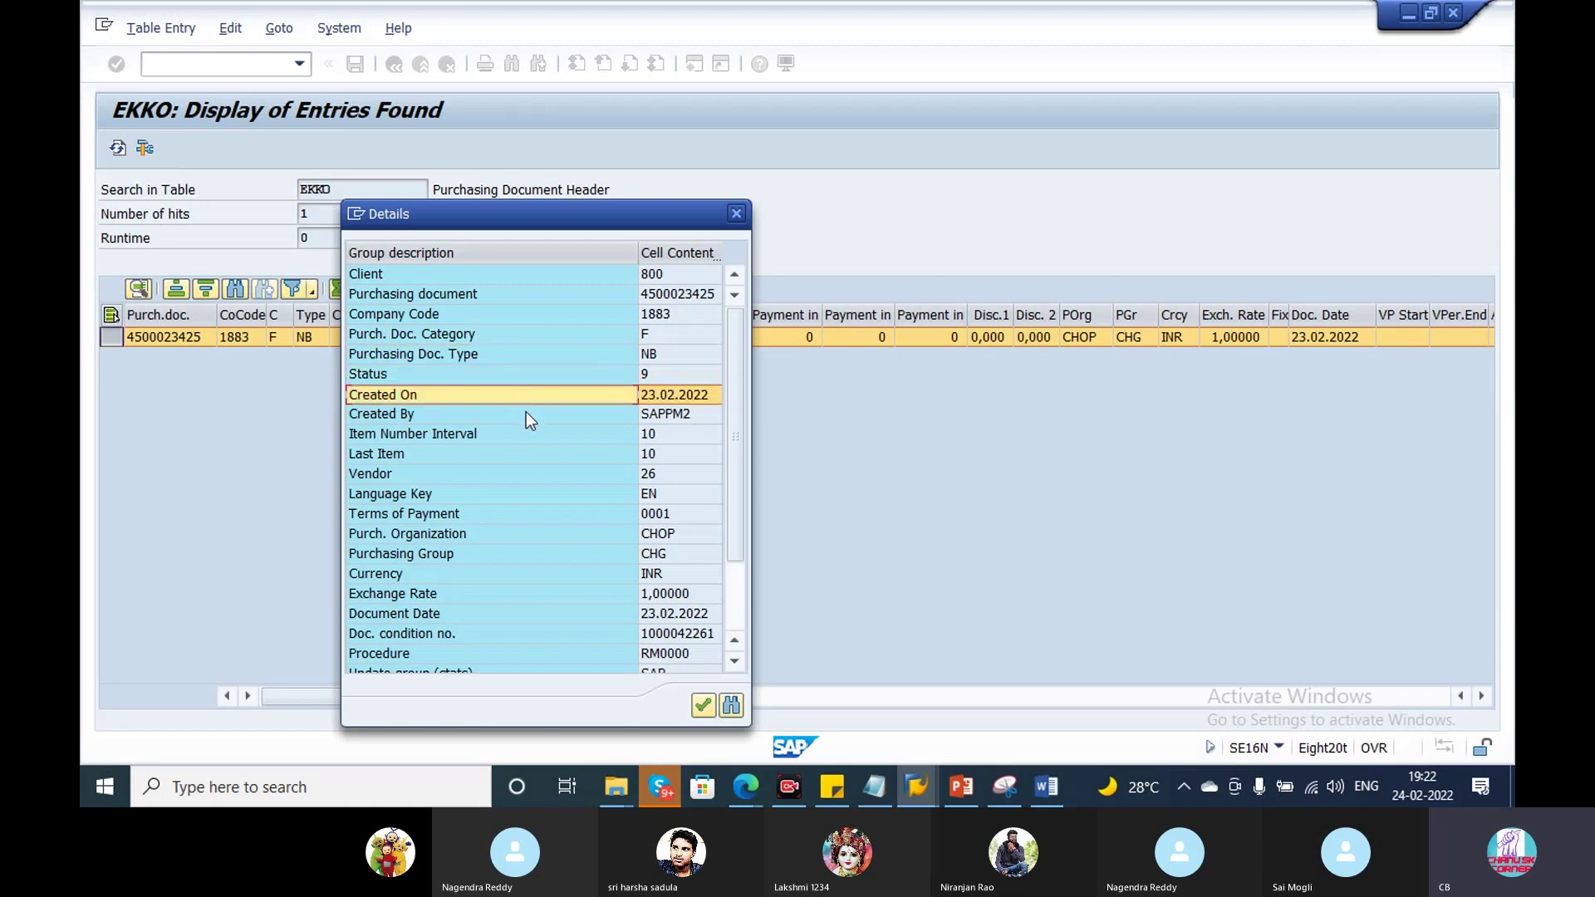
left_click(525, 412)
Step: Go over item interval, last item, vendor 26, language, payment terms 0001 and purchasing organization CHOP
left_click(530, 435)
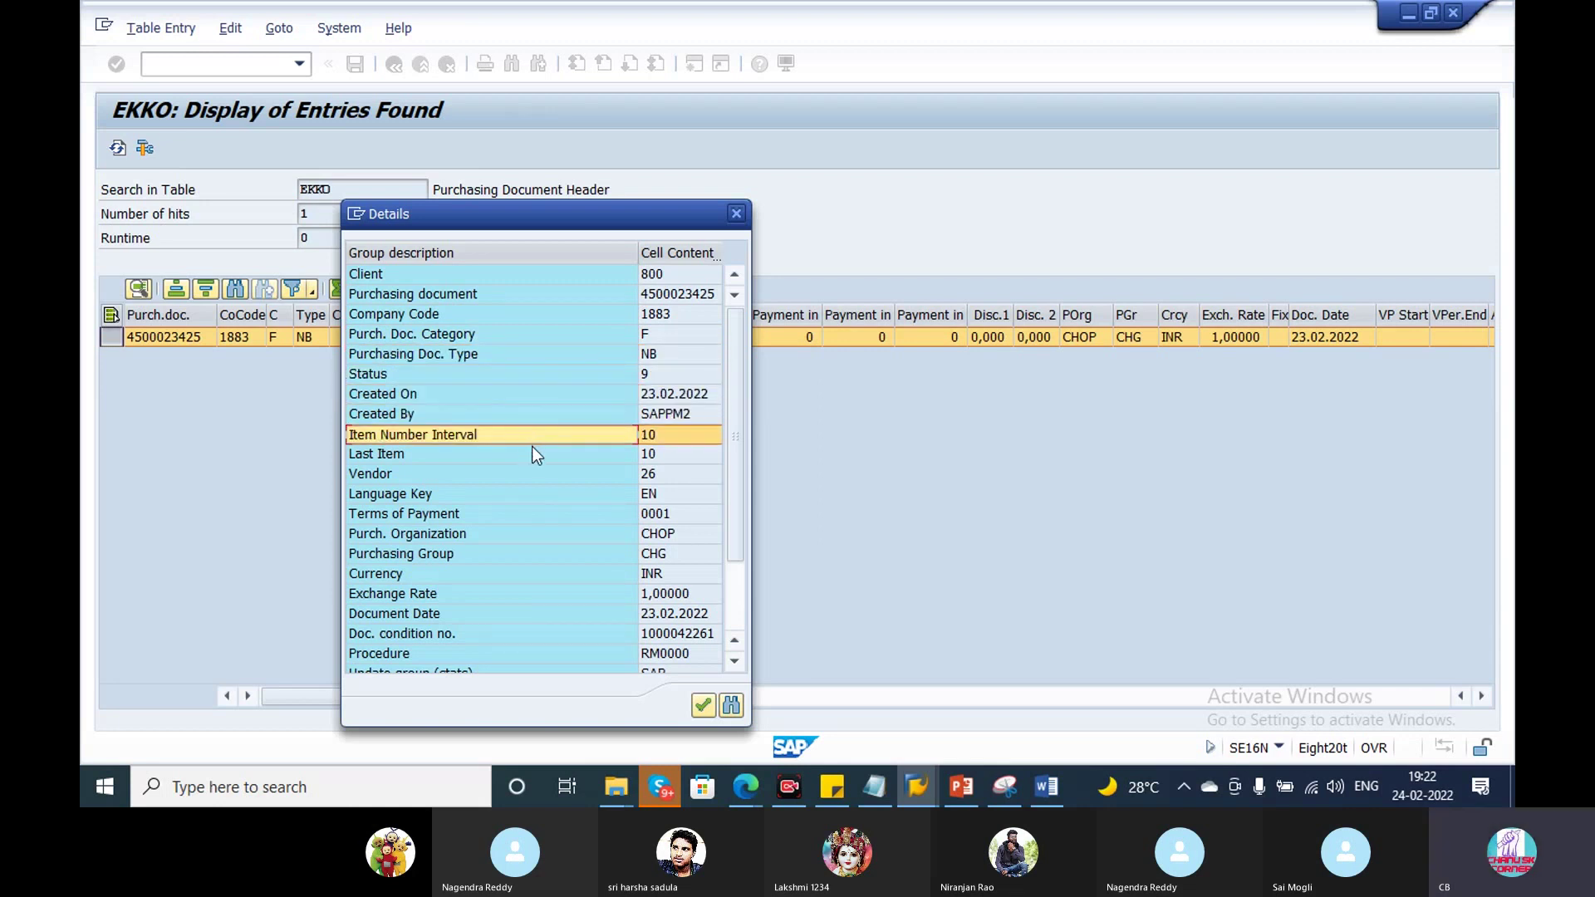
left_click(536, 455)
left_click(541, 475)
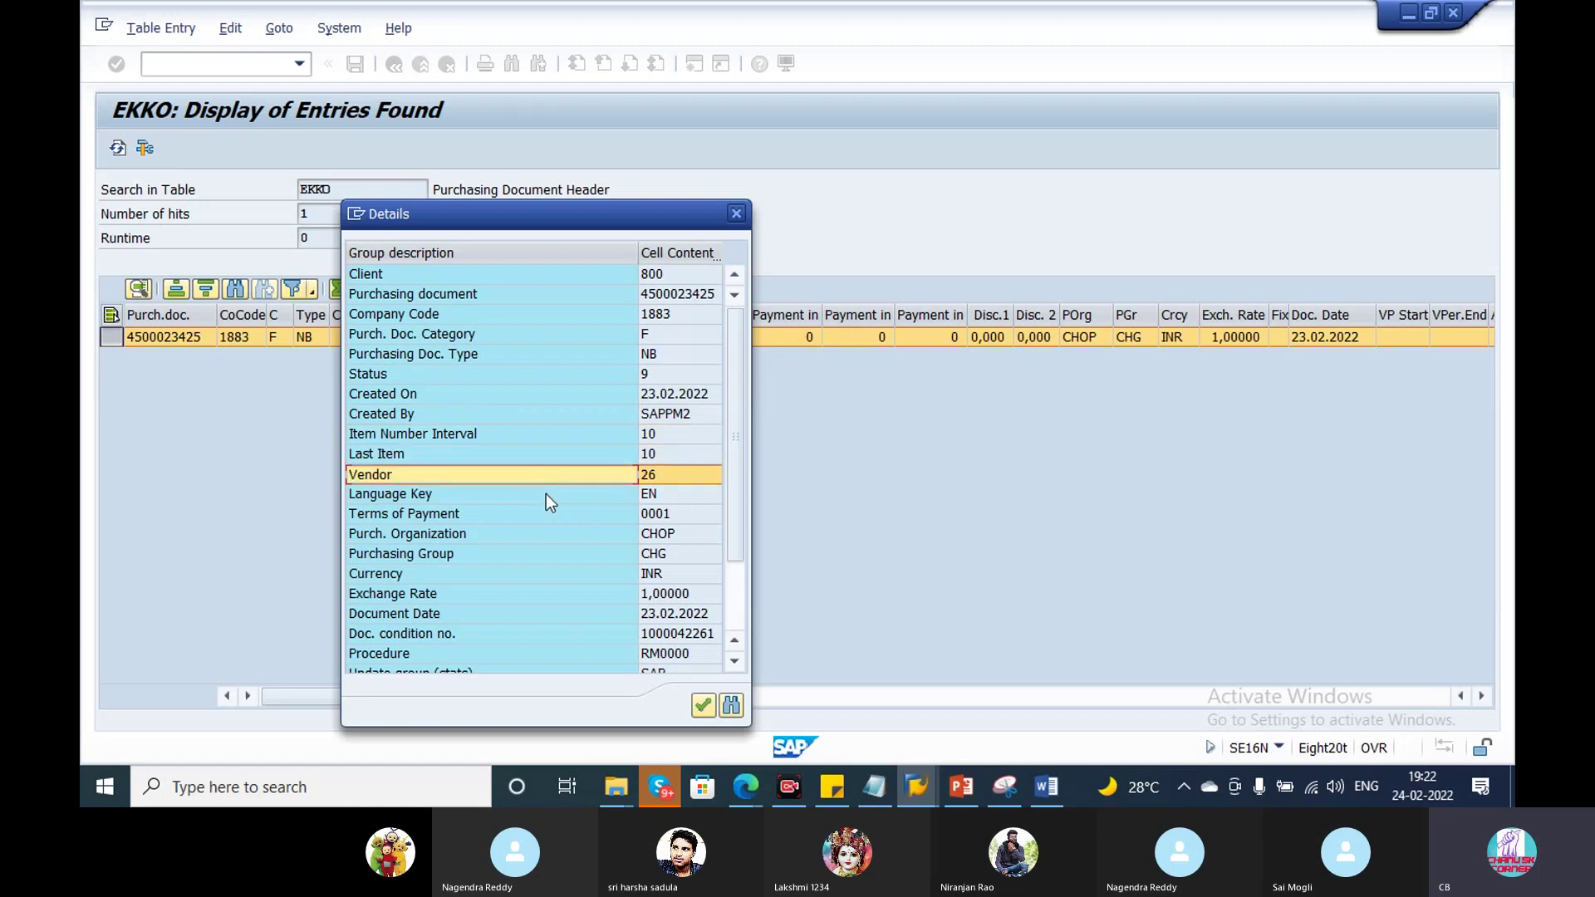
left_click(545, 494)
left_click(555, 515)
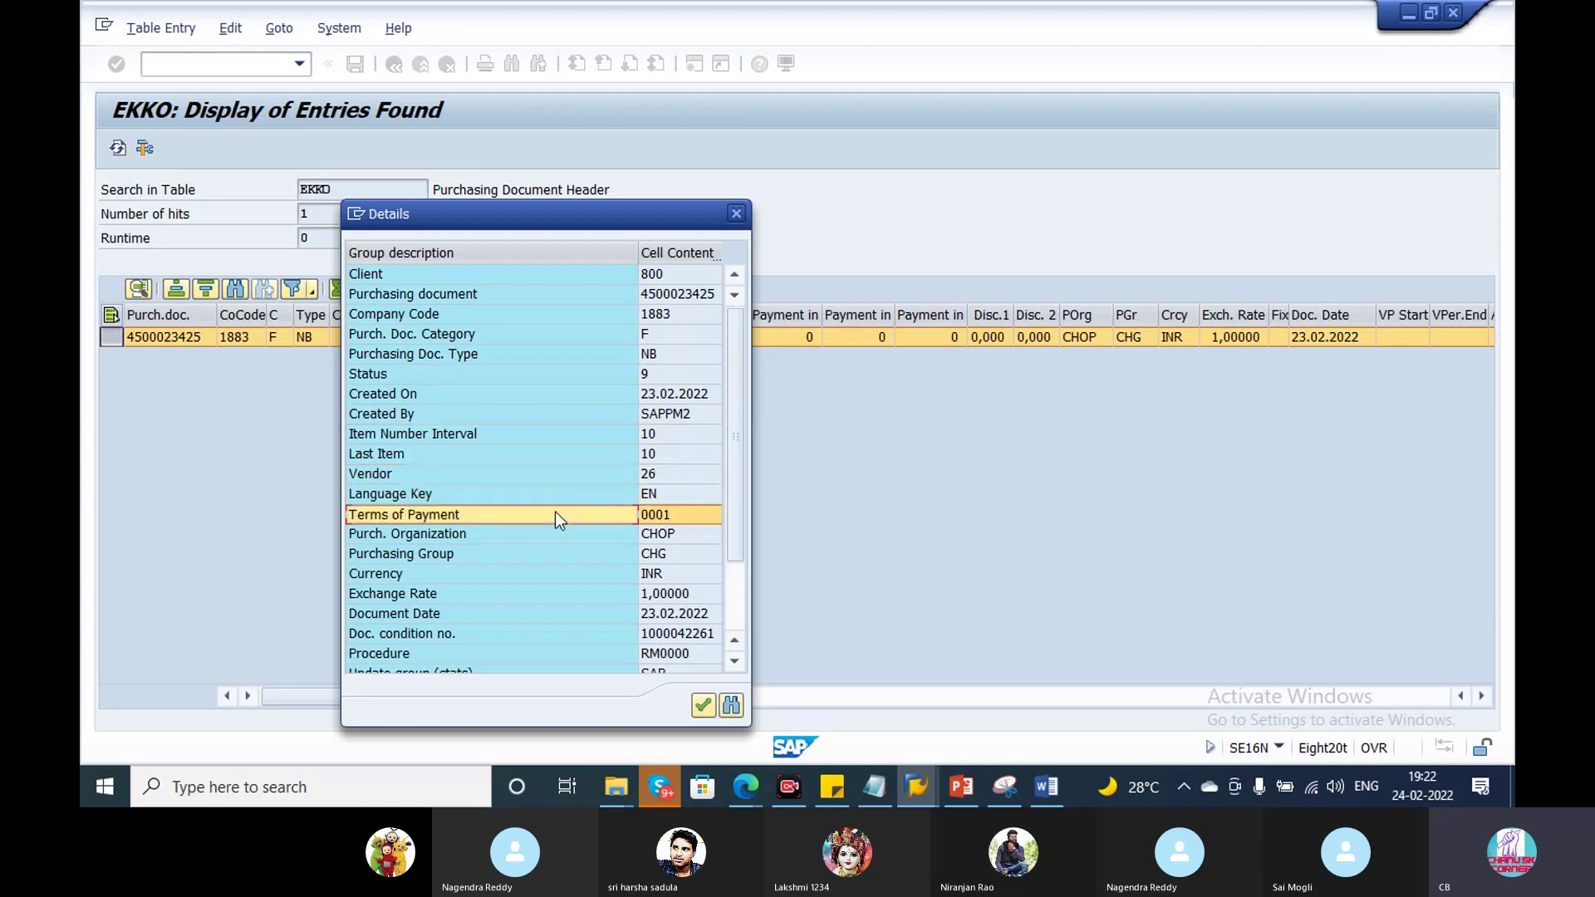
left_click(562, 529)
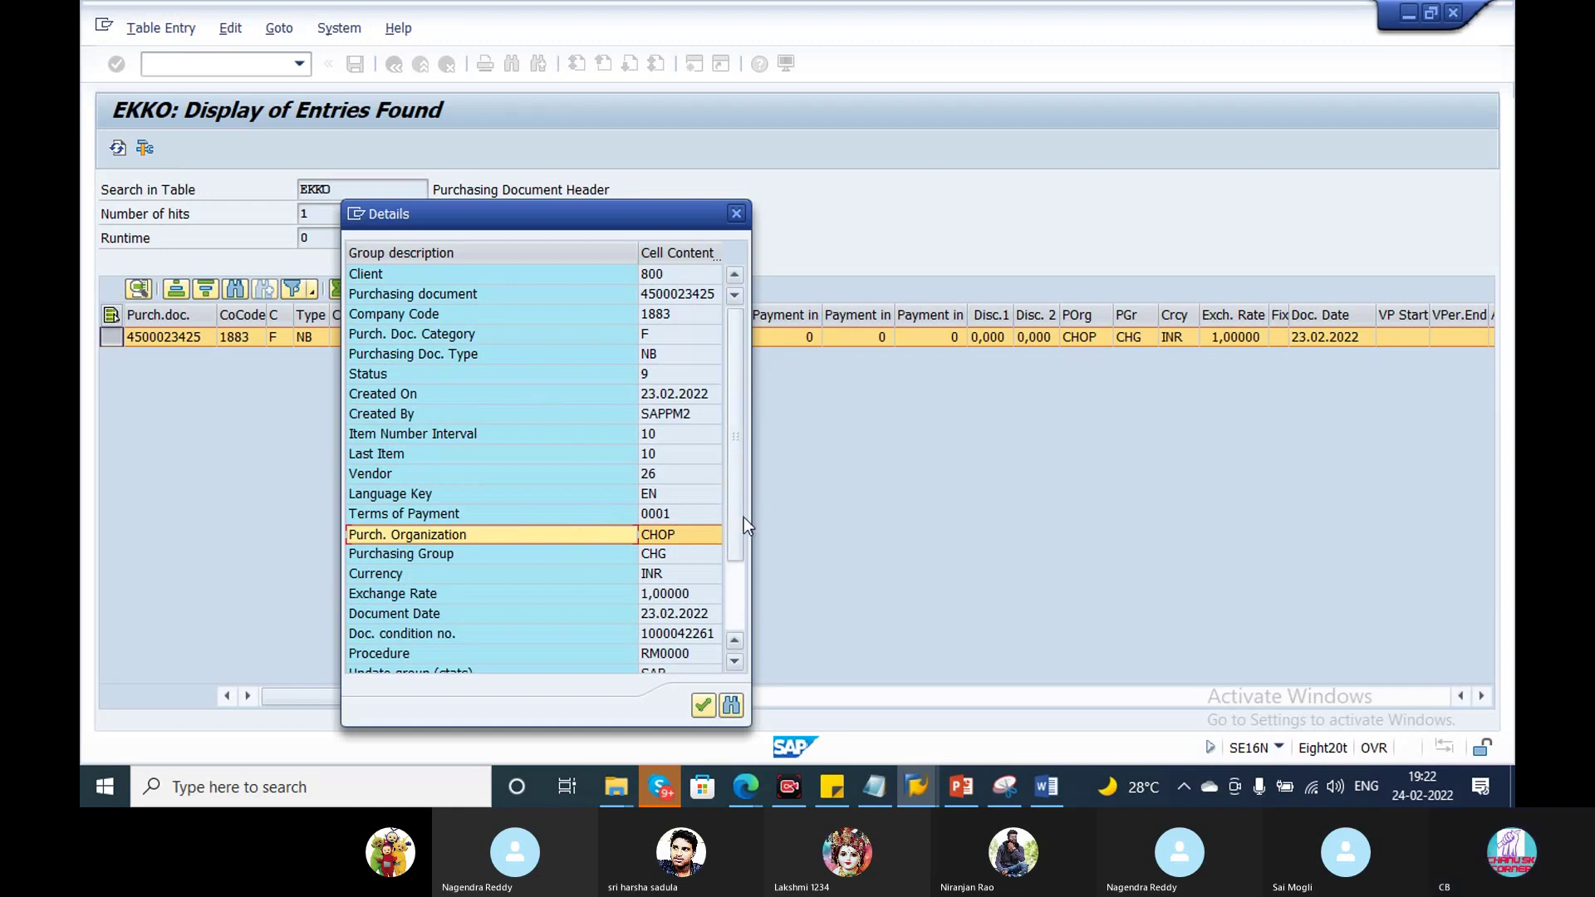
left_click_drag(741, 516, 736, 568)
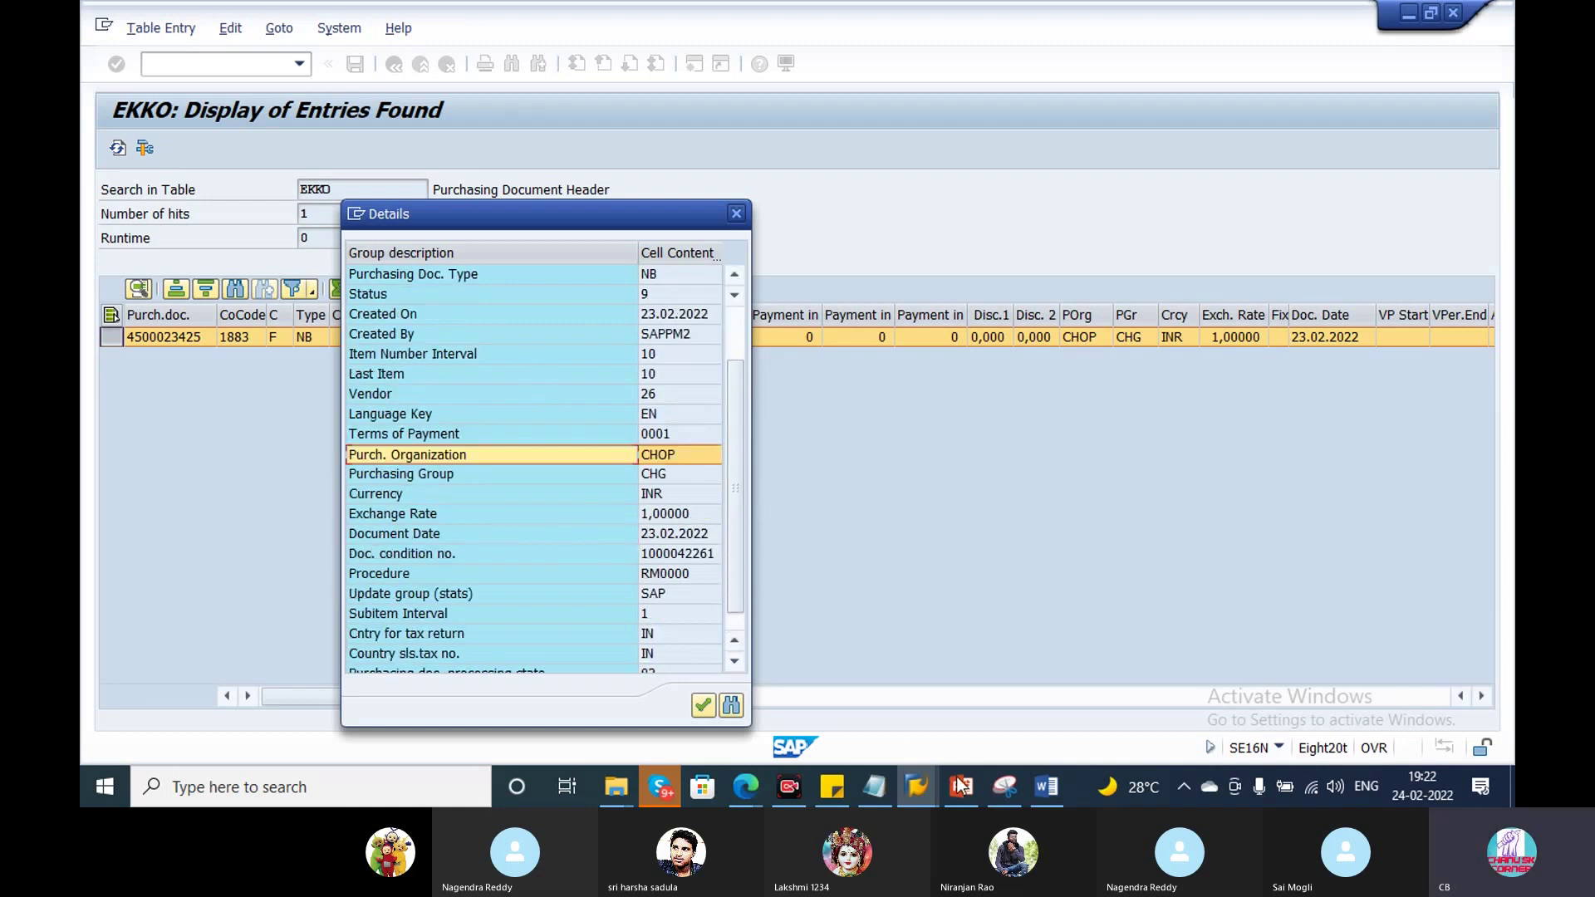
left_click(919, 791)
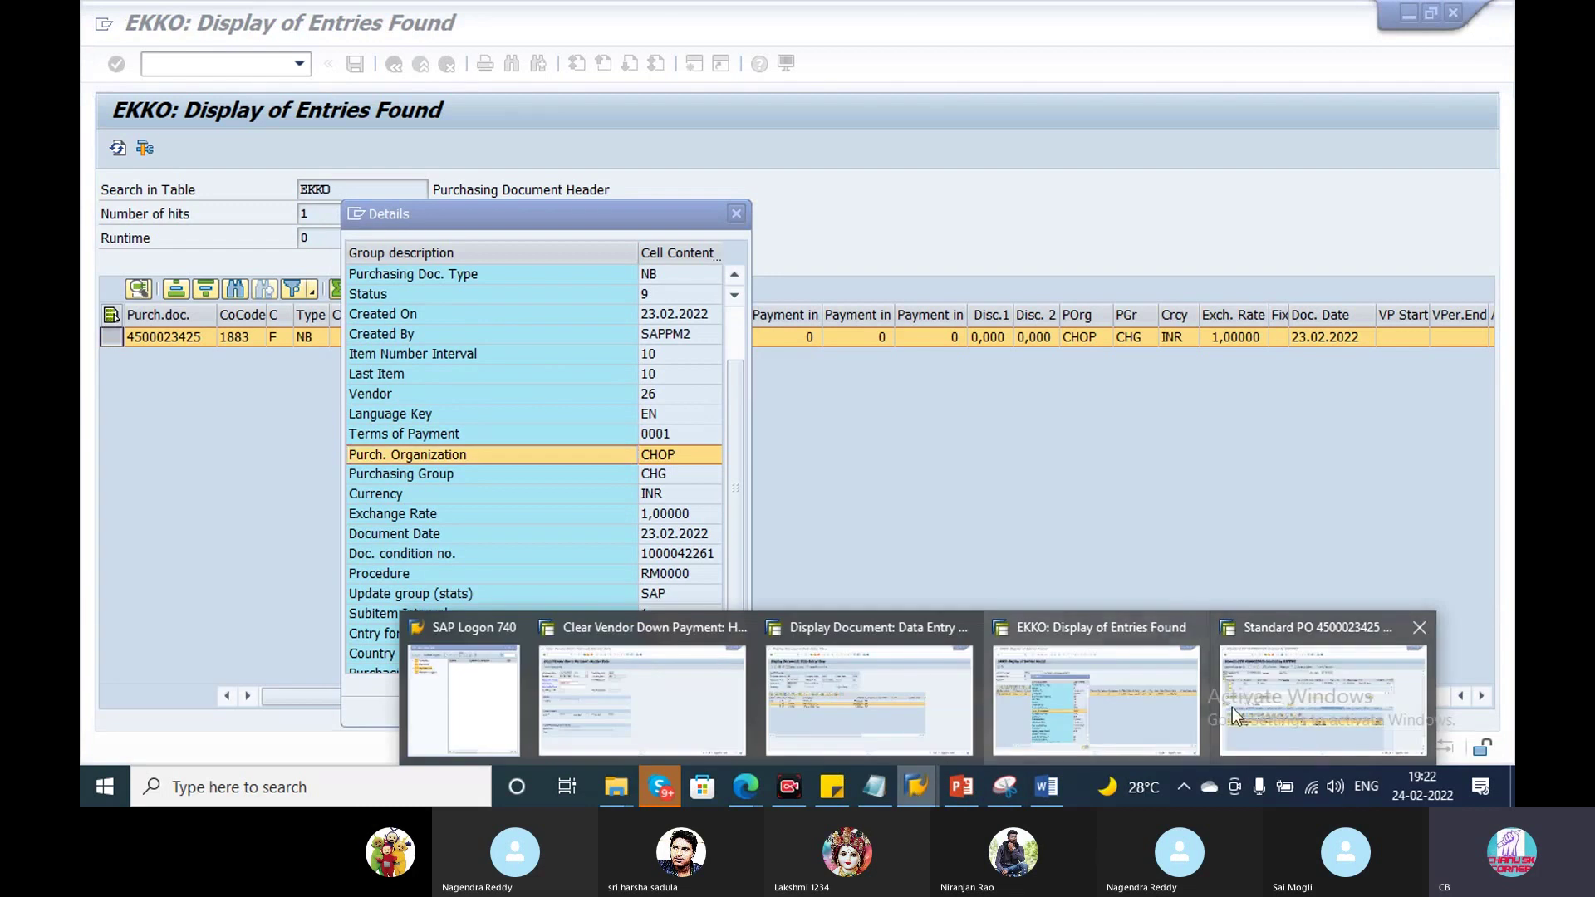
left_click(1329, 673)
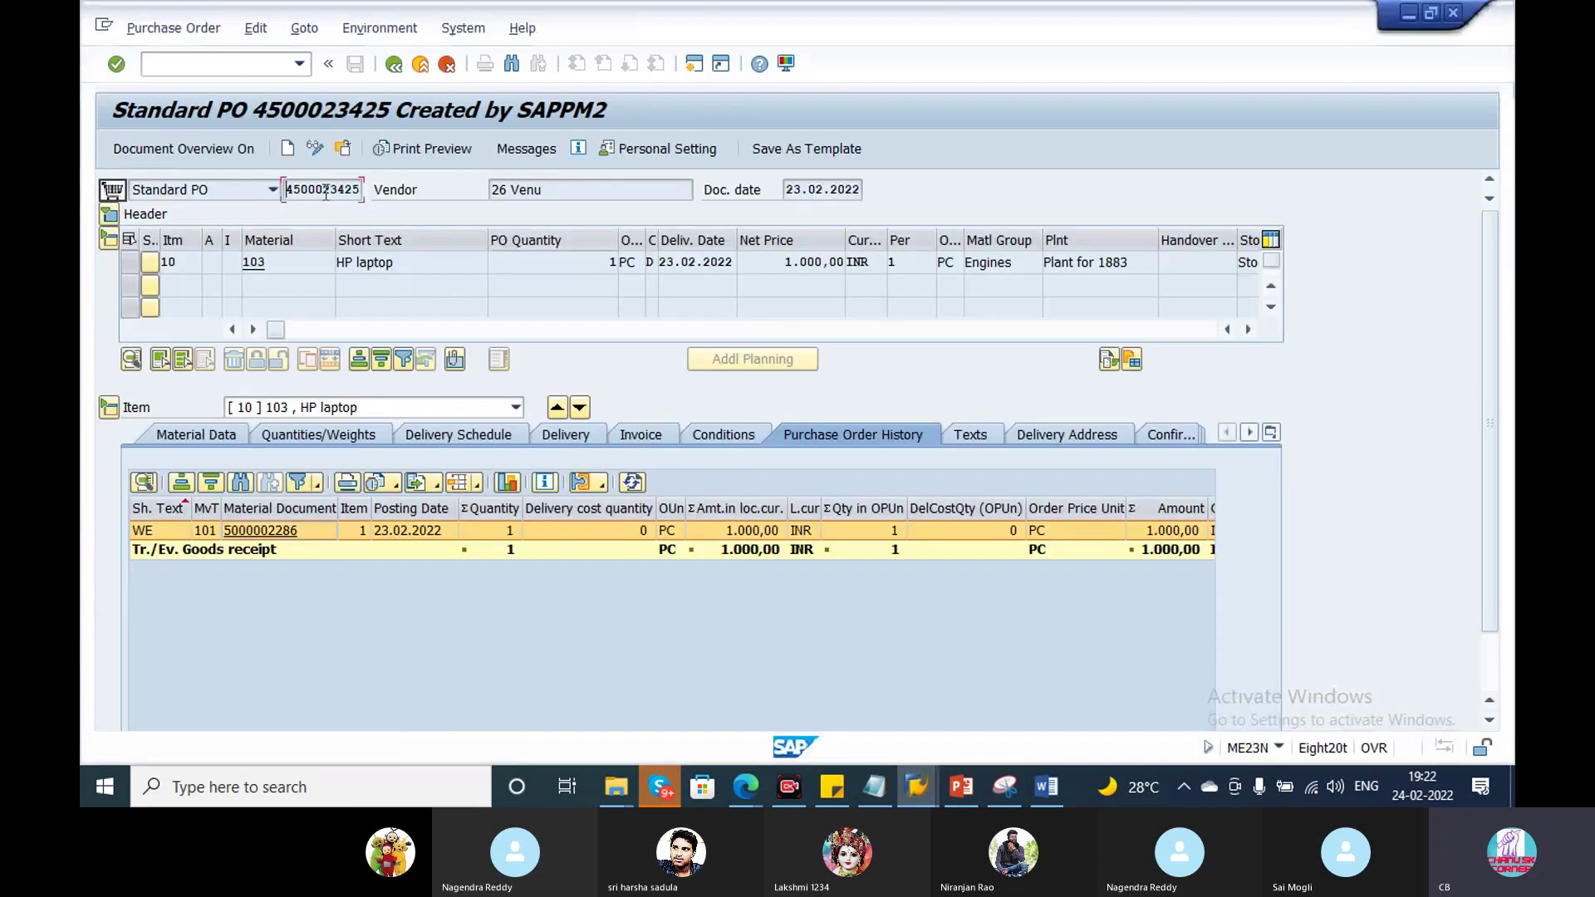
left_click(111, 212)
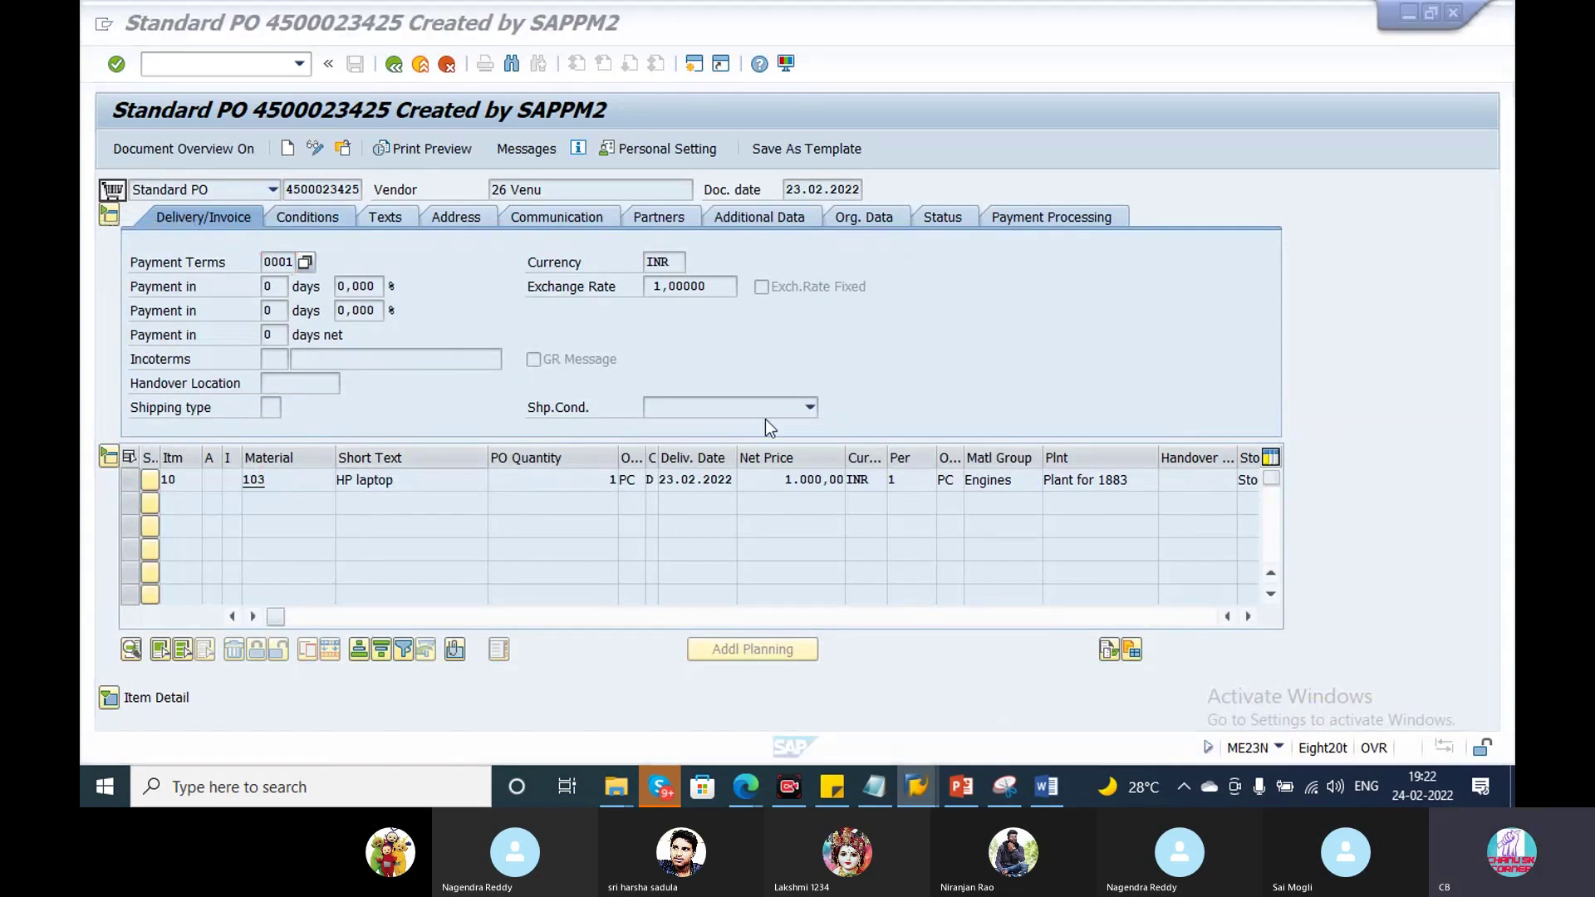
key("alt+Tab")
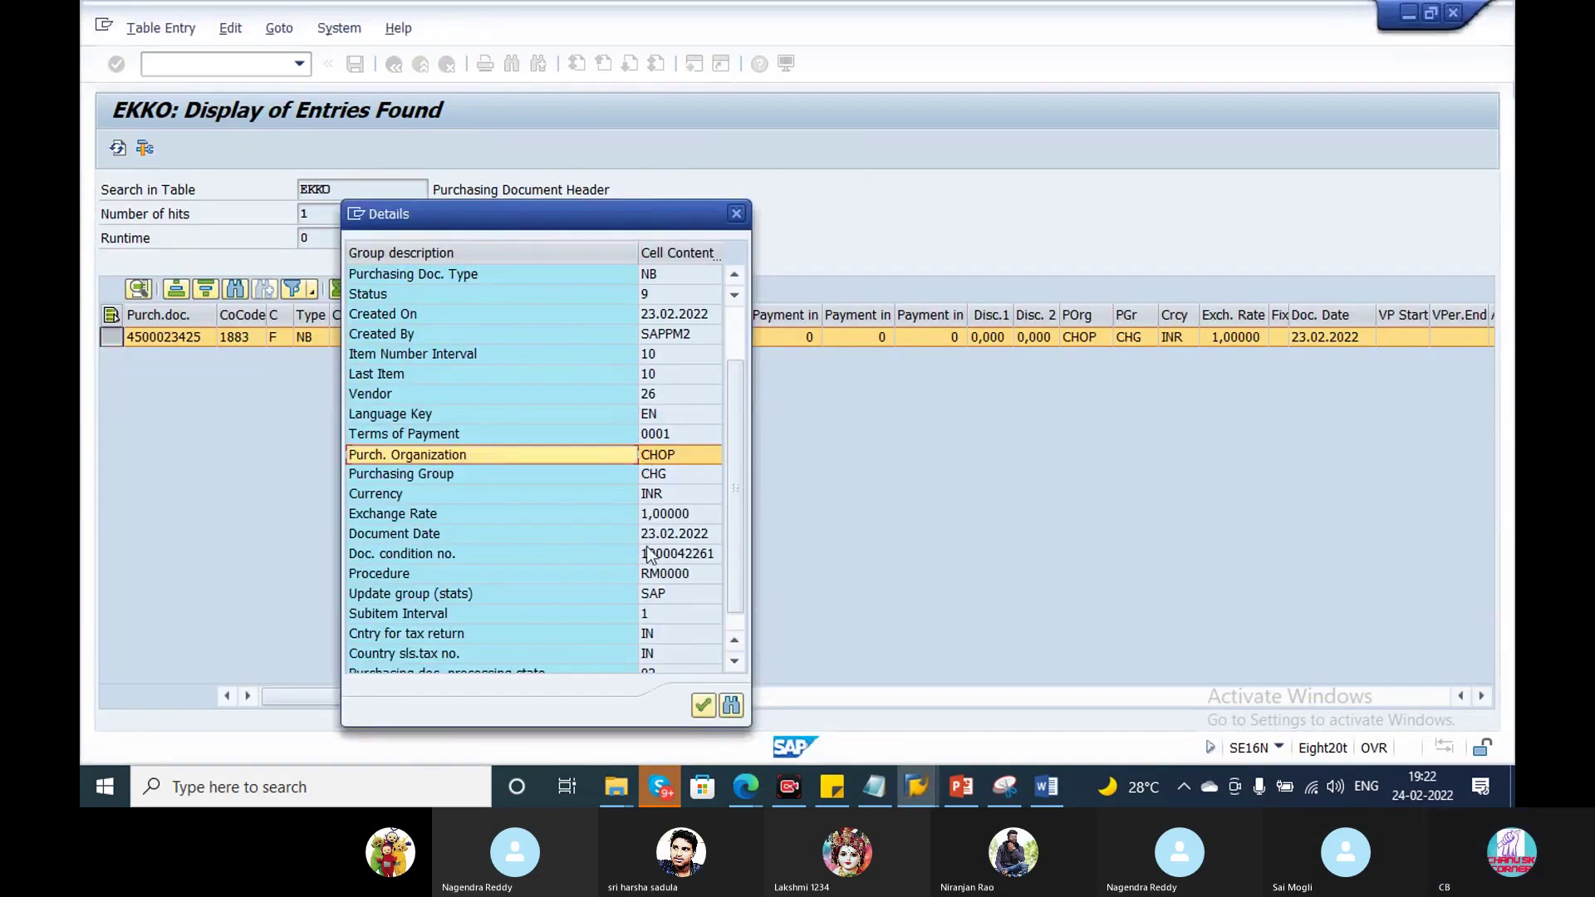
key("alt+Tab")
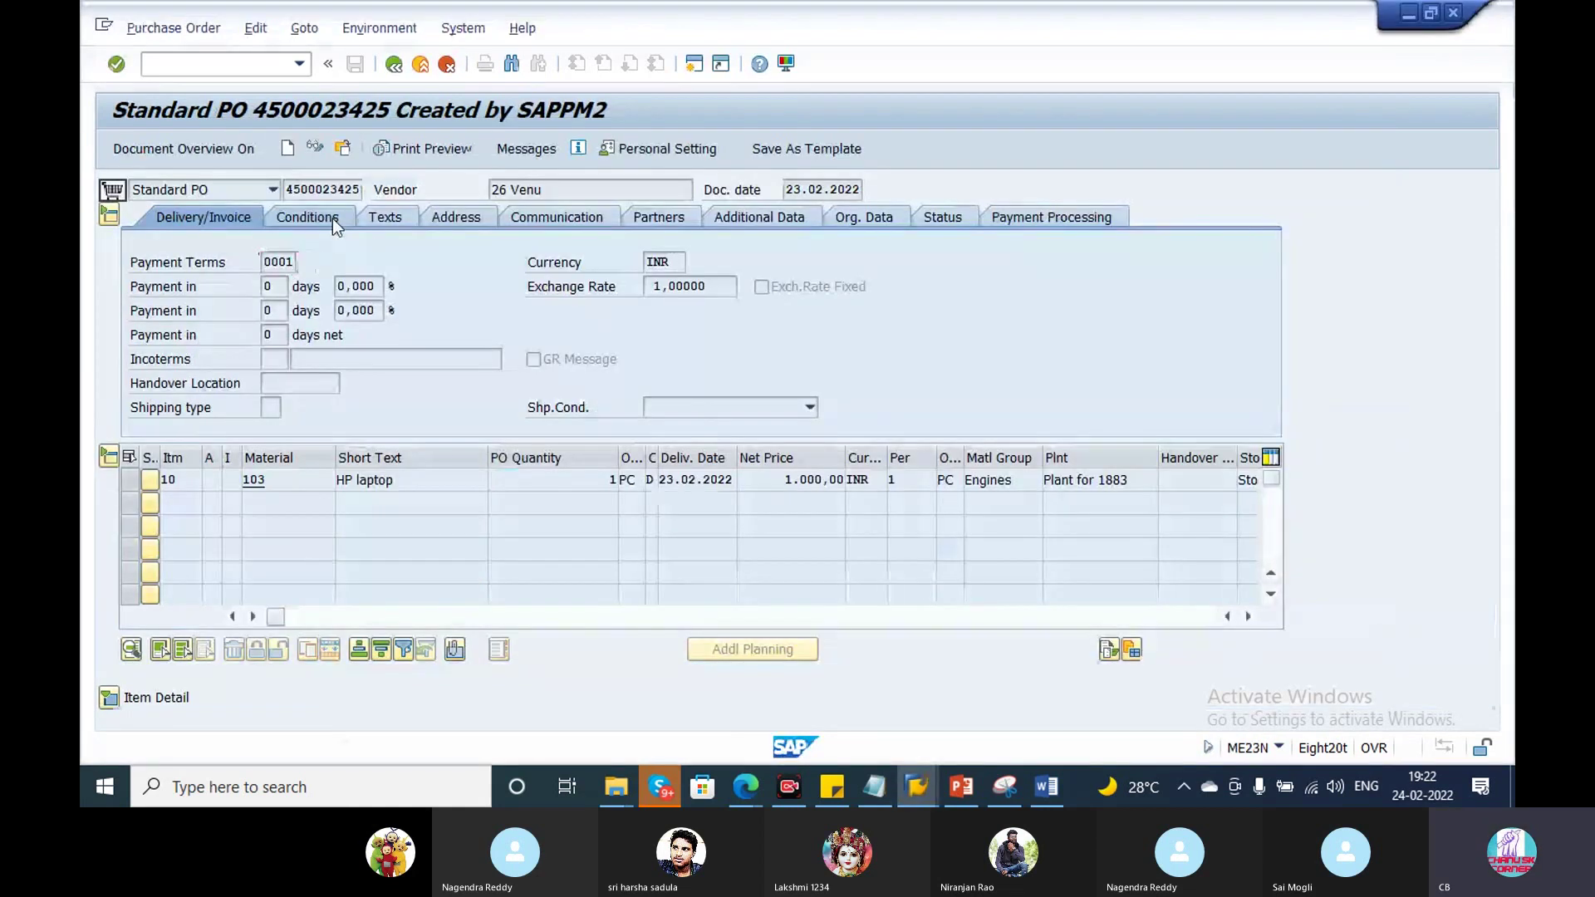
Step: Review the header's Conditions, Texts, Address, Communication, Partners, Additional Data, Org. Data, Payment Processing and Status
left_click(332, 218)
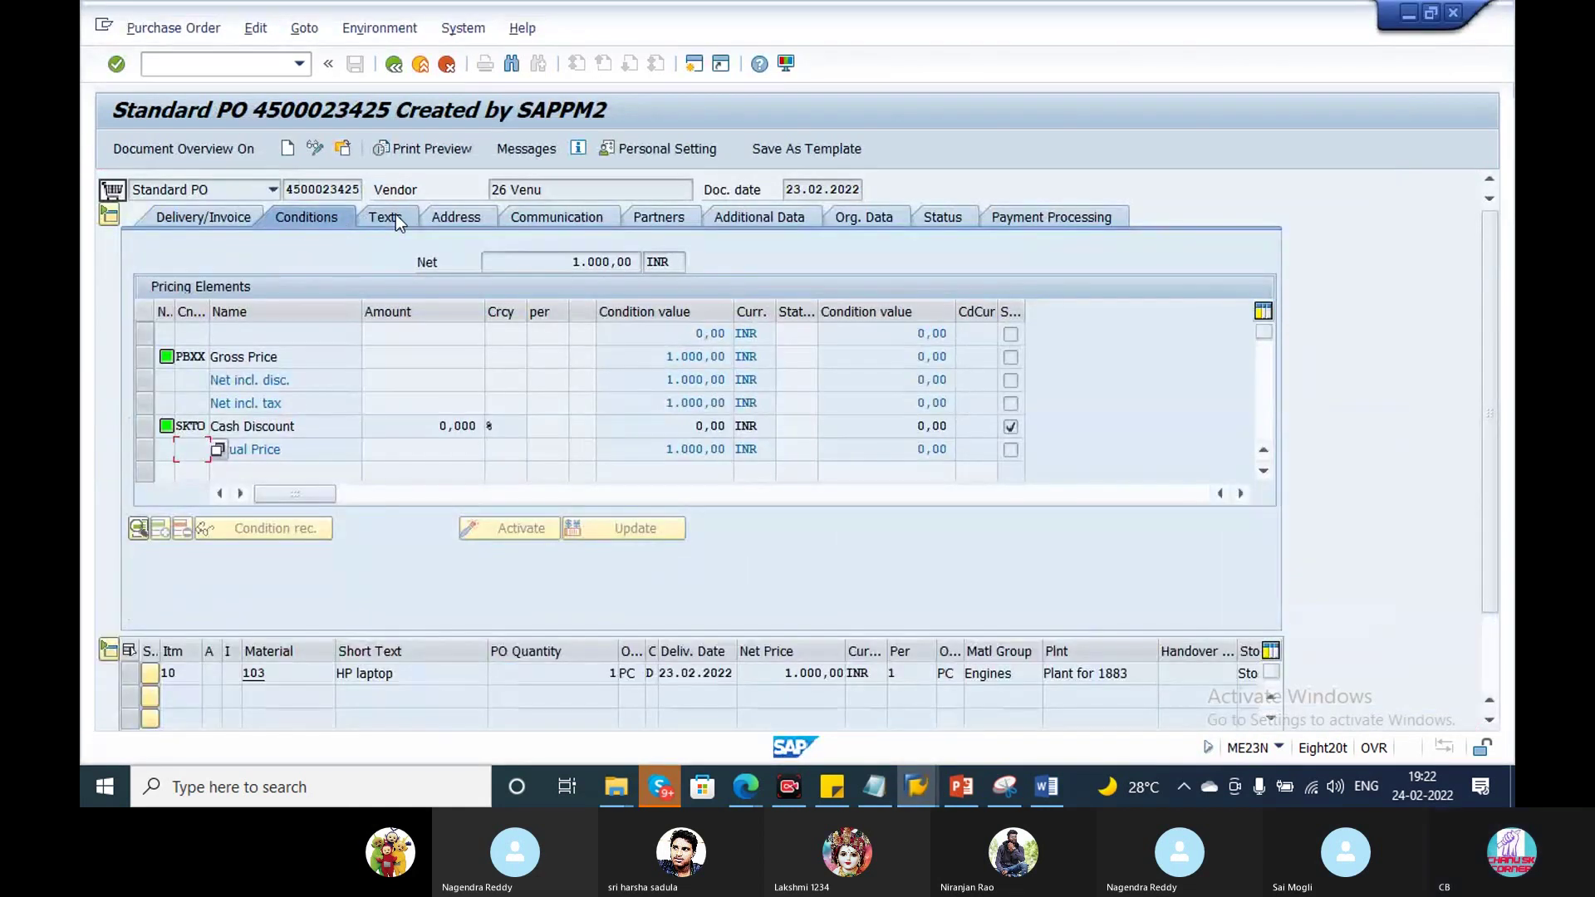
left_click(396, 216)
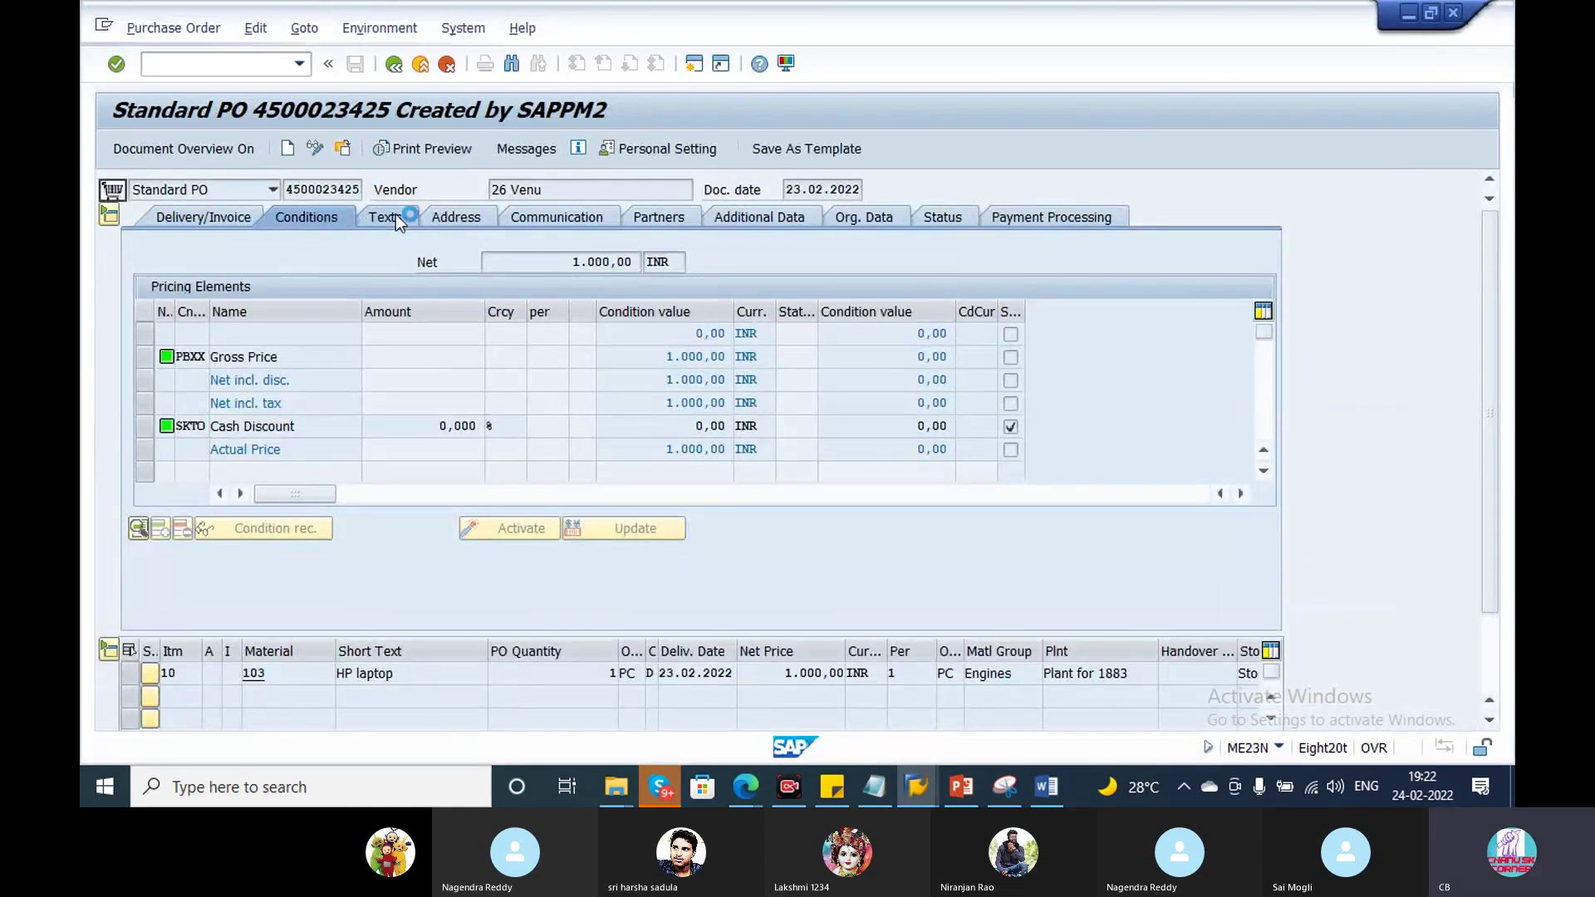
left_click(444, 216)
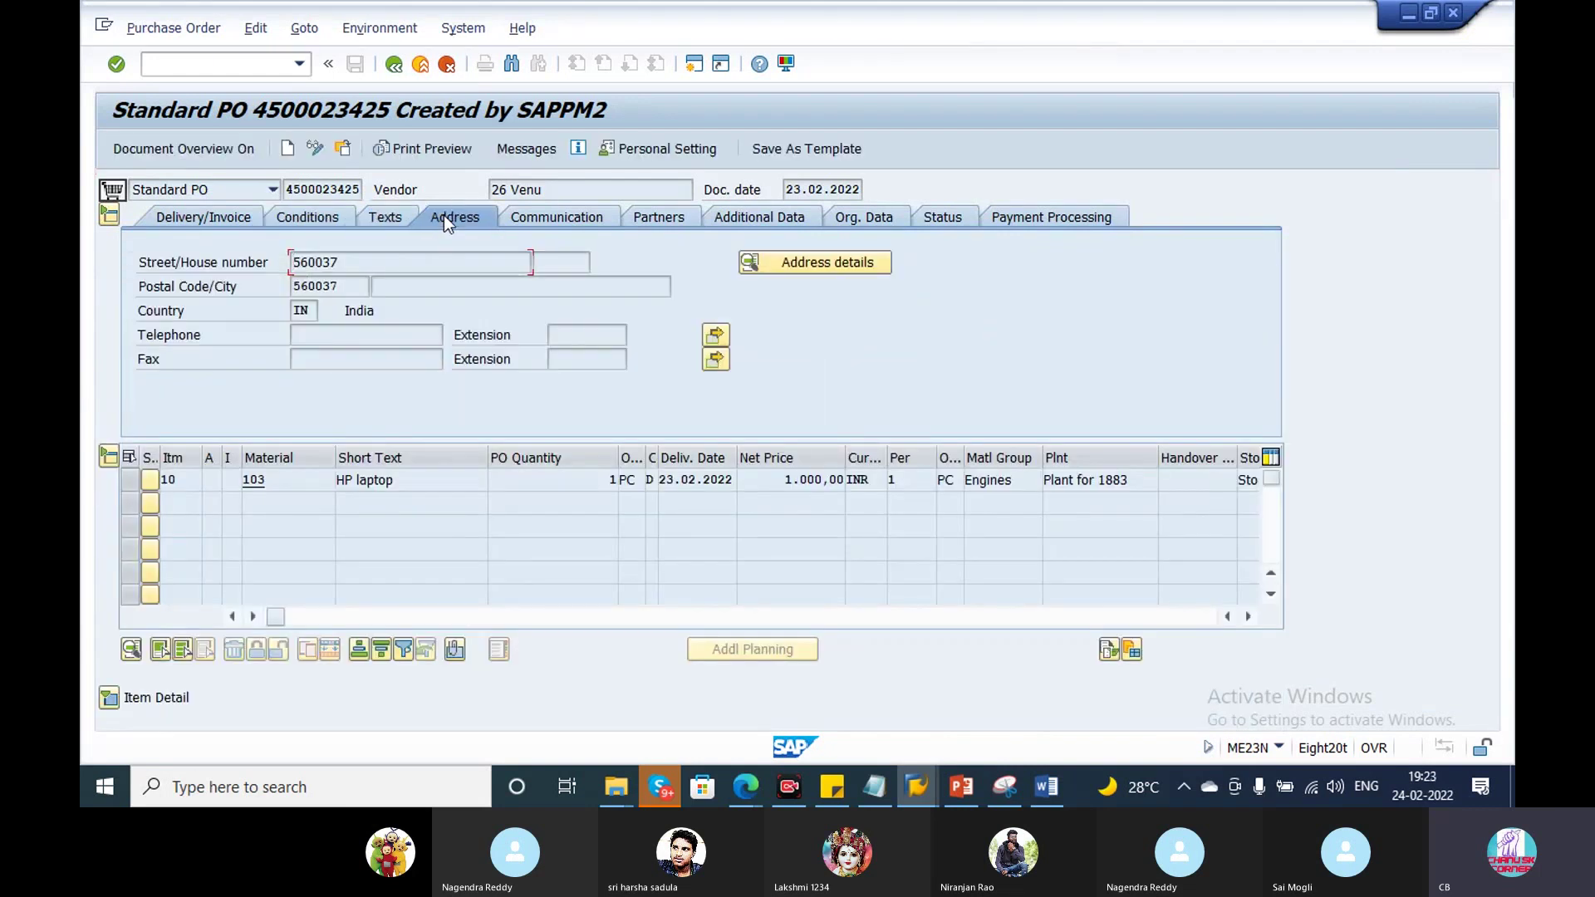
left_click(539, 214)
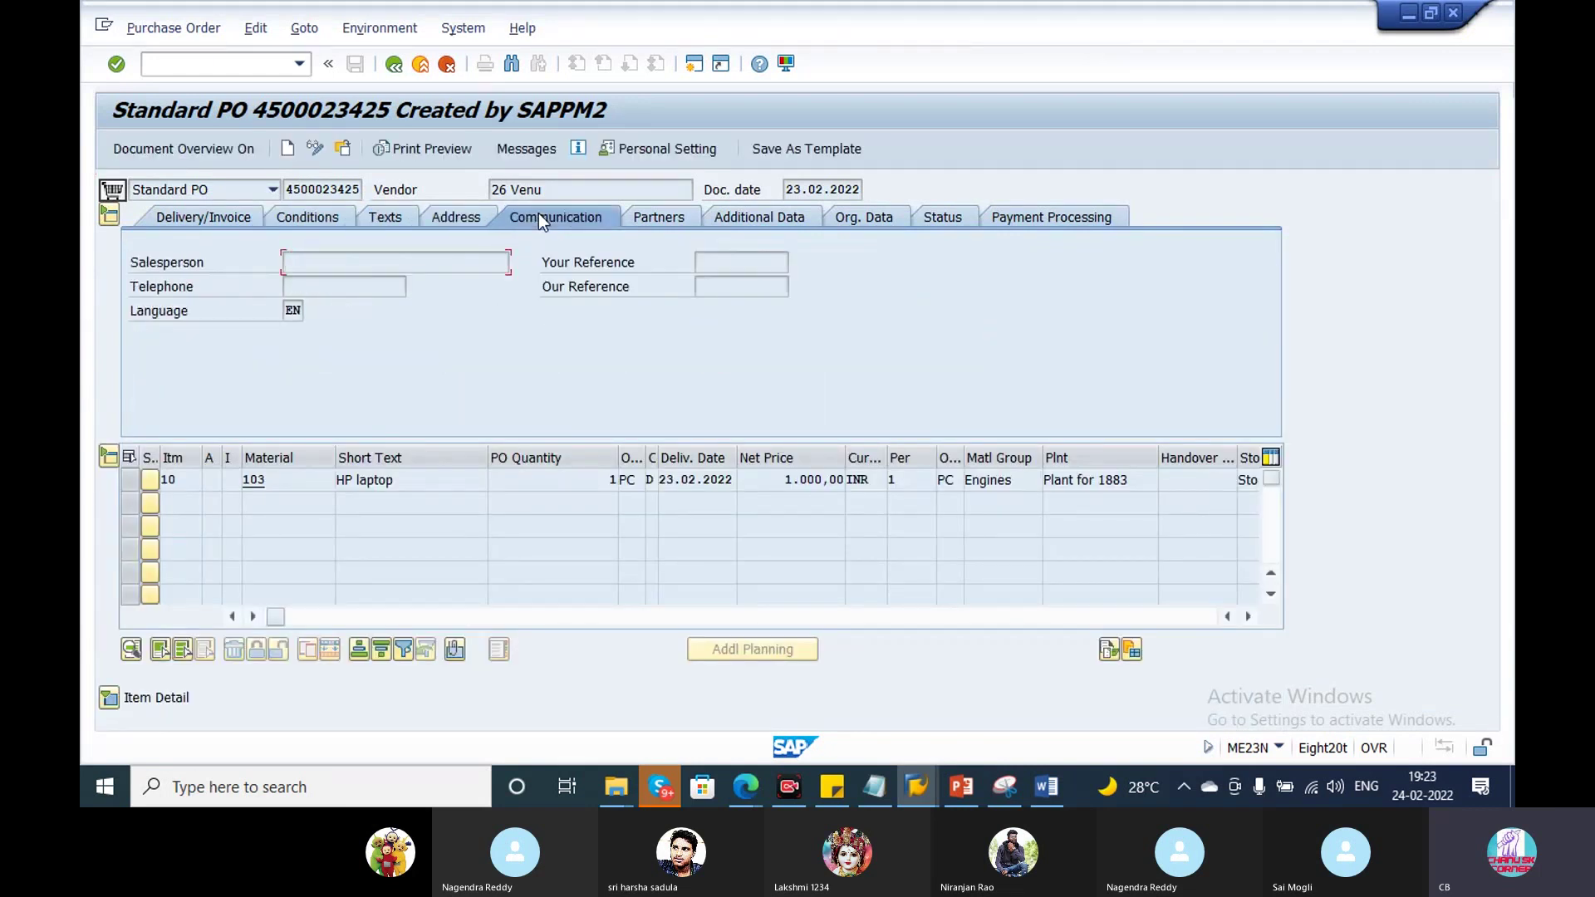
left_click(660, 218)
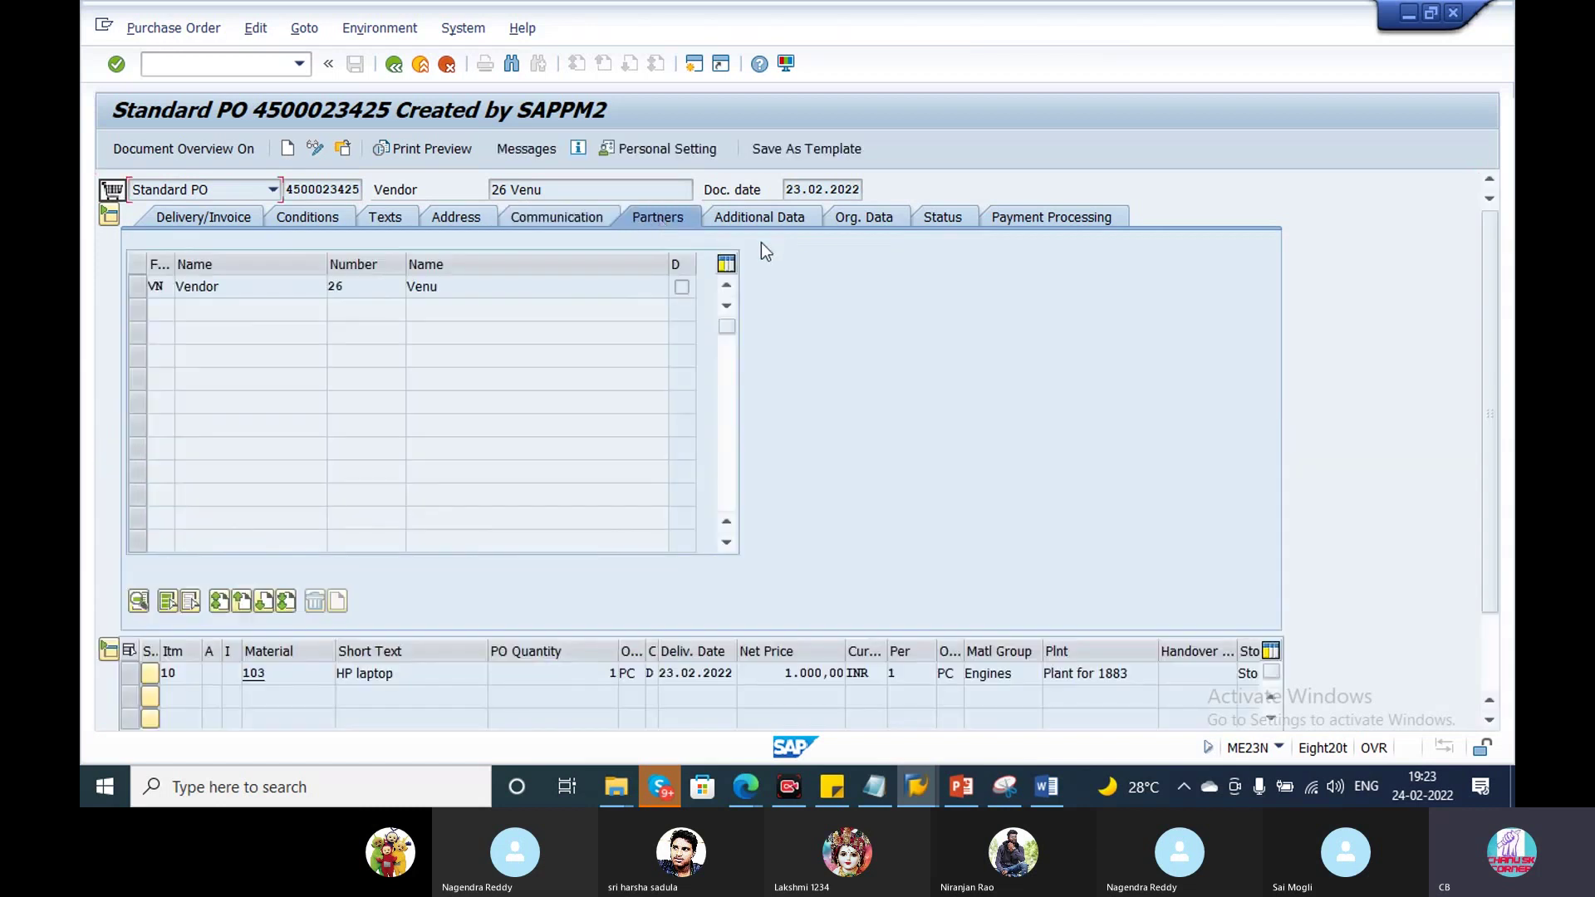
left_click(781, 217)
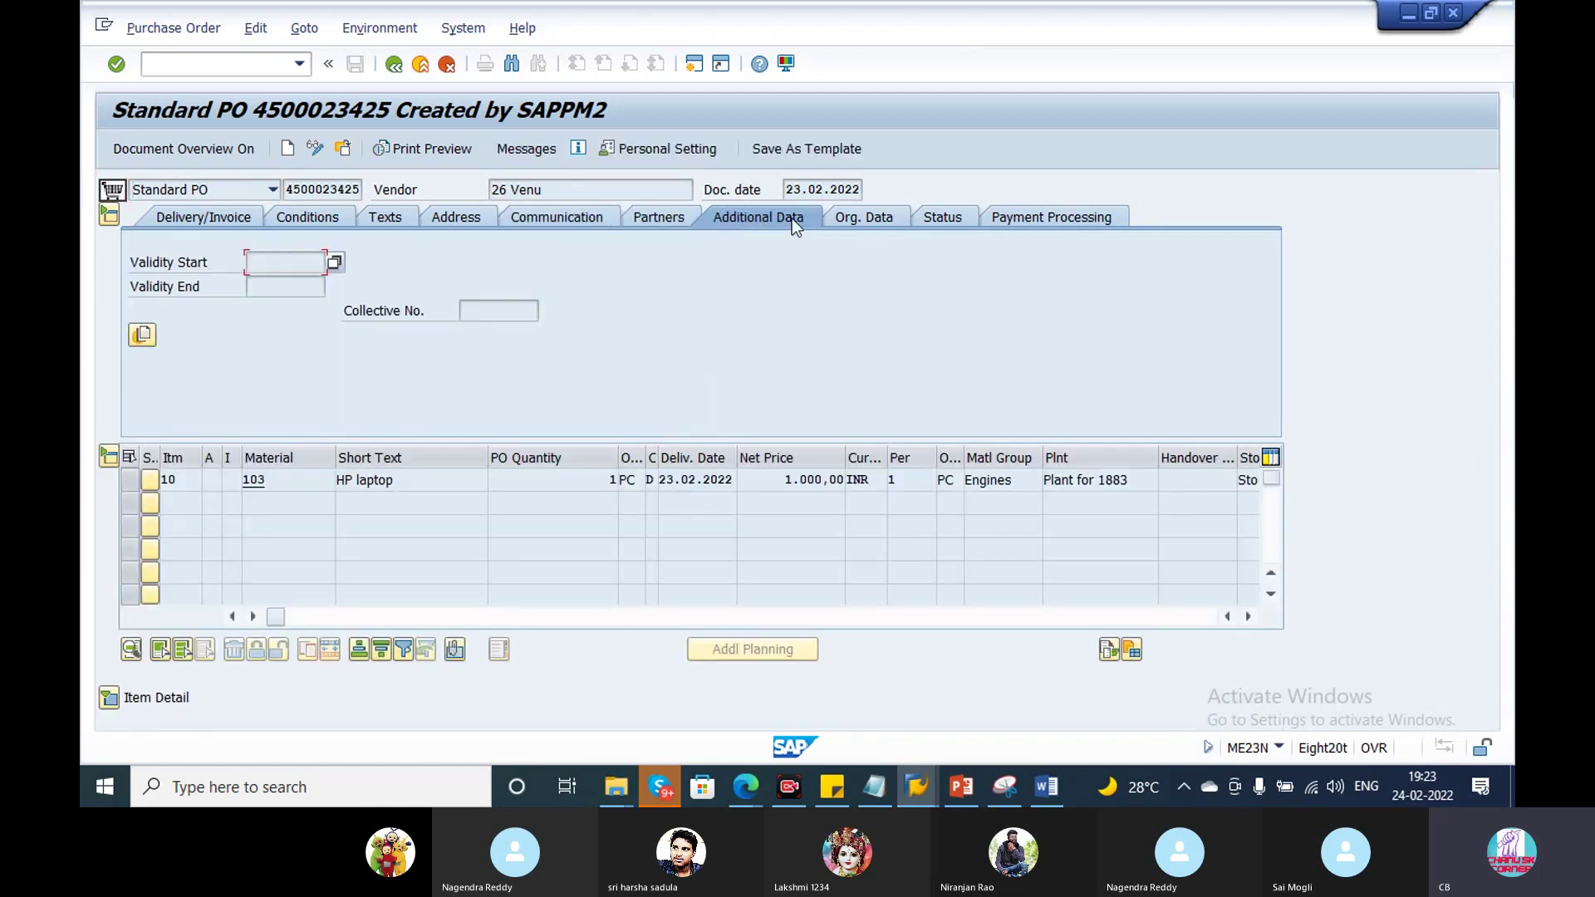
left_click(875, 222)
left_click(930, 226)
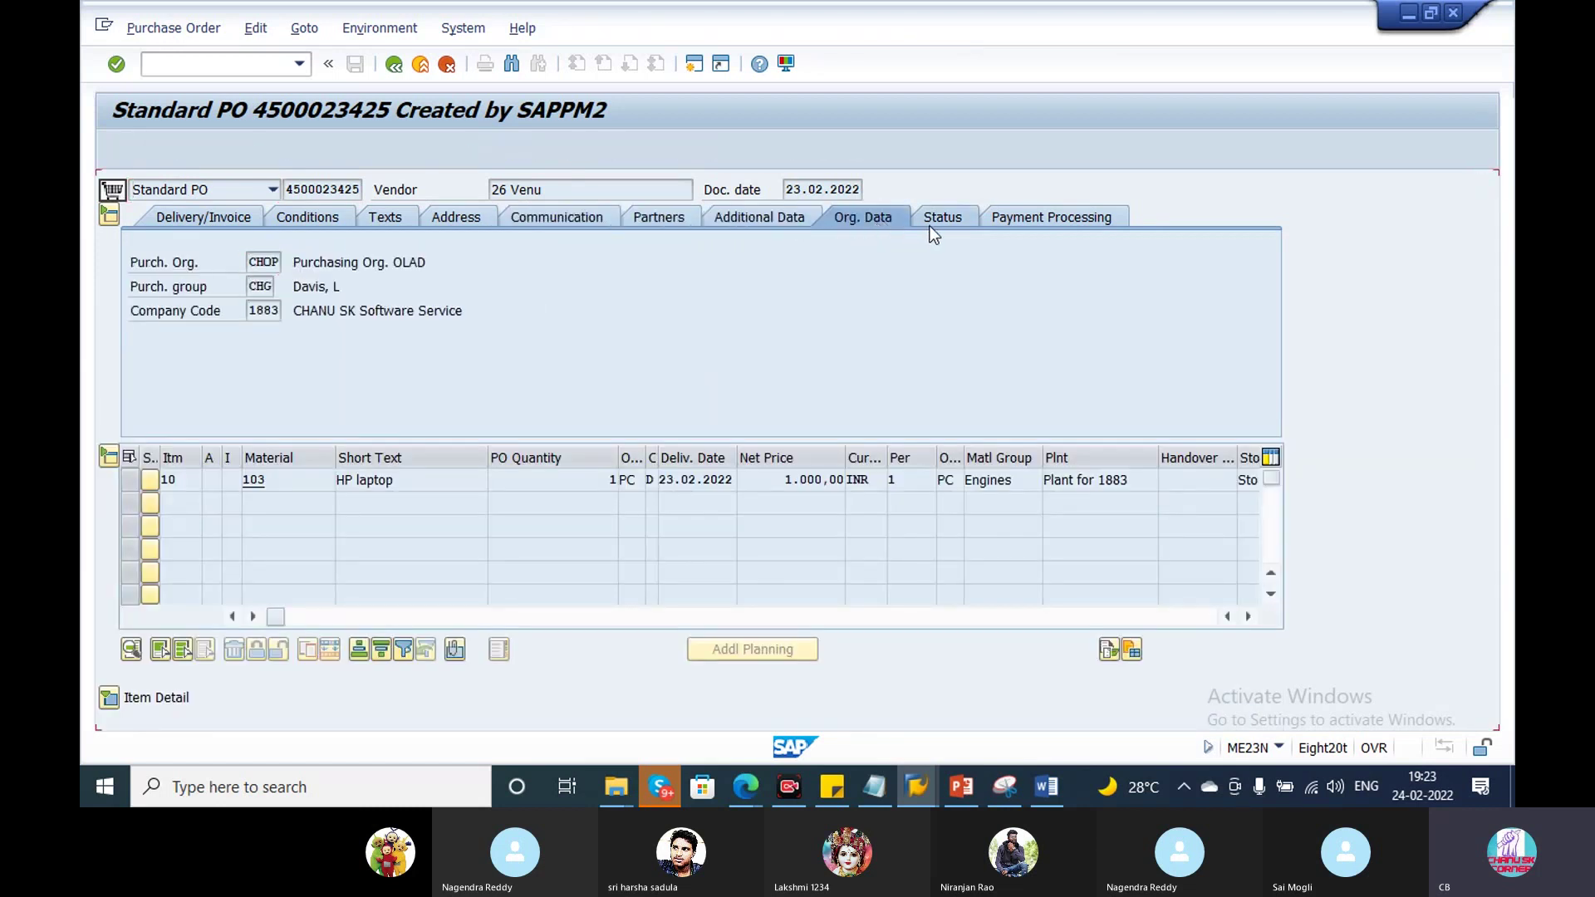
left_click(1020, 218)
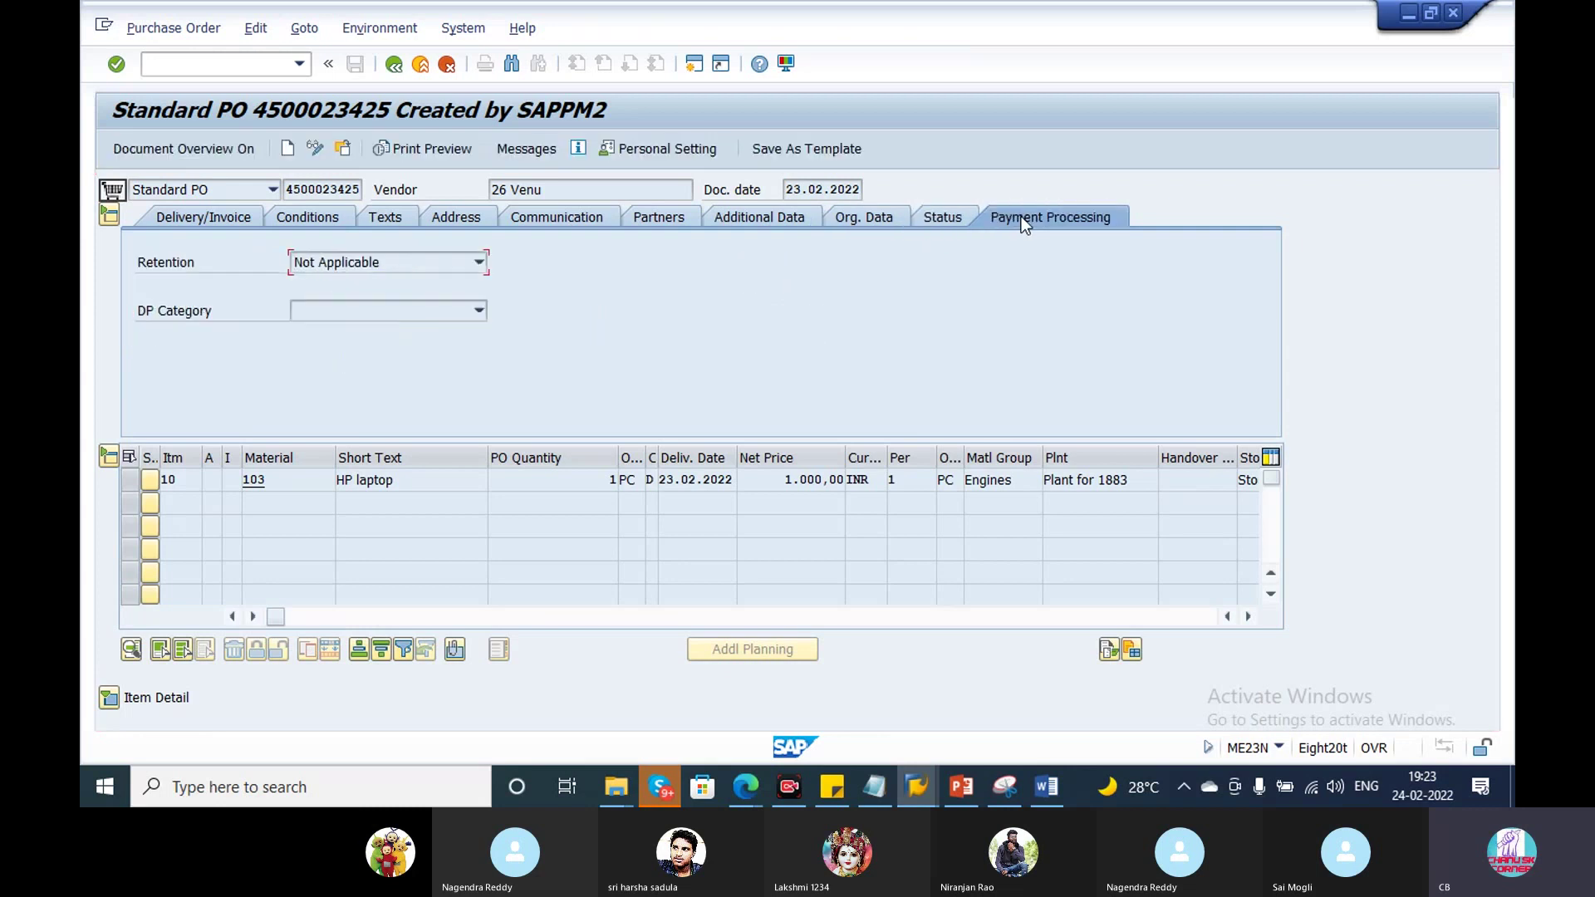
left_click(938, 217)
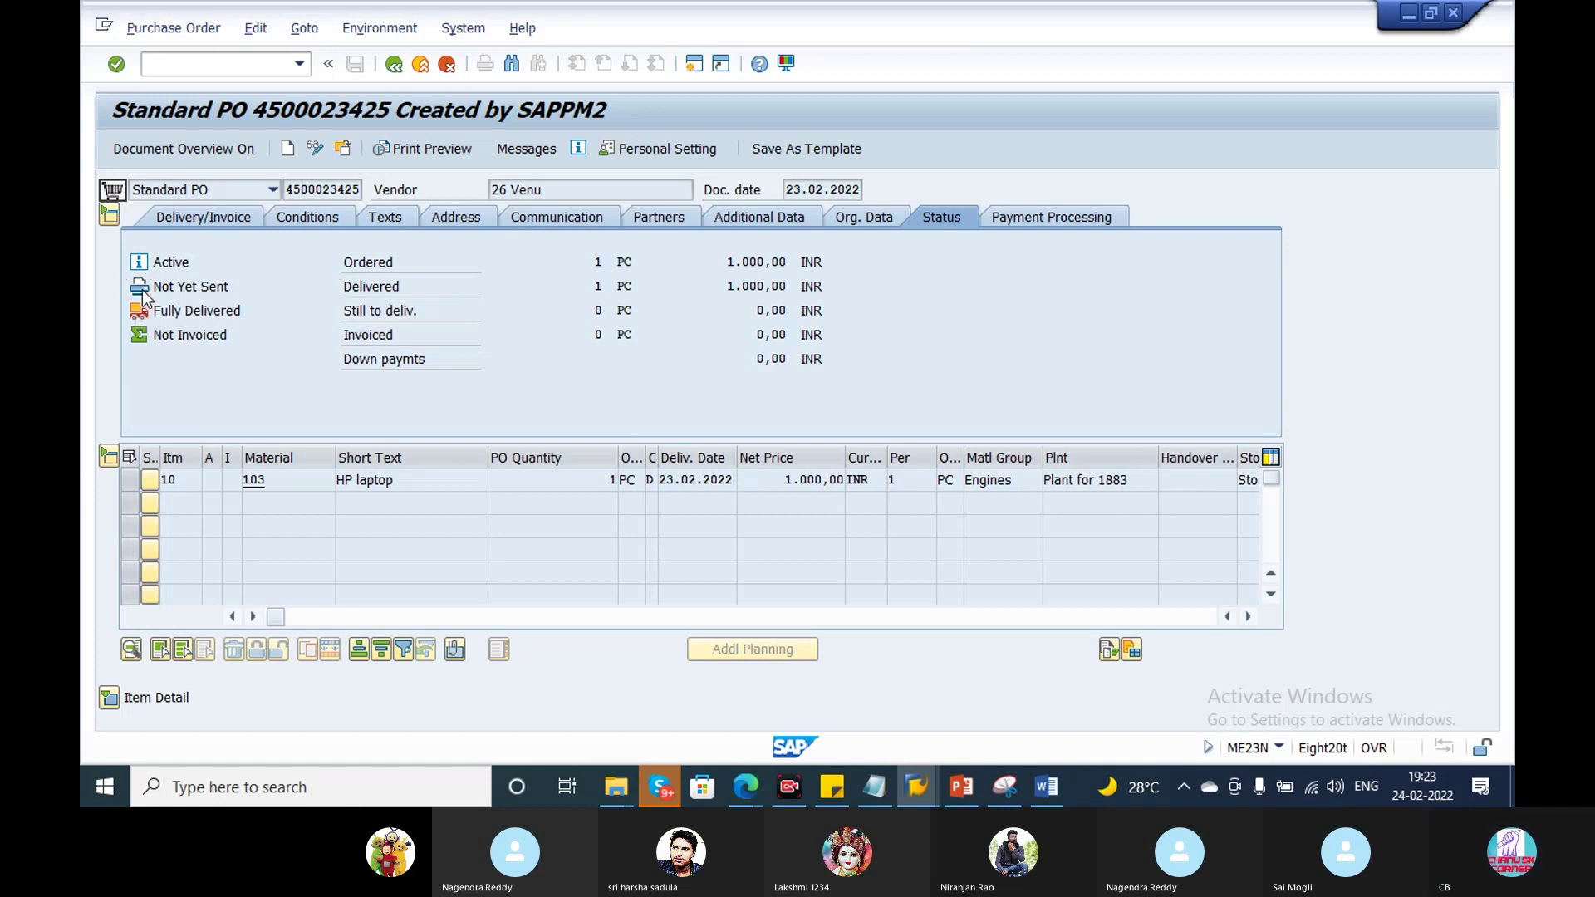
Step: Toggle the Document Overview panel and open the purchase order's print preview
left_click(196, 149)
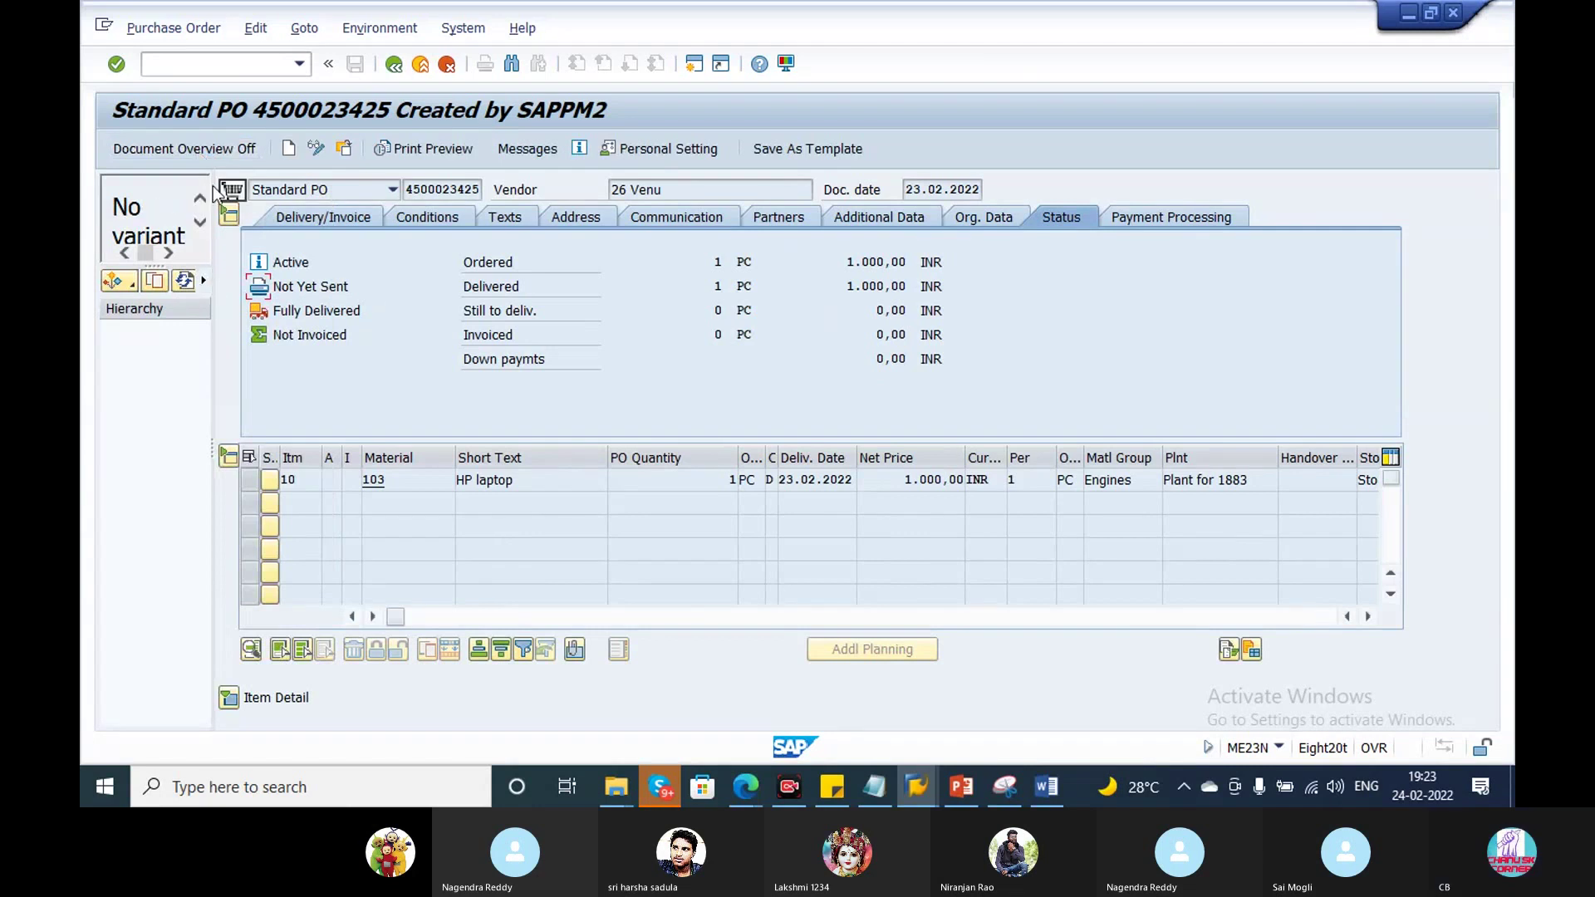
left_click(185, 149)
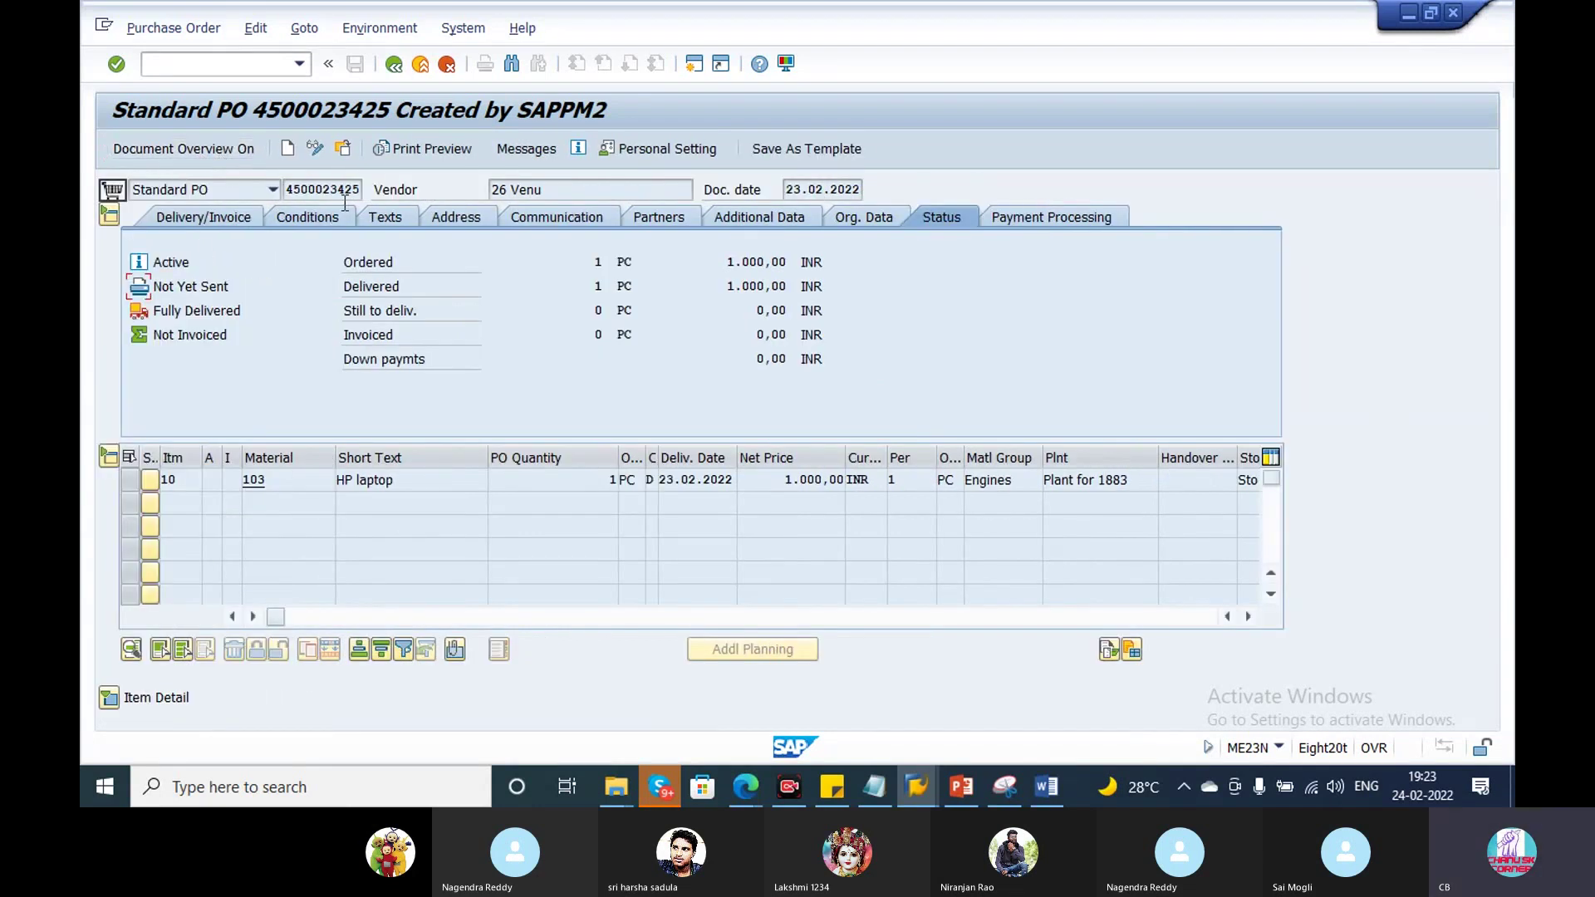
left_click(432, 148)
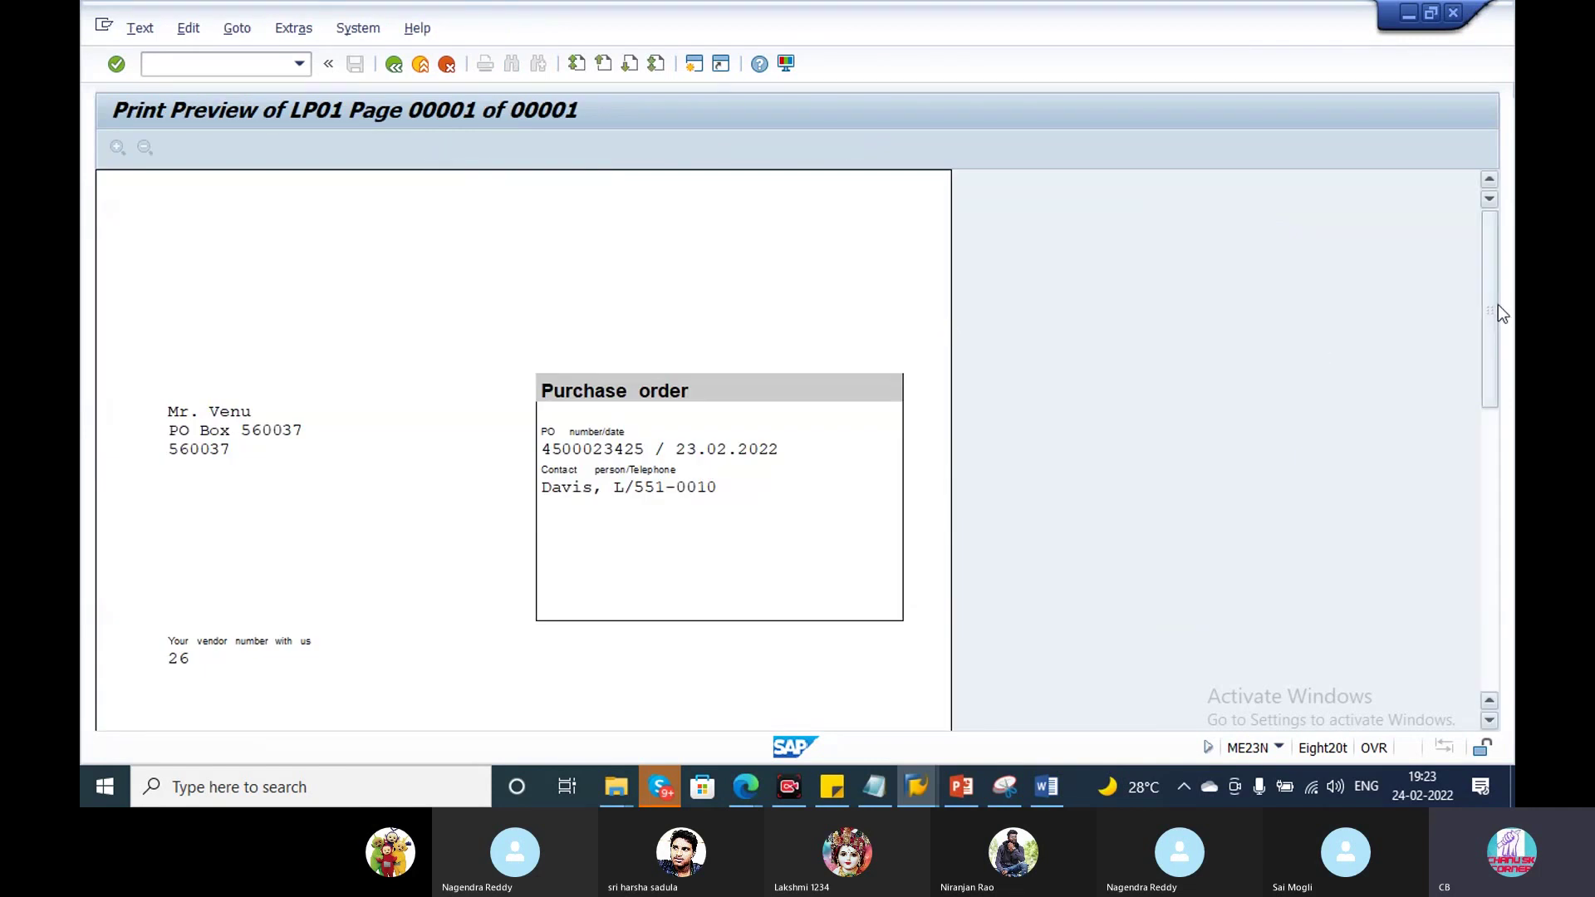
Step: Scroll through the LP01 print preview to read vendor 26, the order date and delivery address
mouse_move(1493, 302)
left_mouse_down()
mouse_move(1496, 571)
mouse_move(1488, 302)
left_mouse_up()
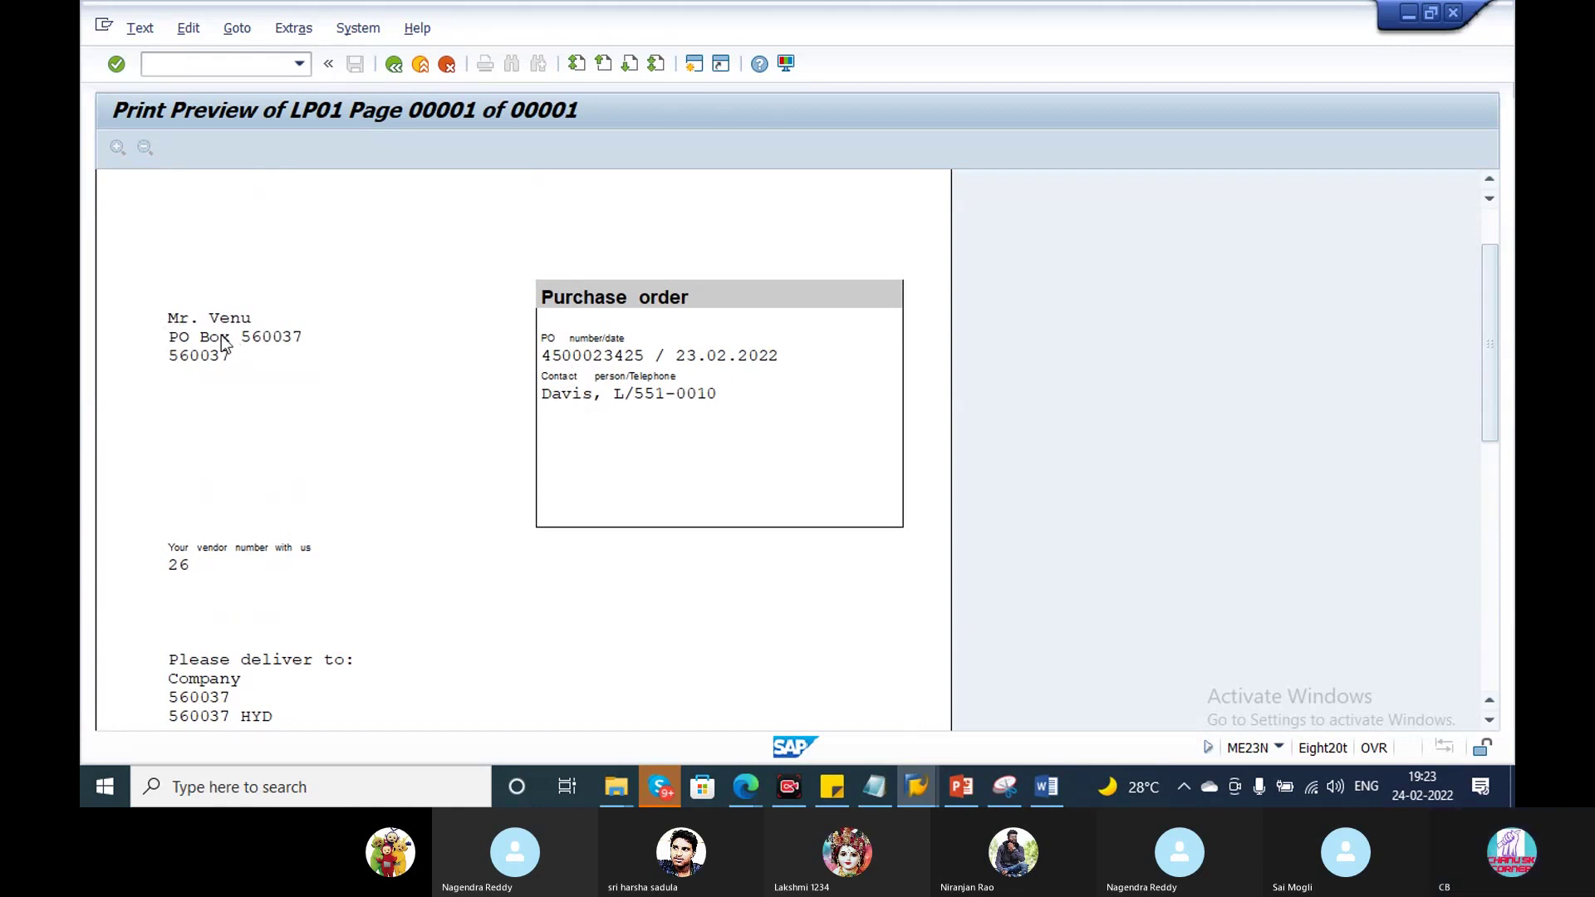
mouse_move(1488, 386)
left_mouse_down()
mouse_move(1497, 640)
mouse_move(1506, 394)
left_mouse_up()
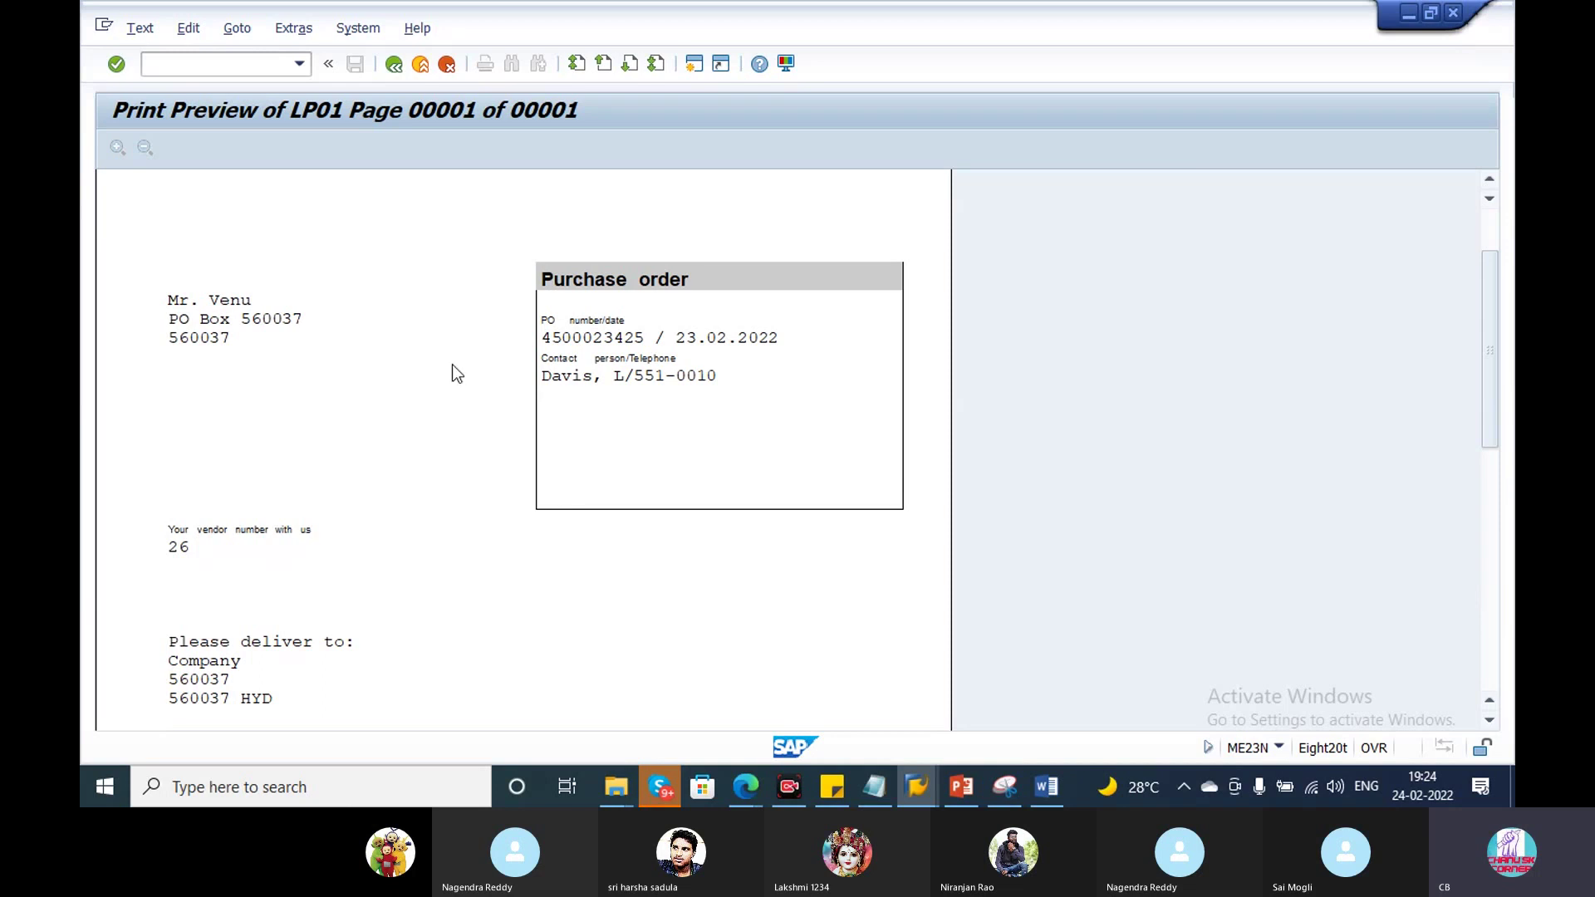
left_click_drag(1491, 267, 1488, 226)
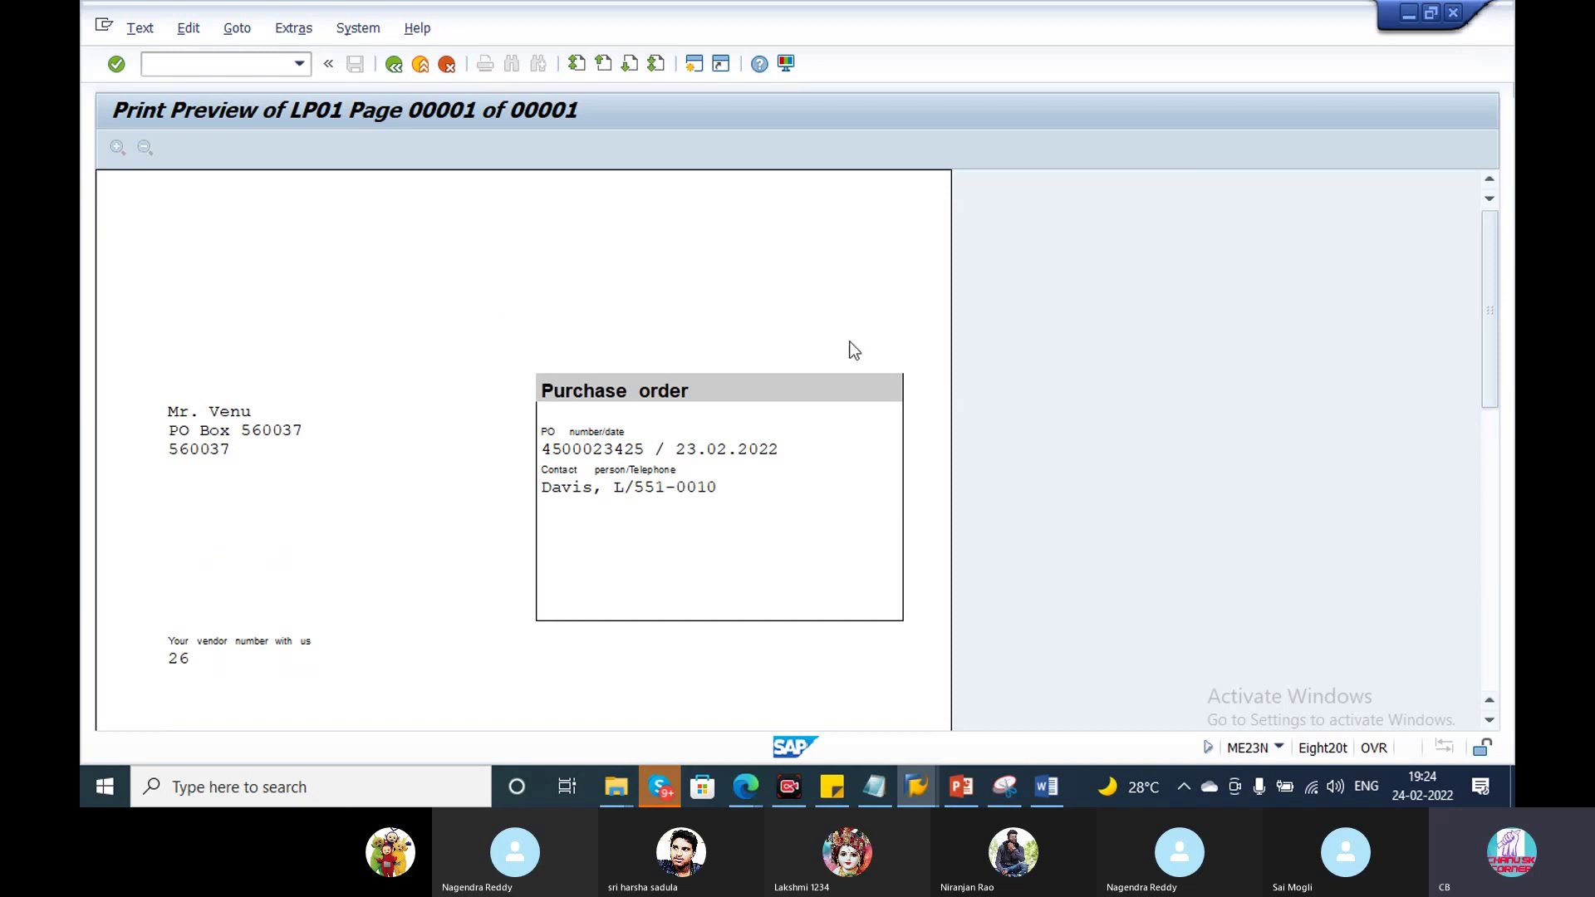
mouse_move(1491, 286)
left_mouse_down()
mouse_move(1508, 536)
mouse_move(1488, 287)
left_mouse_up()
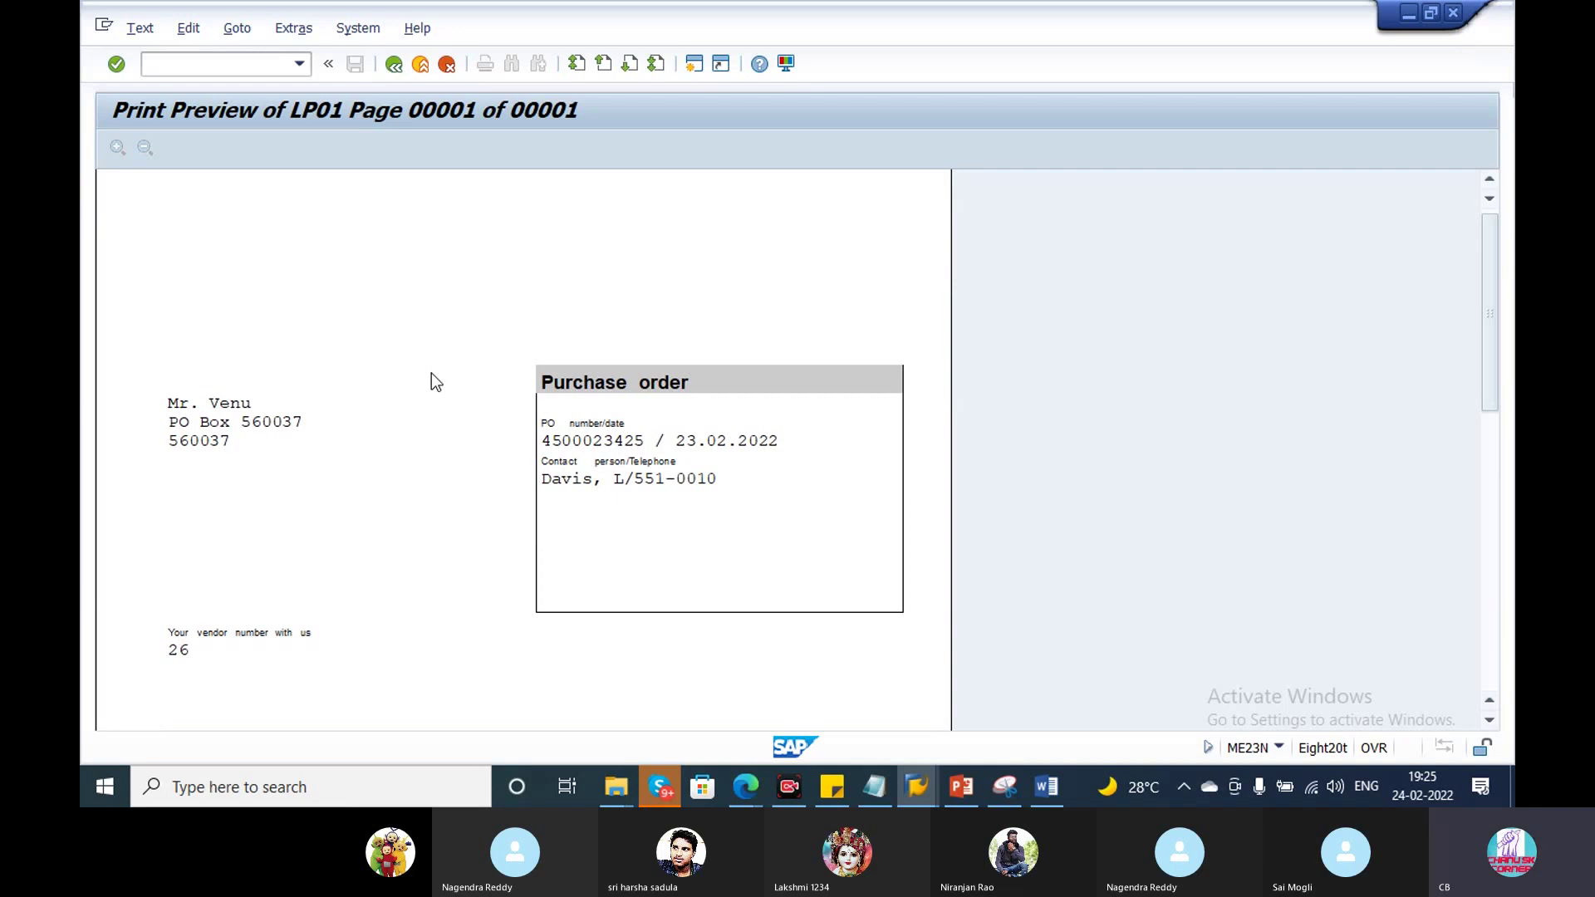
Step: Open the order's output messages and inspect the NEU output's processing log, further data and originals
left_click(394, 64)
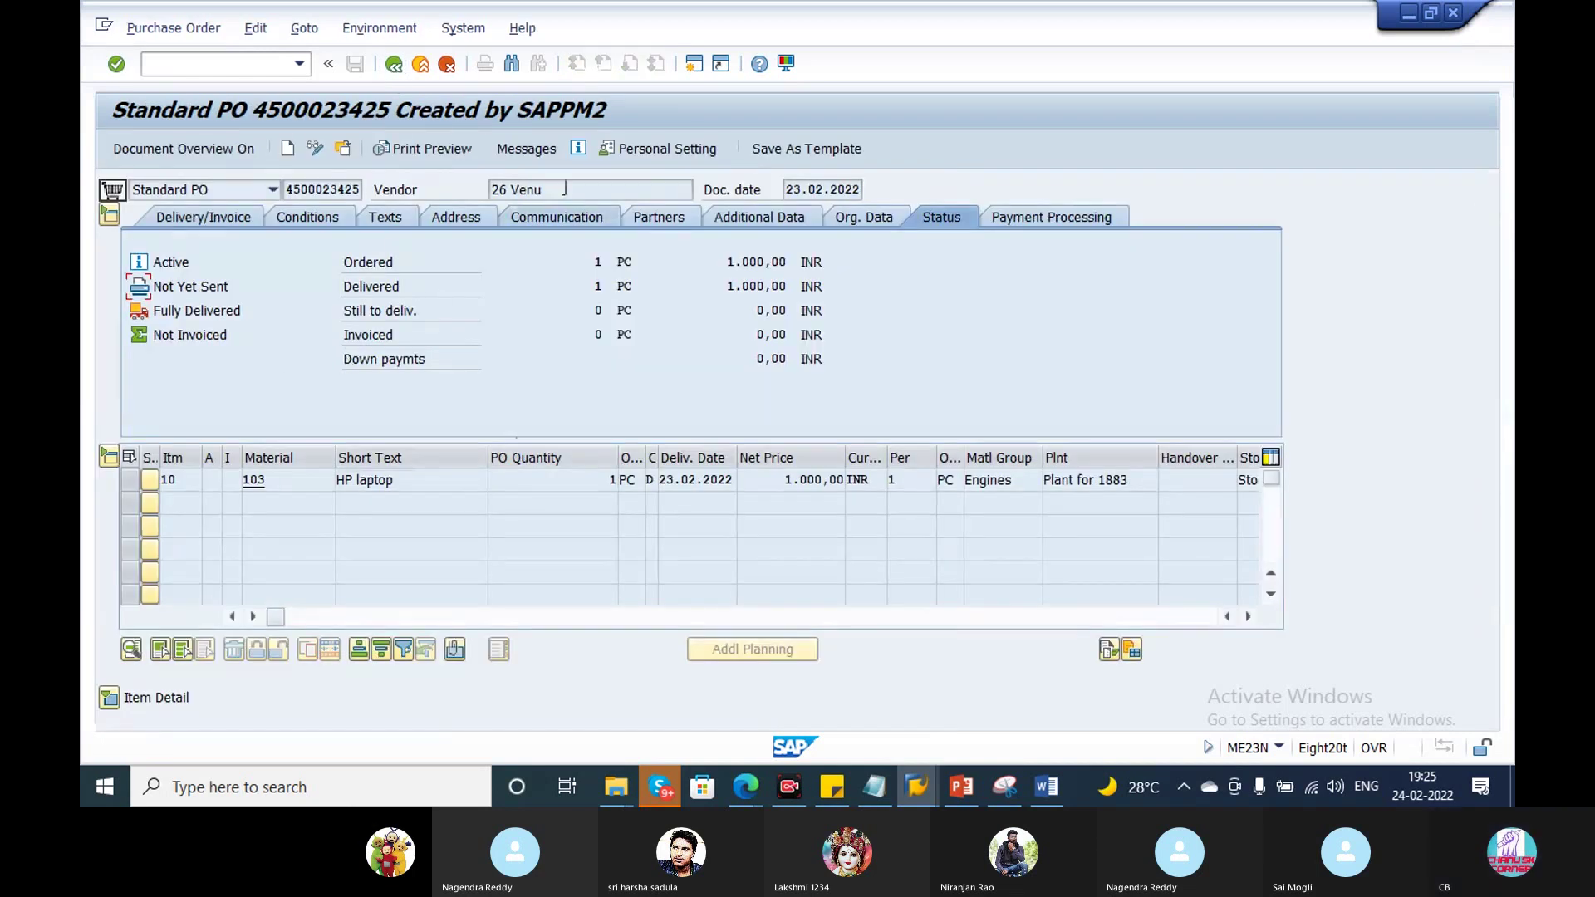
left_click(540, 149)
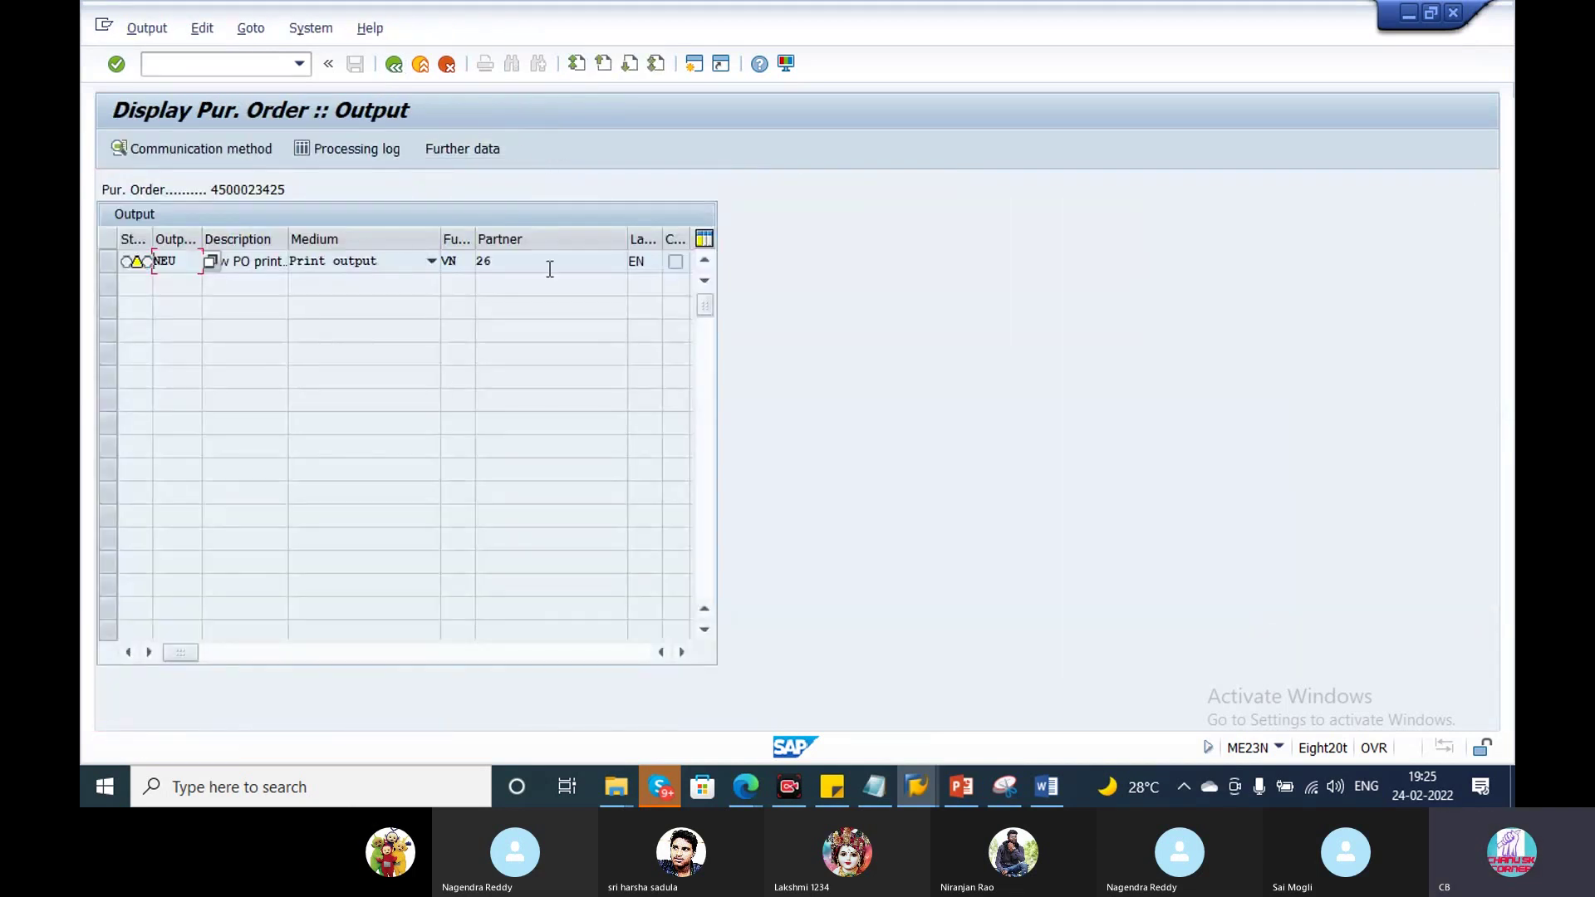
left_click(345, 149)
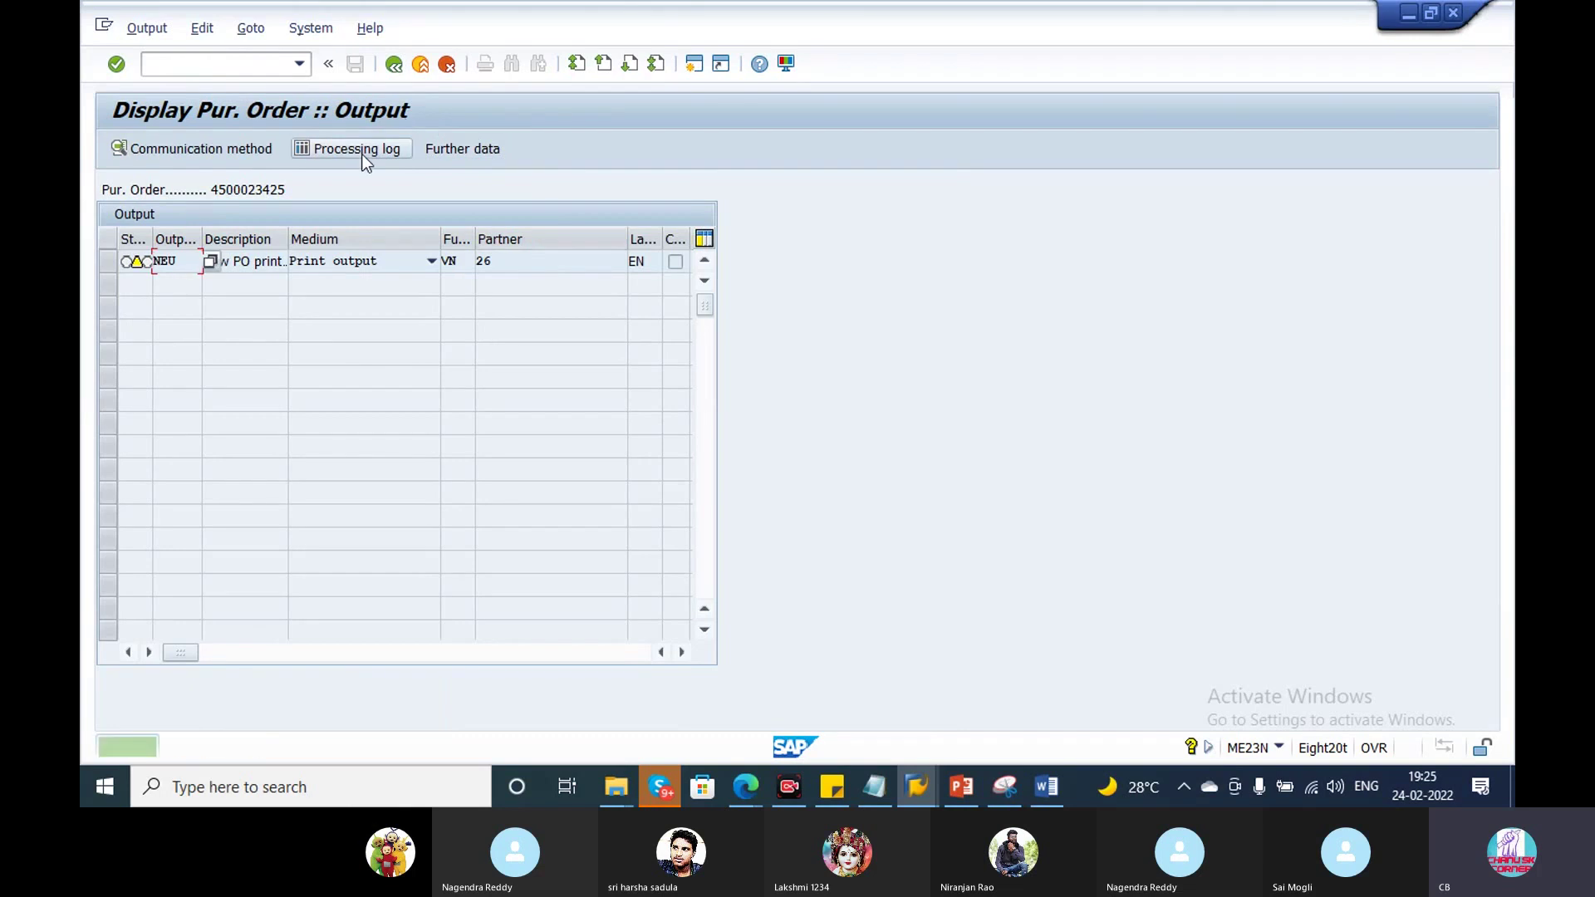
left_click(435, 148)
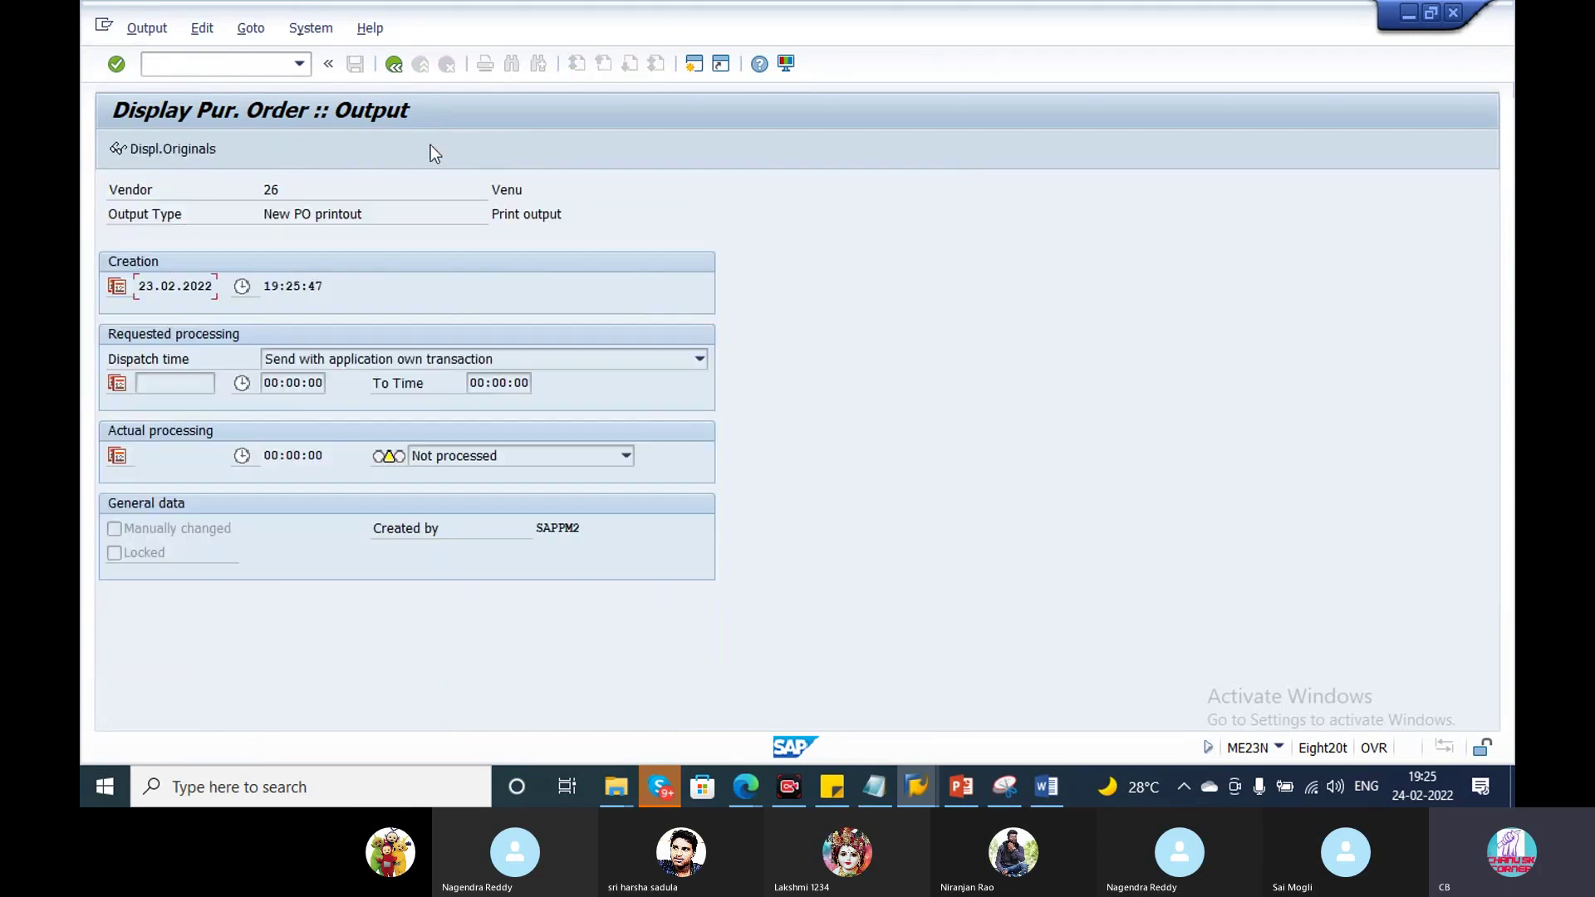
left_click(178, 147)
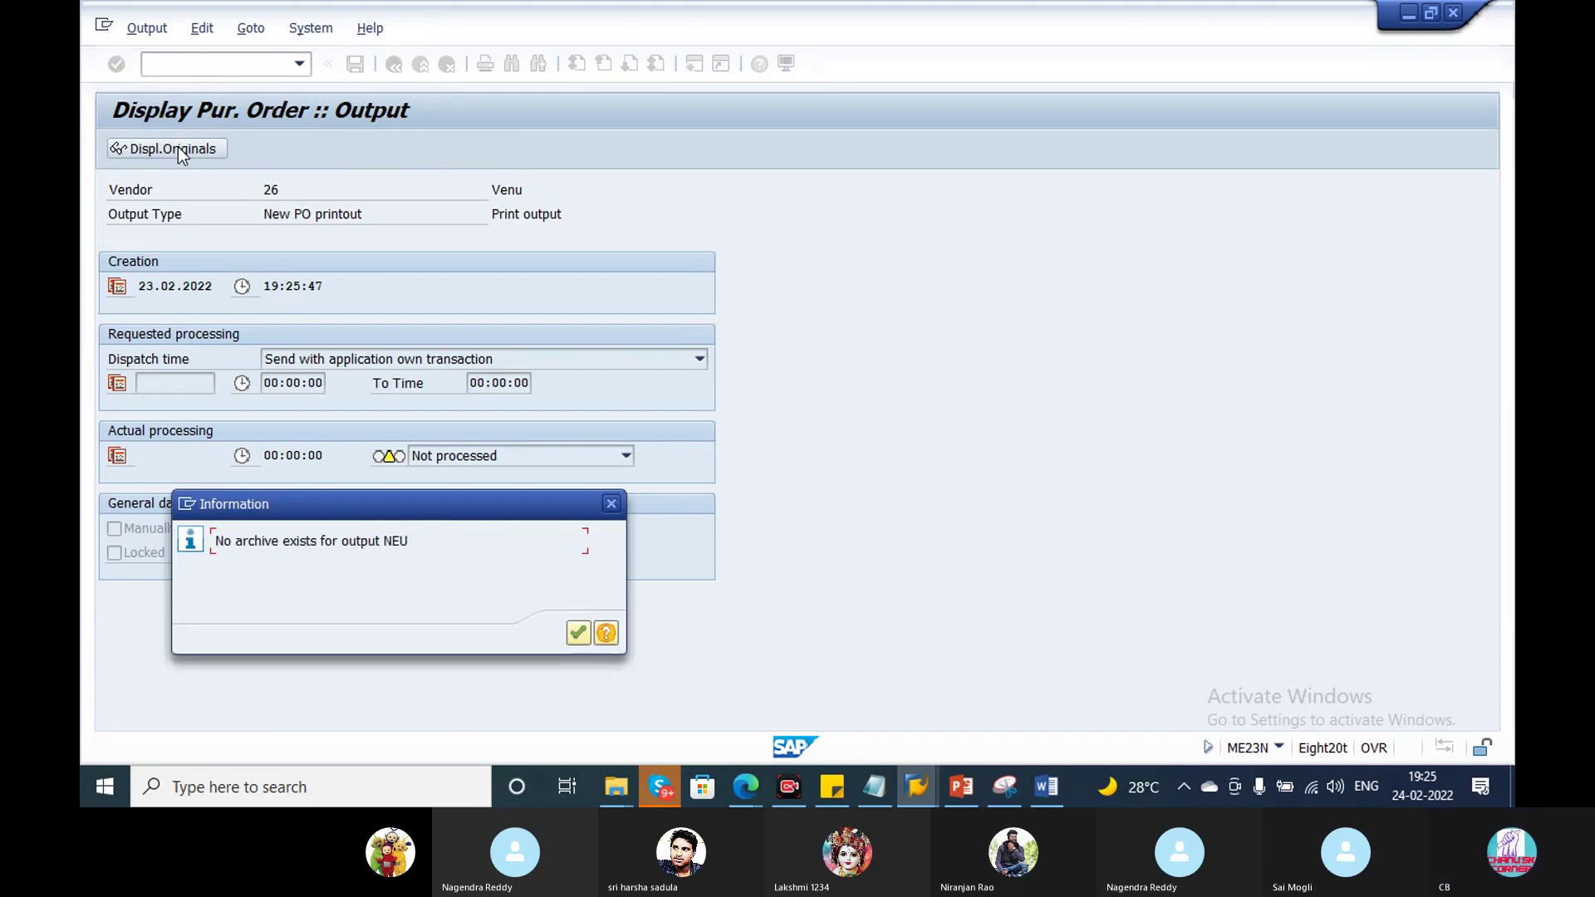
left_click(580, 633)
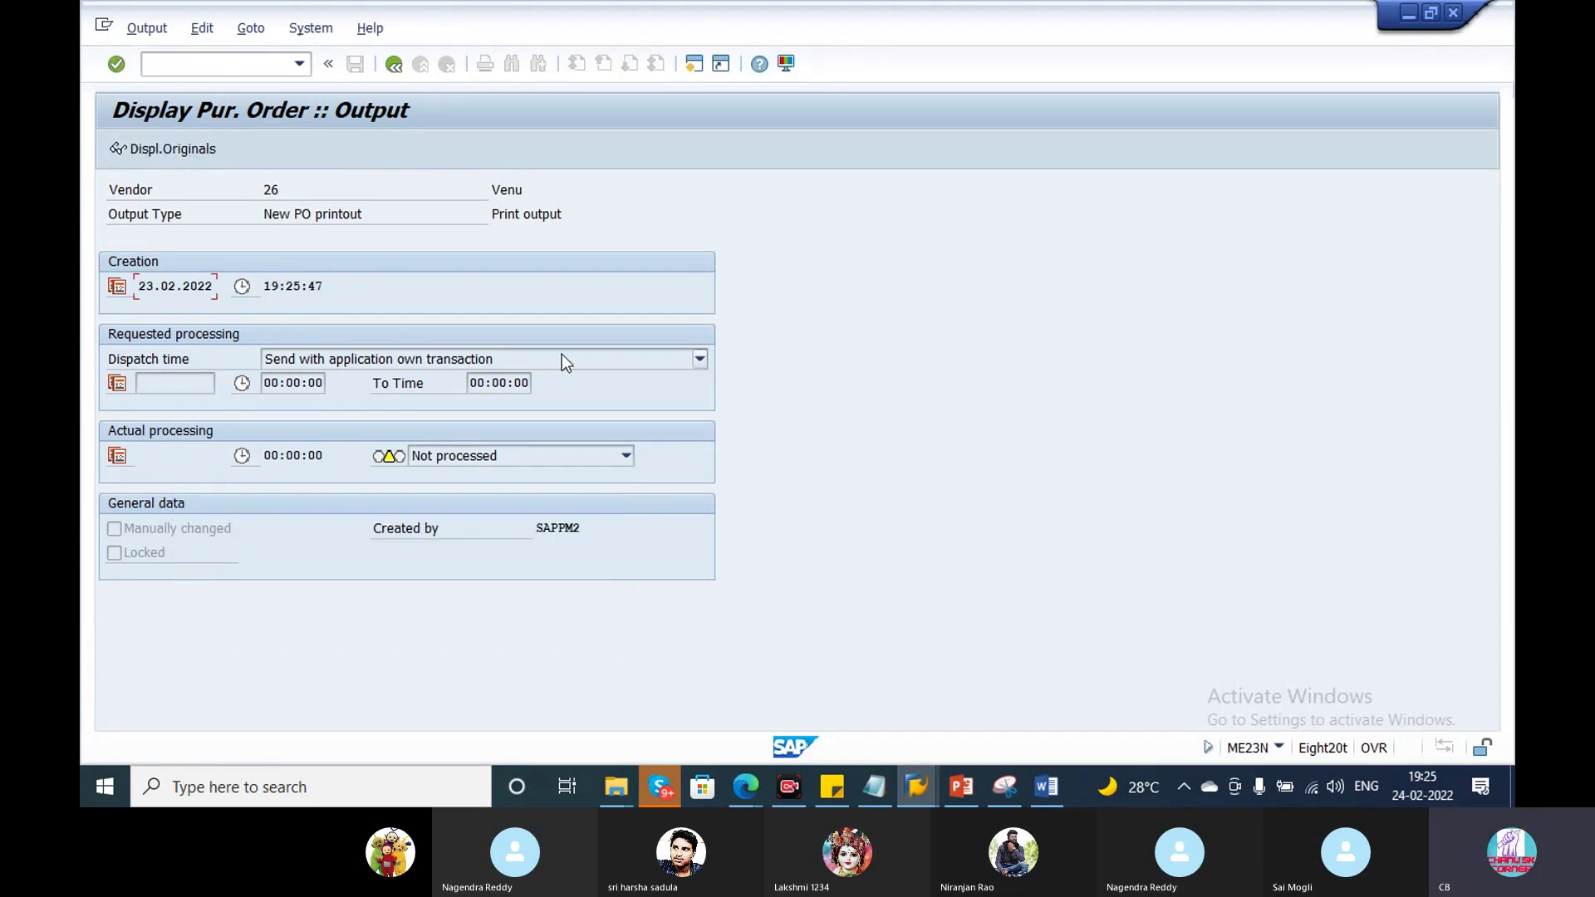
left_click(392, 72)
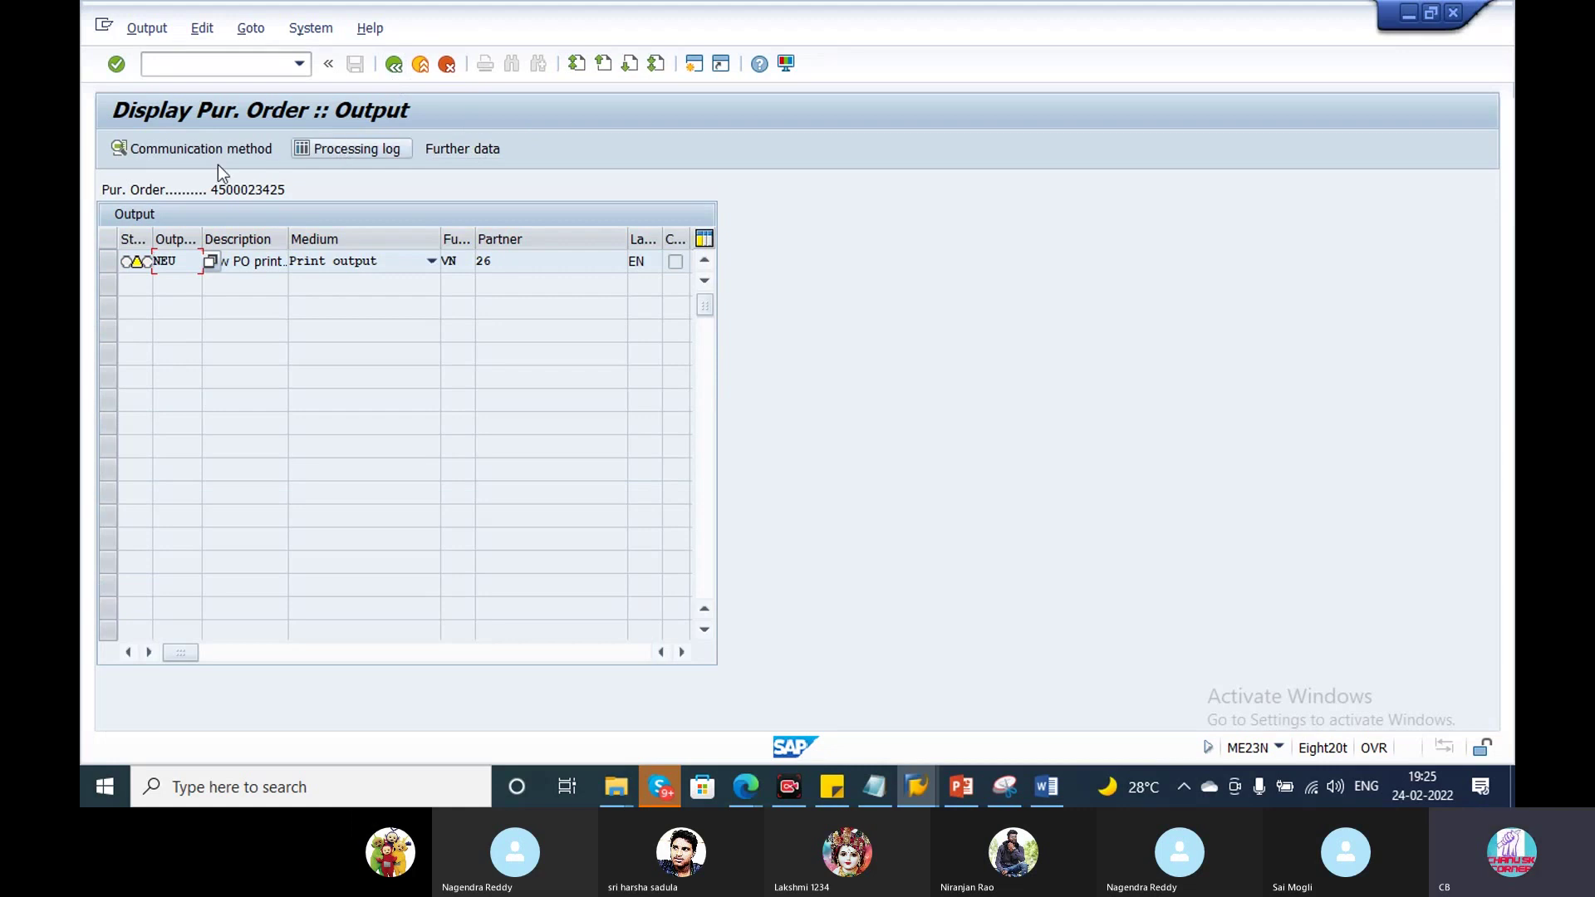
left_click(222, 158)
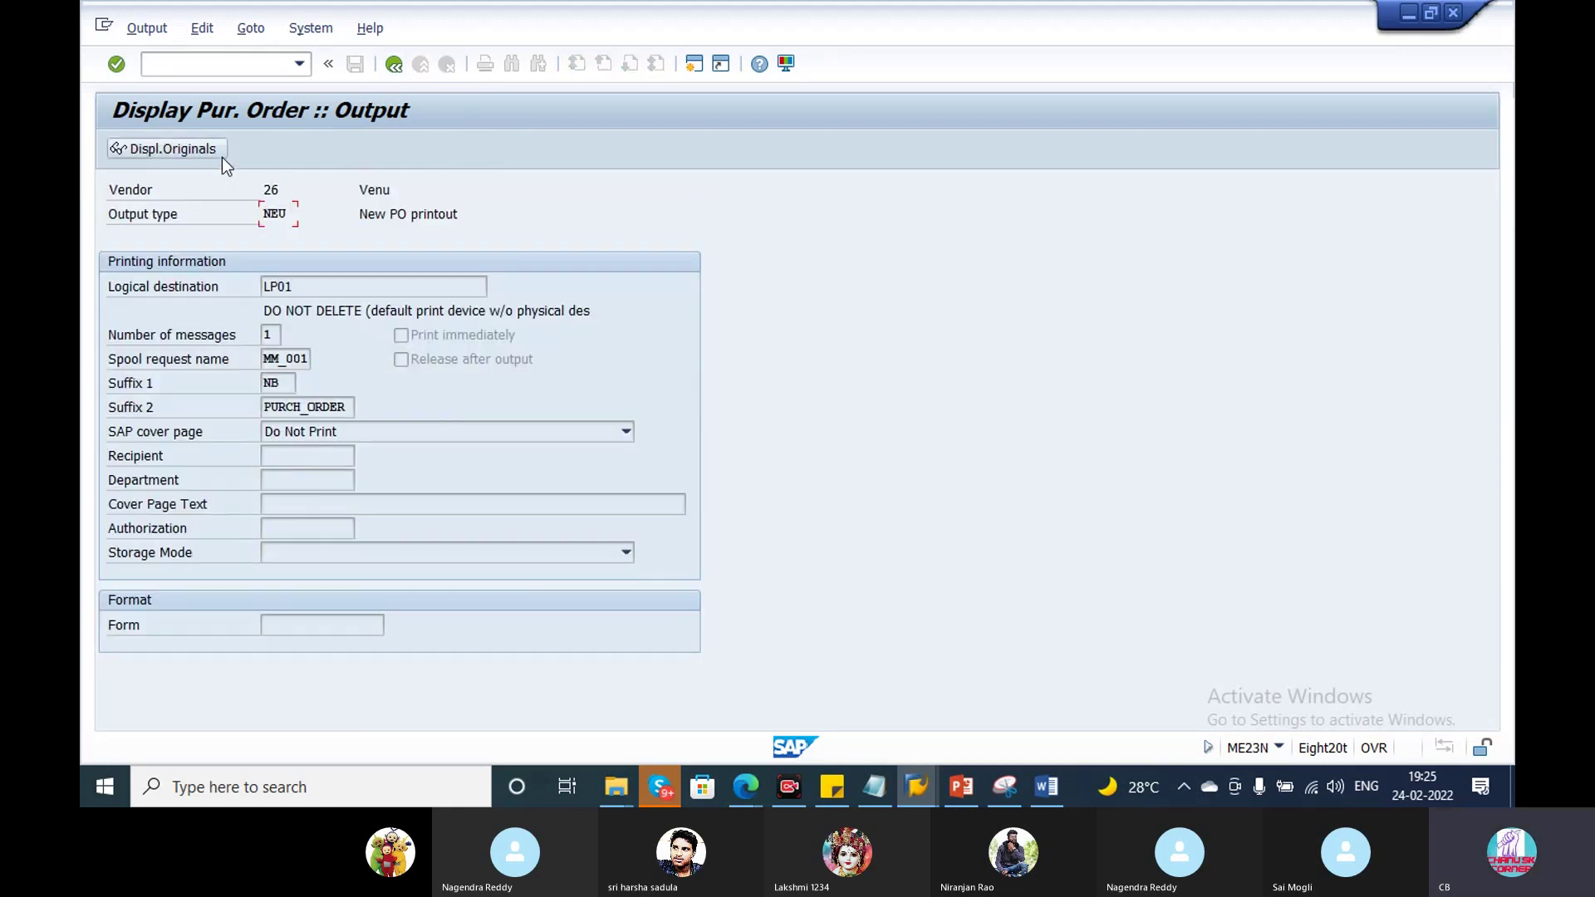
left_click_drag(261, 359, 247, 407)
left_click(350, 407)
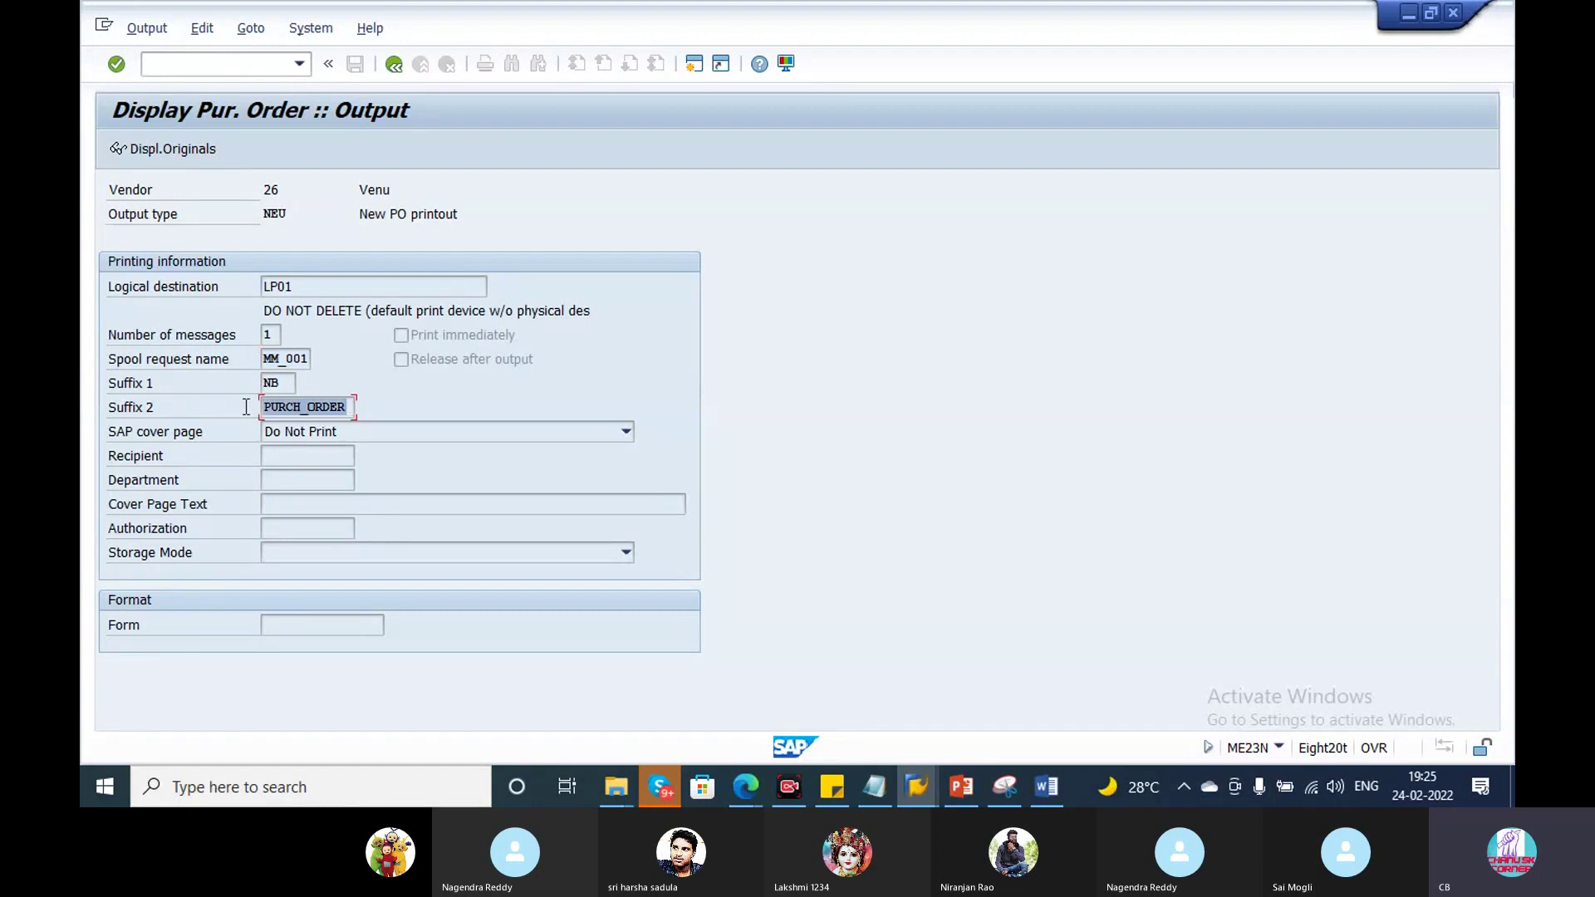
left_click(335, 431)
left_click(237, 443)
left_click_drag(316, 287, 233, 290)
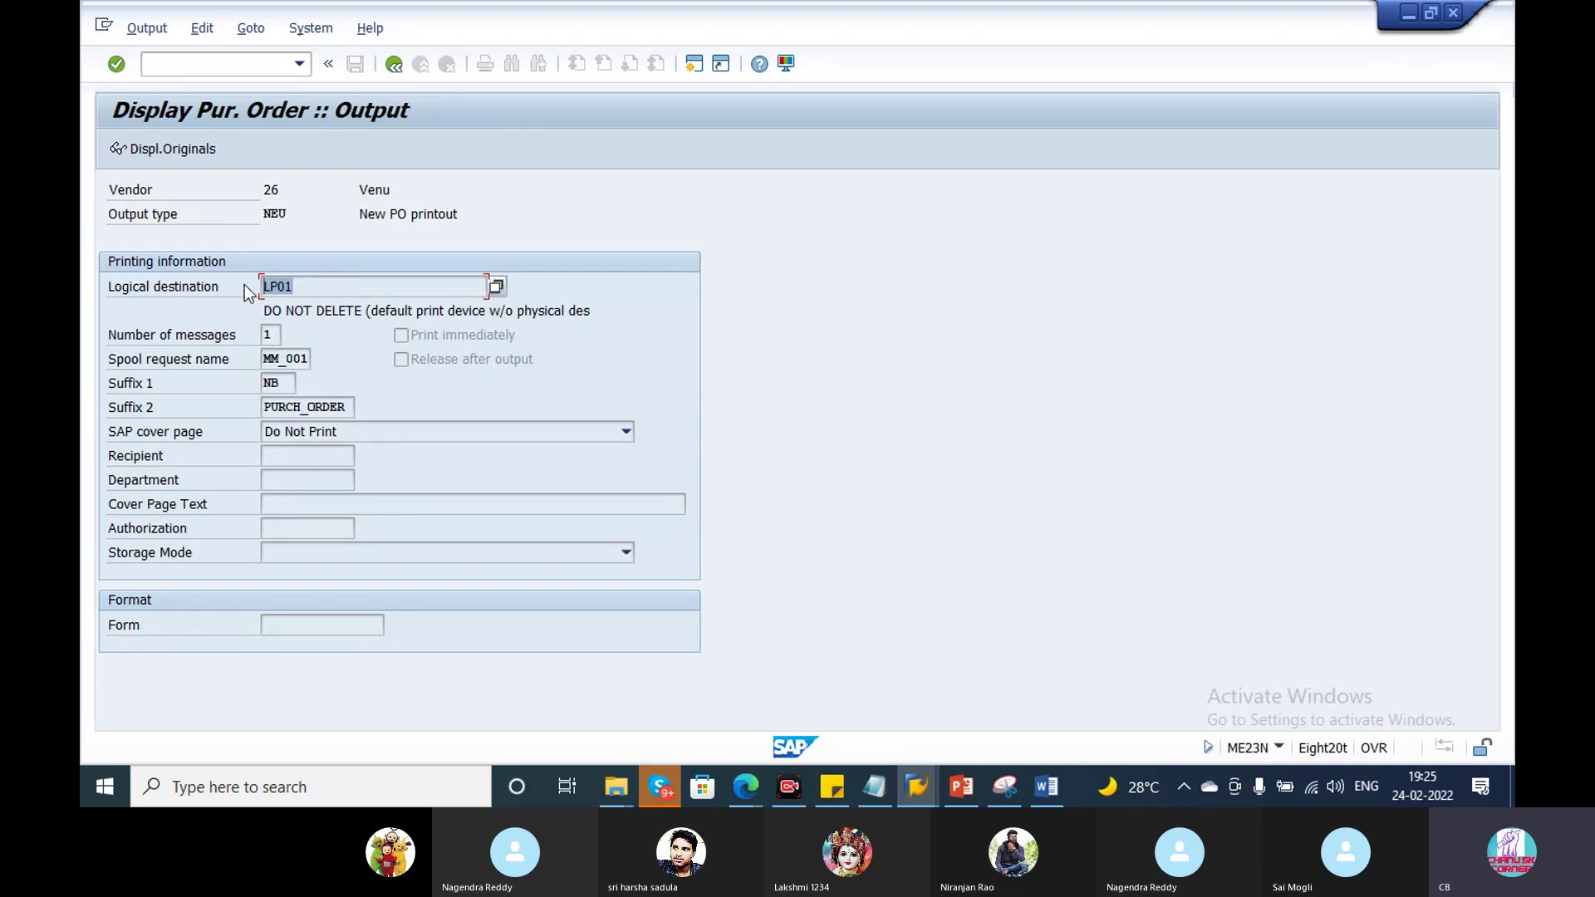
left_click(196, 147)
left_click(576, 633)
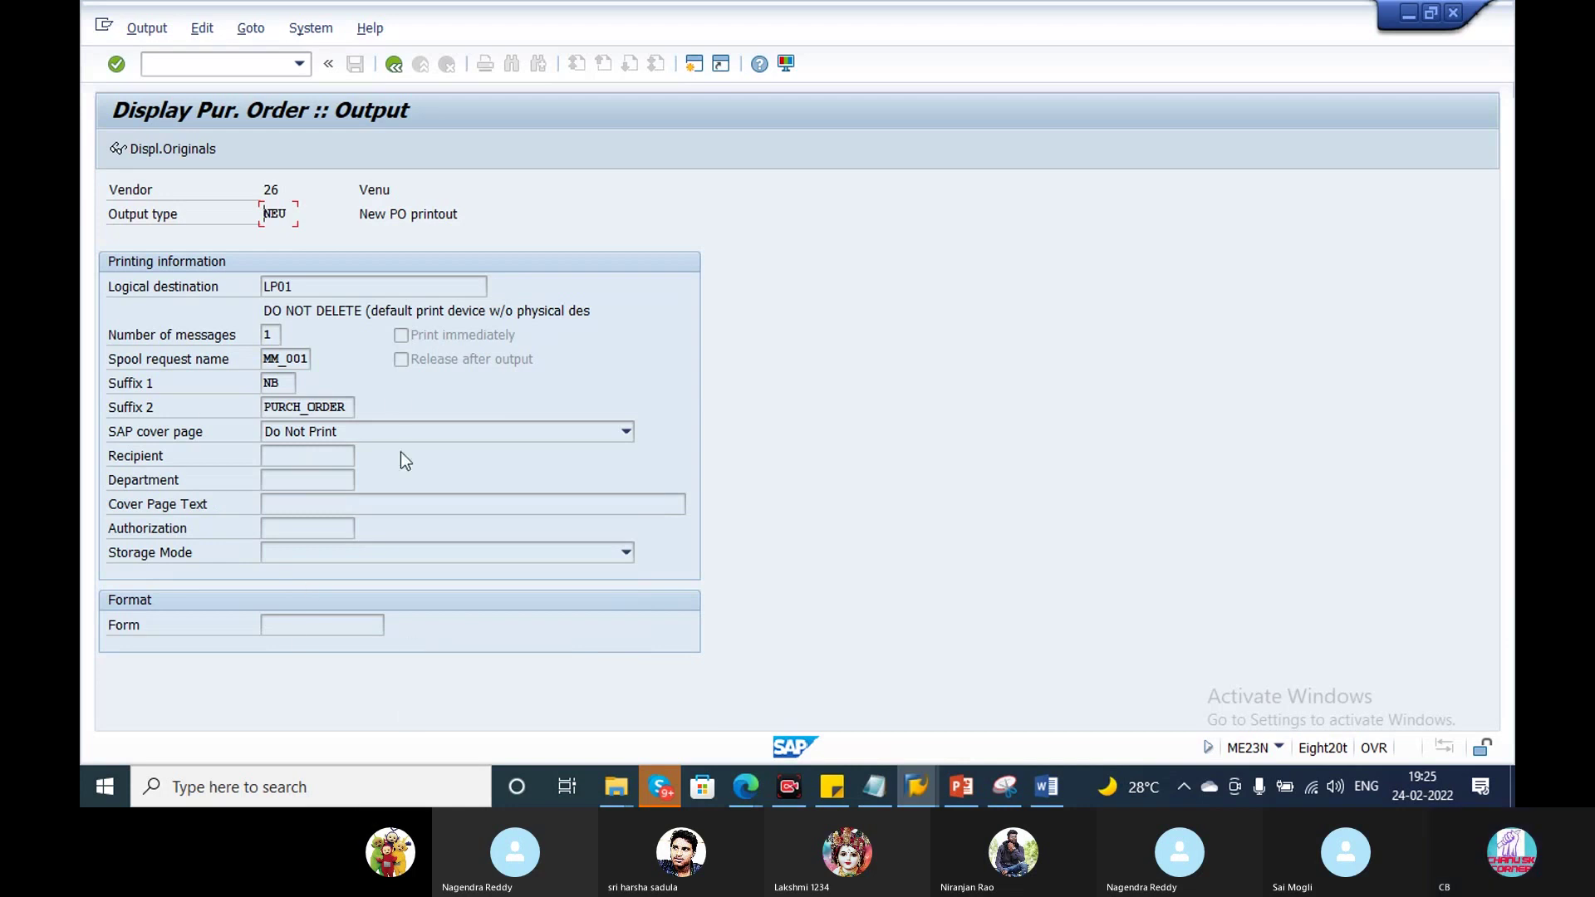
left_click(392, 66)
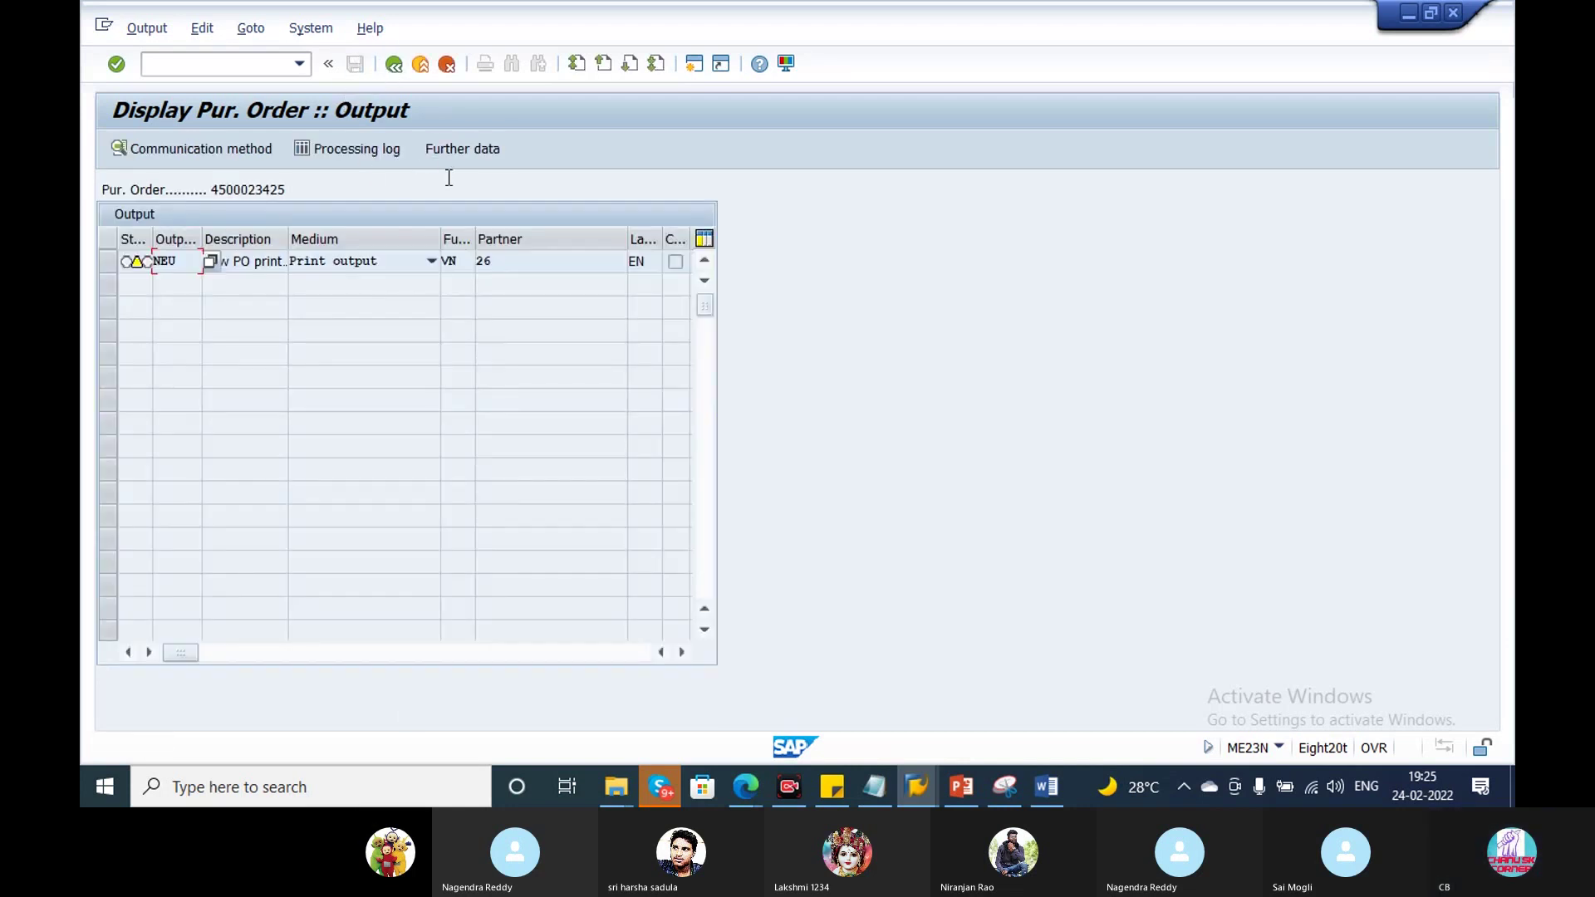
left_click(391, 68)
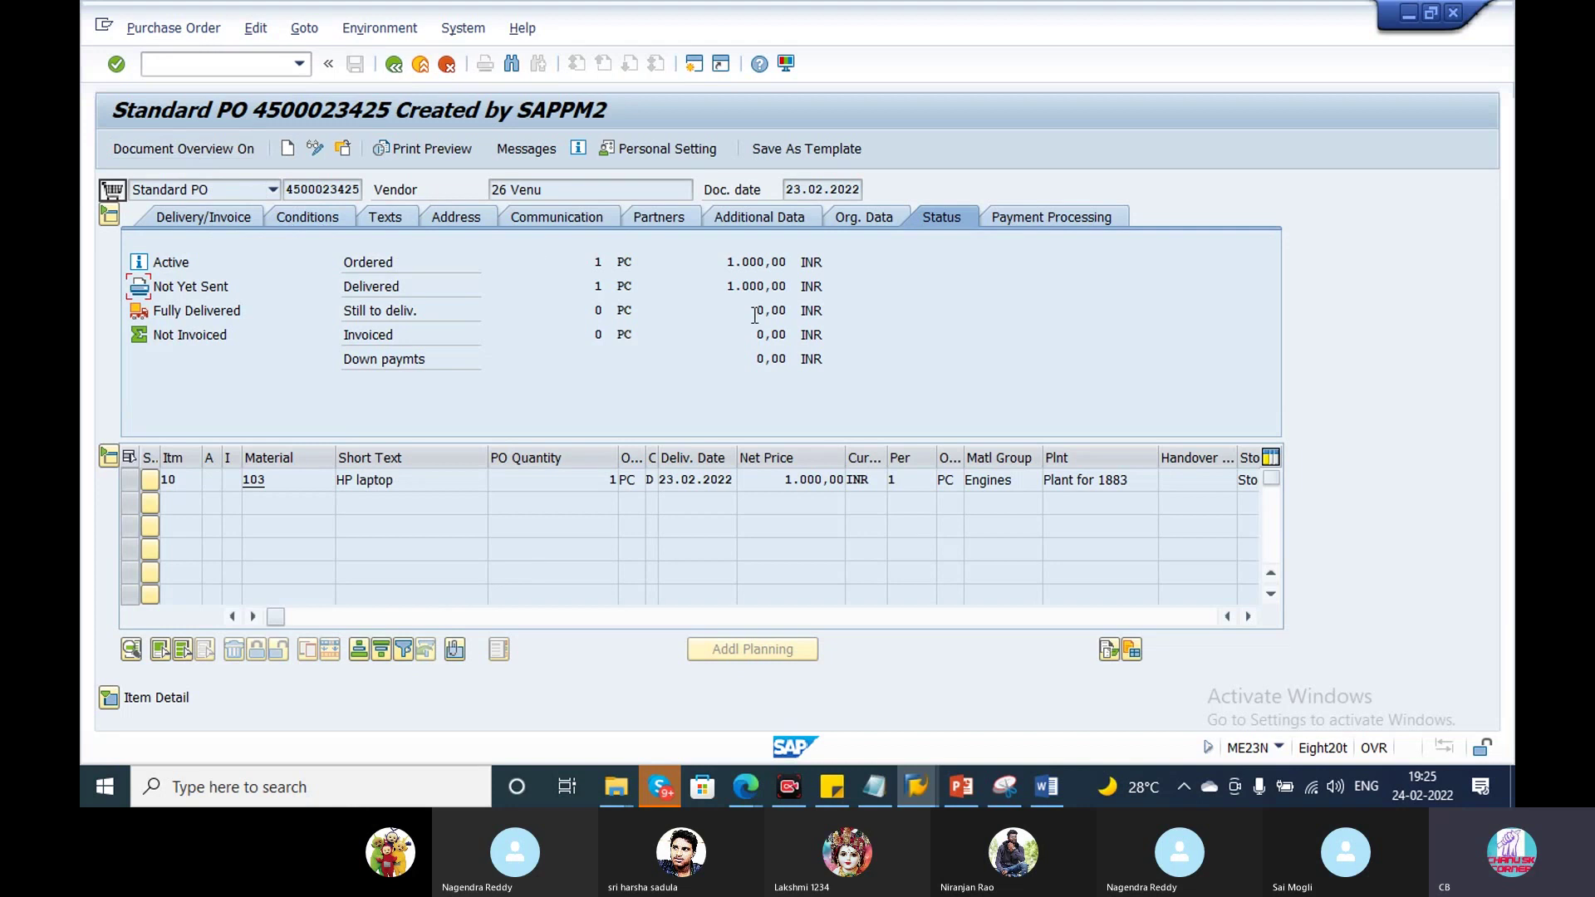
left_click(226, 216)
left_click(303, 217)
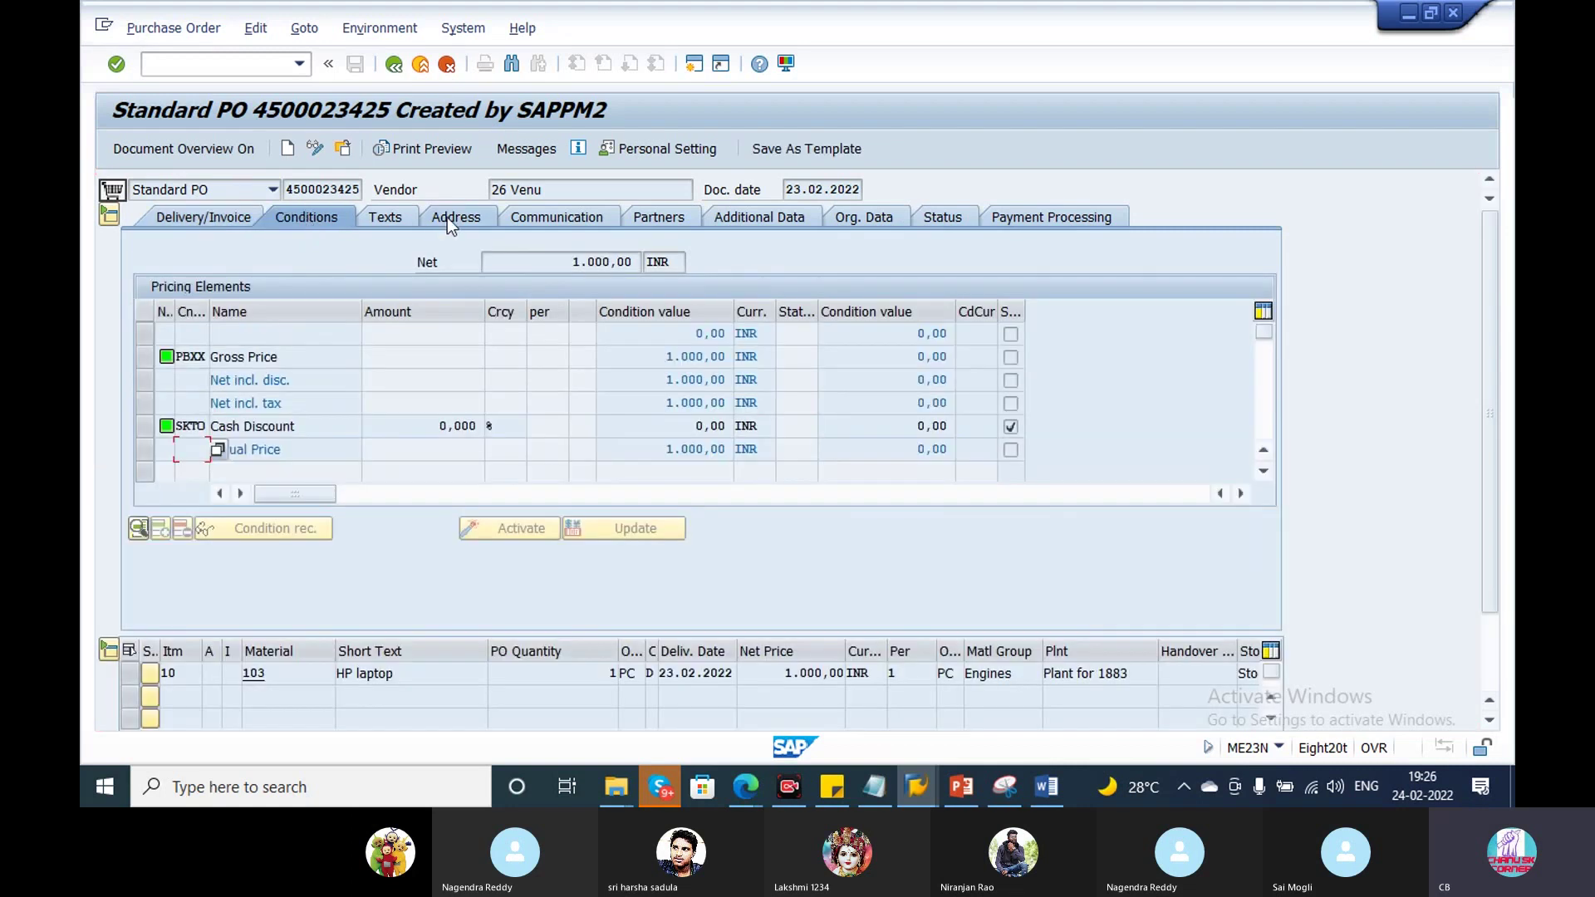
left_click(447, 217)
left_click(589, 221)
left_click(640, 219)
left_click(736, 214)
left_click(875, 214)
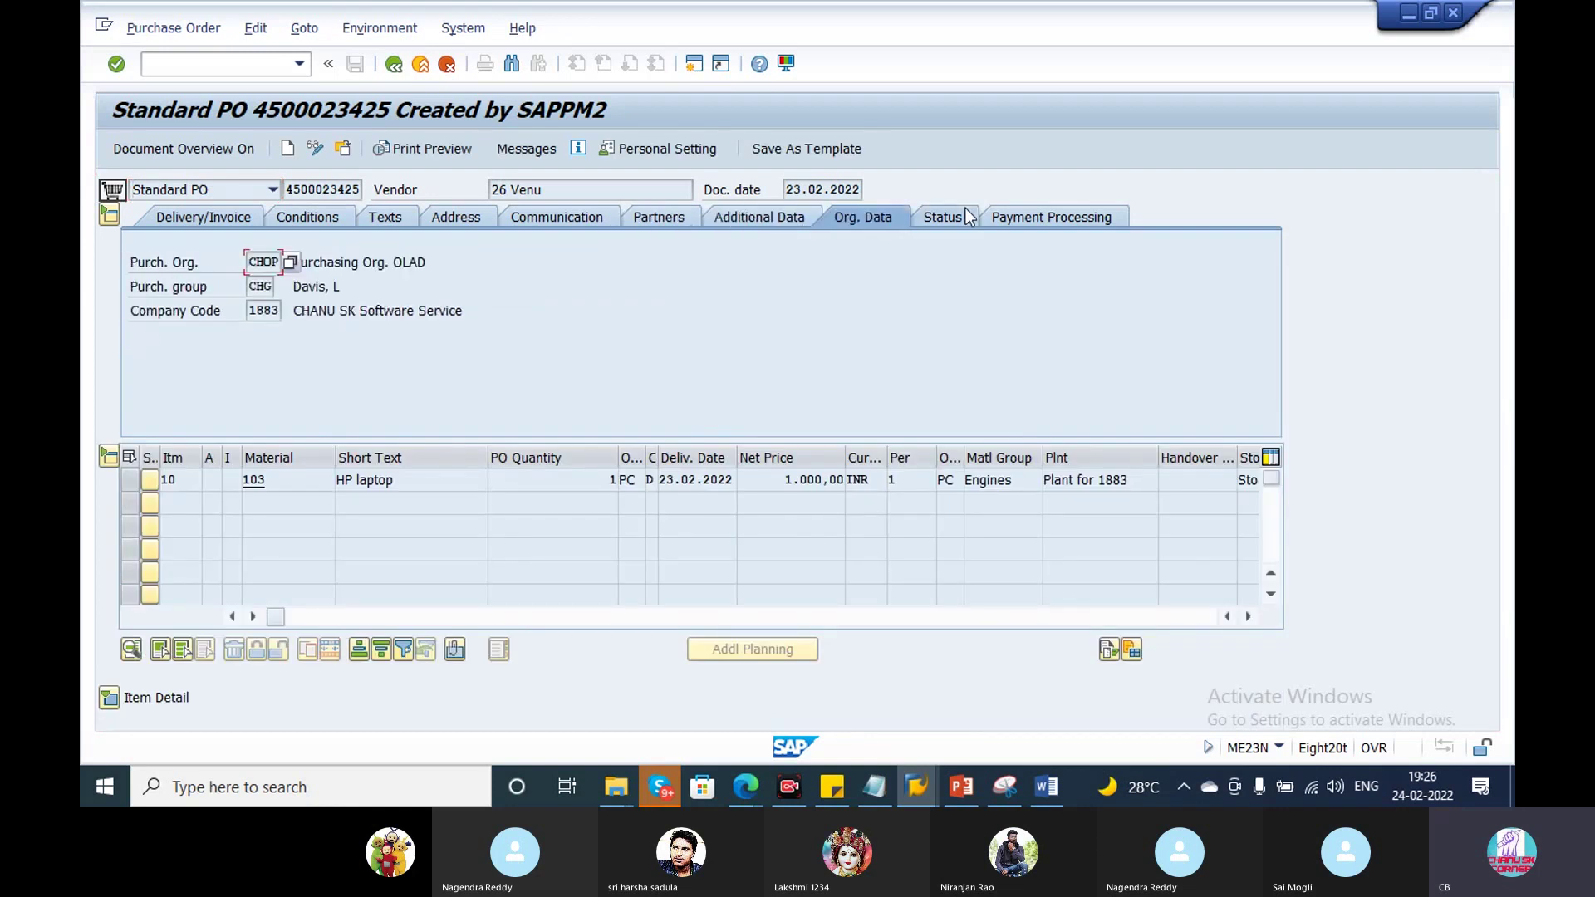
Step: Collapse and re-expand the header, showing Delivery/Invoice data with payment terms 0001 and currency INR
left_click(108, 219)
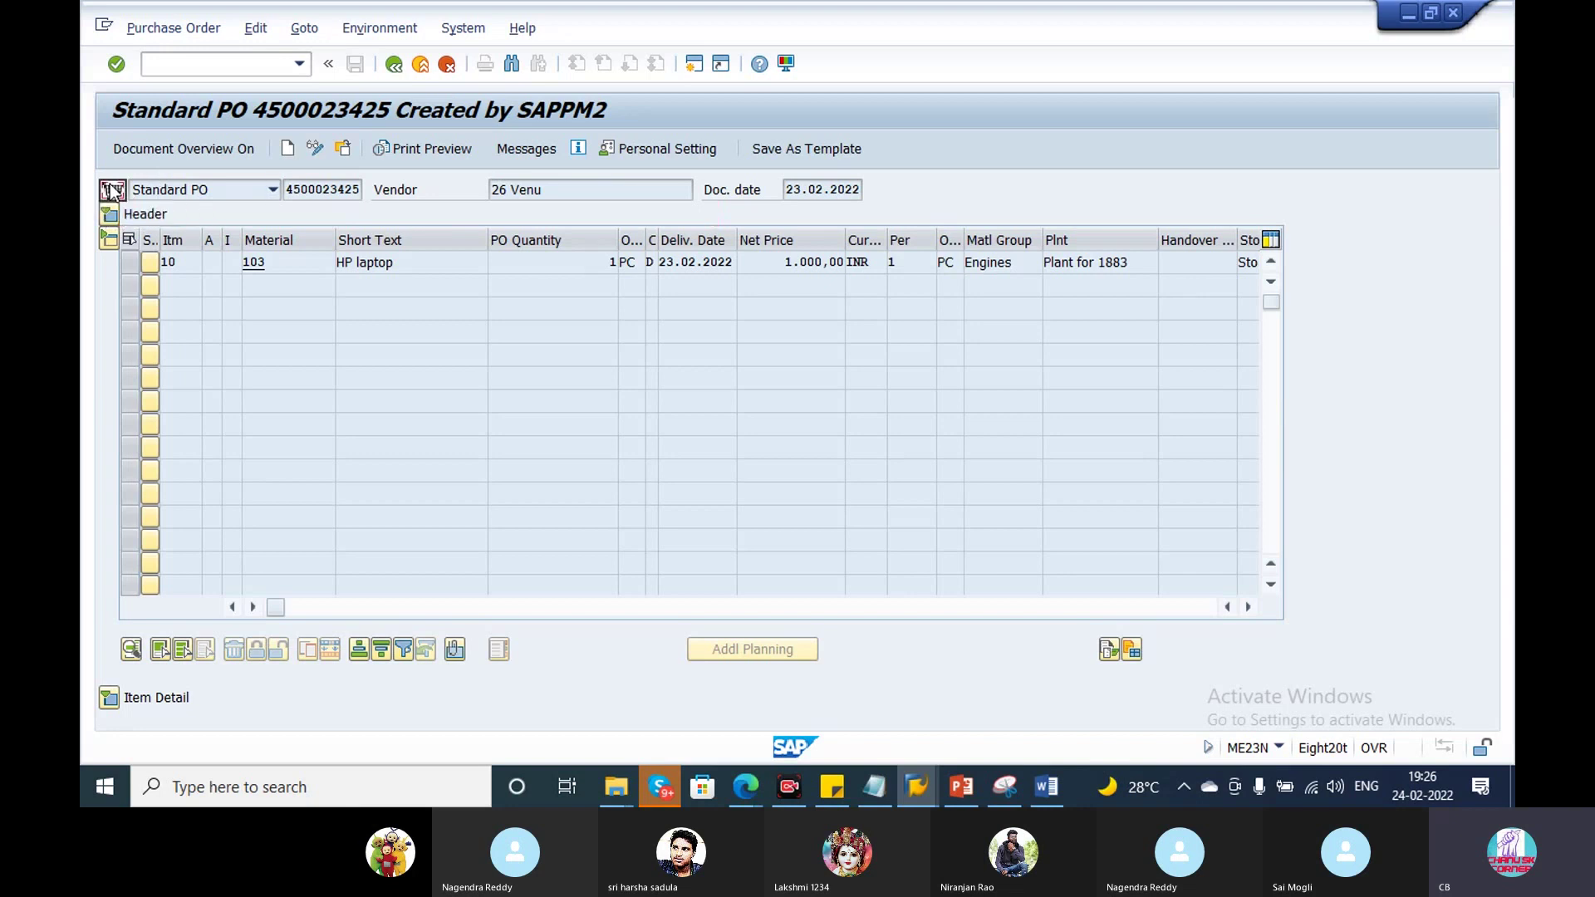
left_click(108, 214)
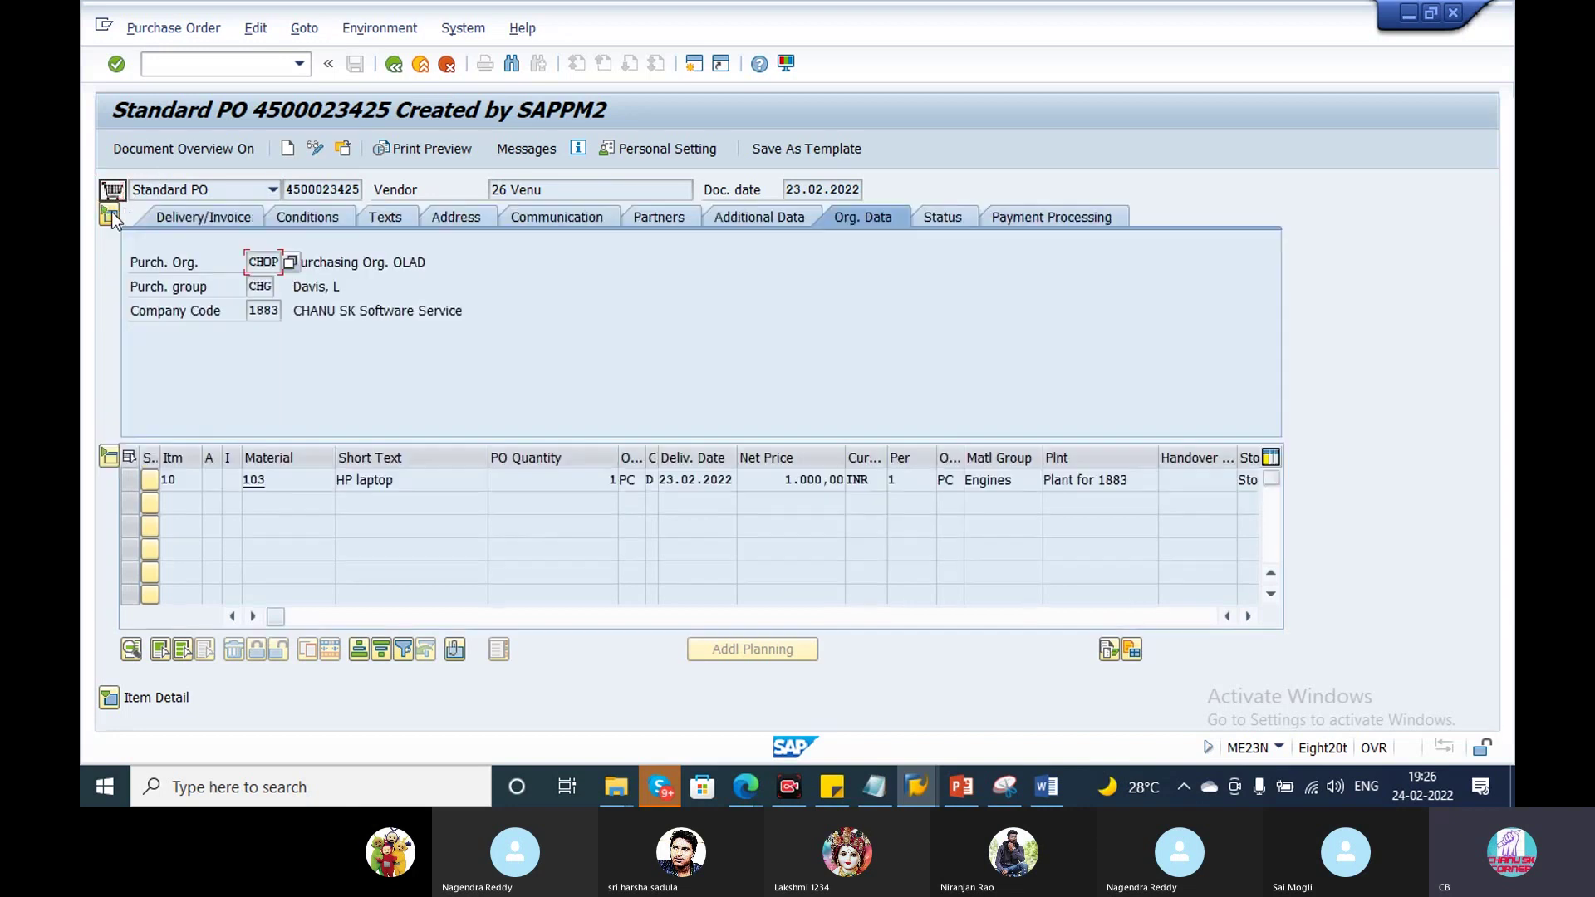
left_click(208, 218)
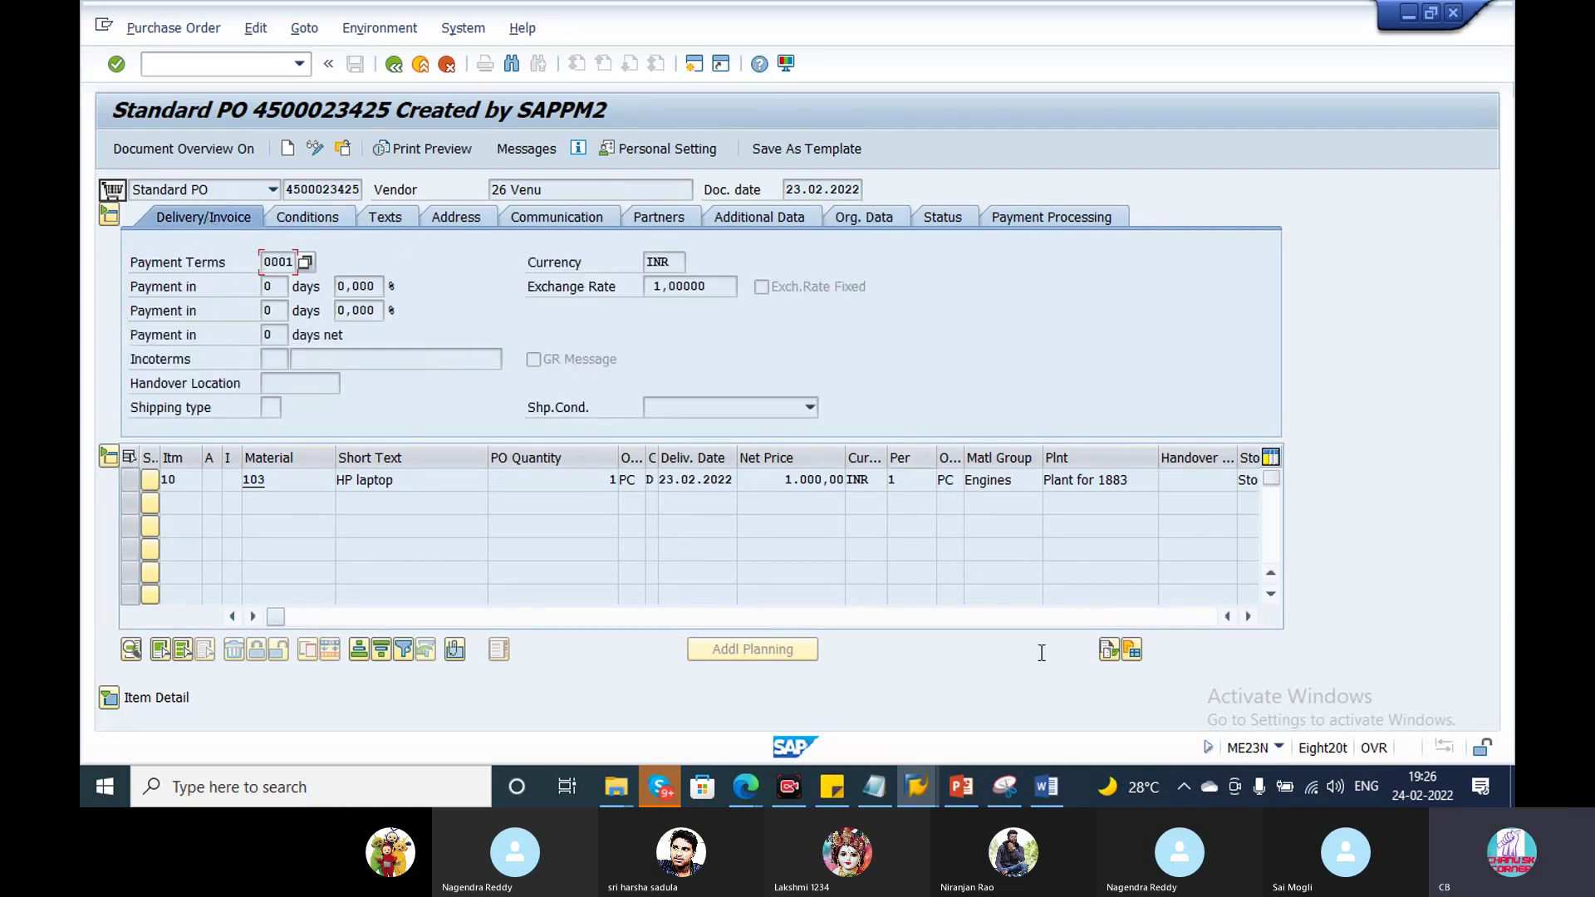
left_click(917, 786)
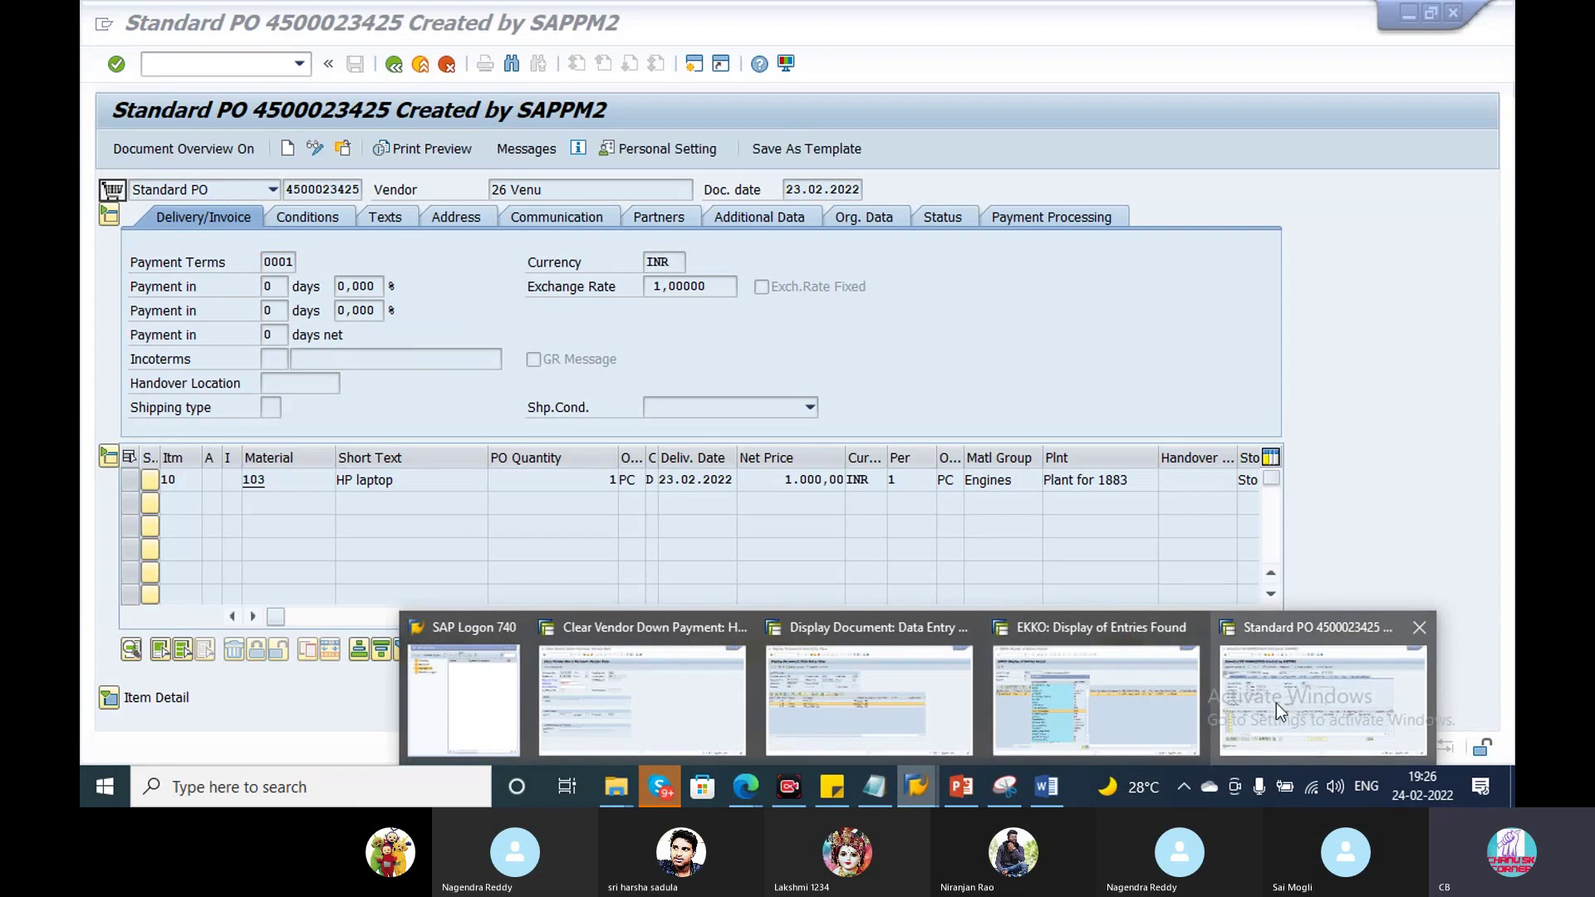
left_click(1170, 677)
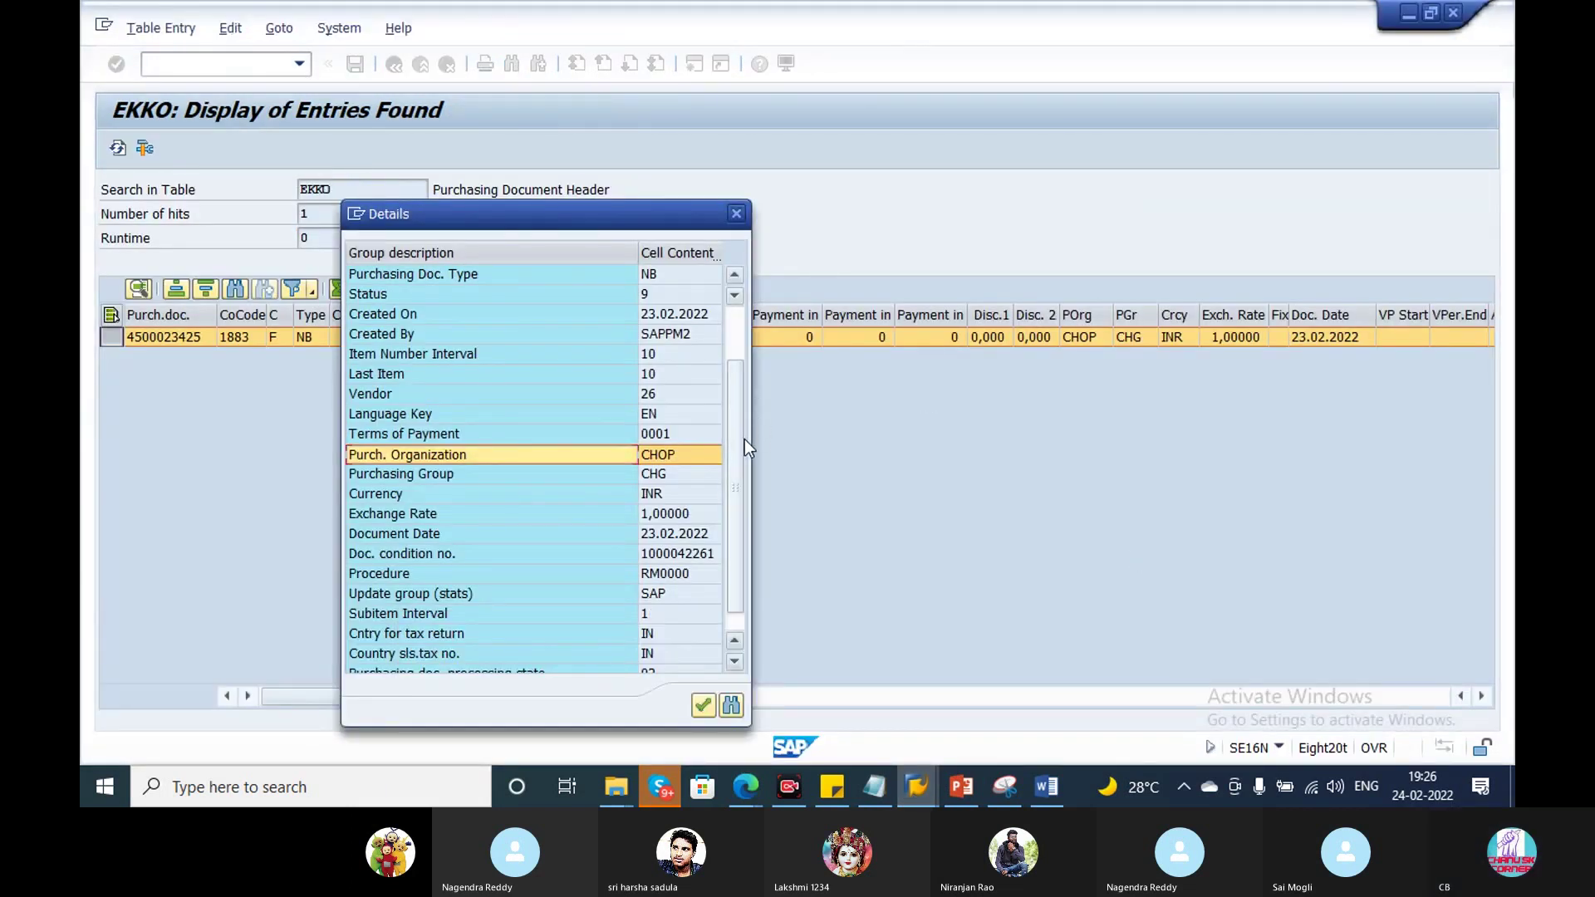
left_click_drag(739, 491, 745, 327)
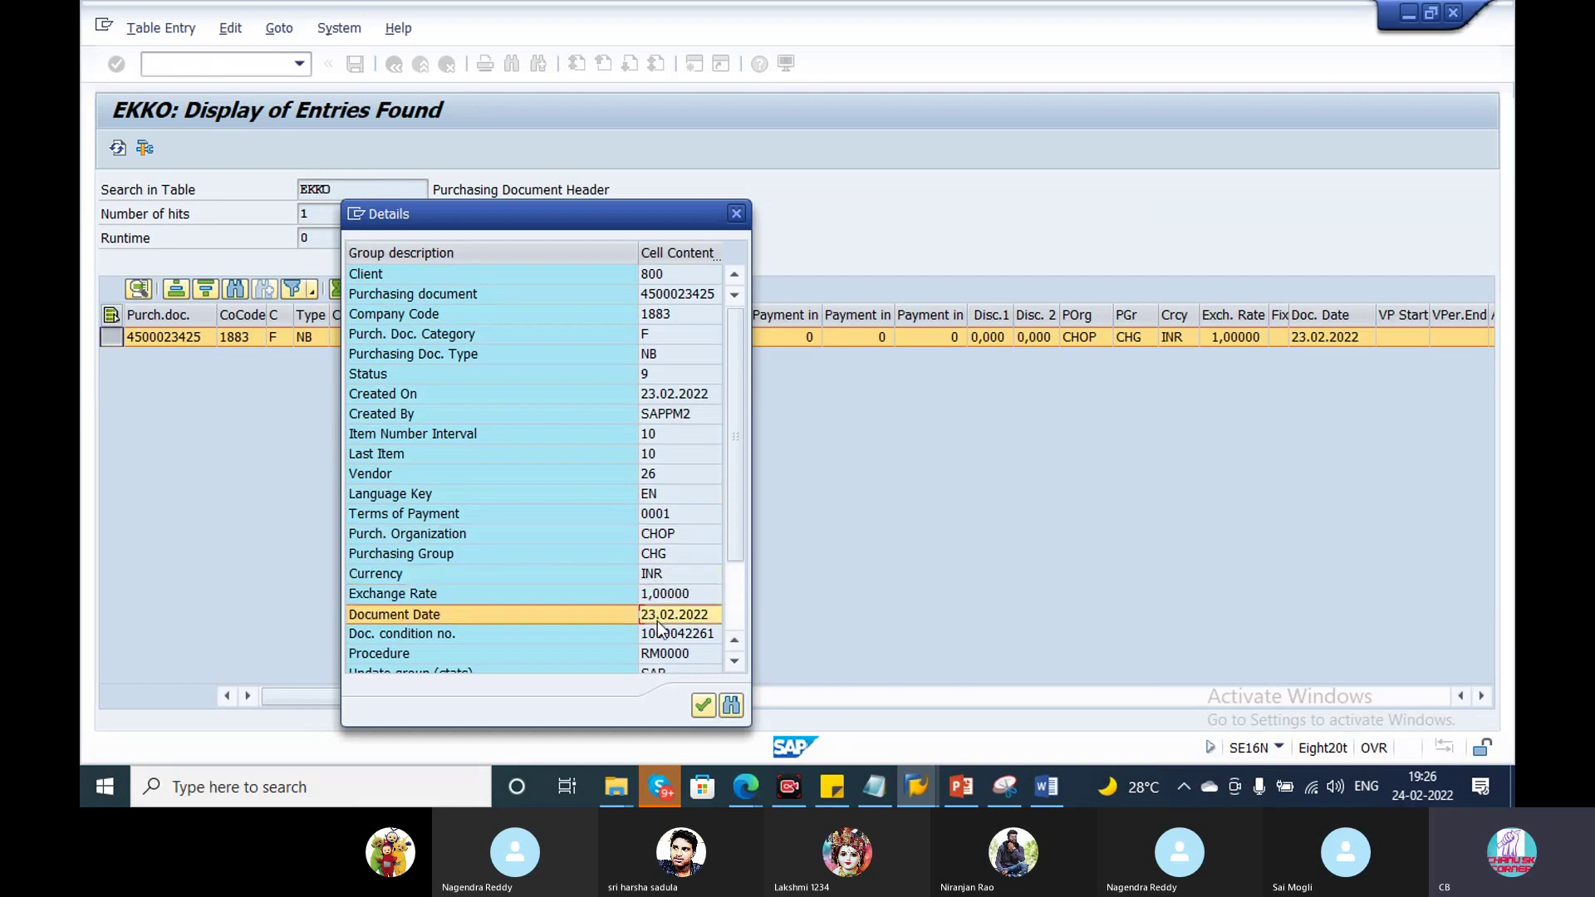
left_click_drag(739, 532, 733, 617)
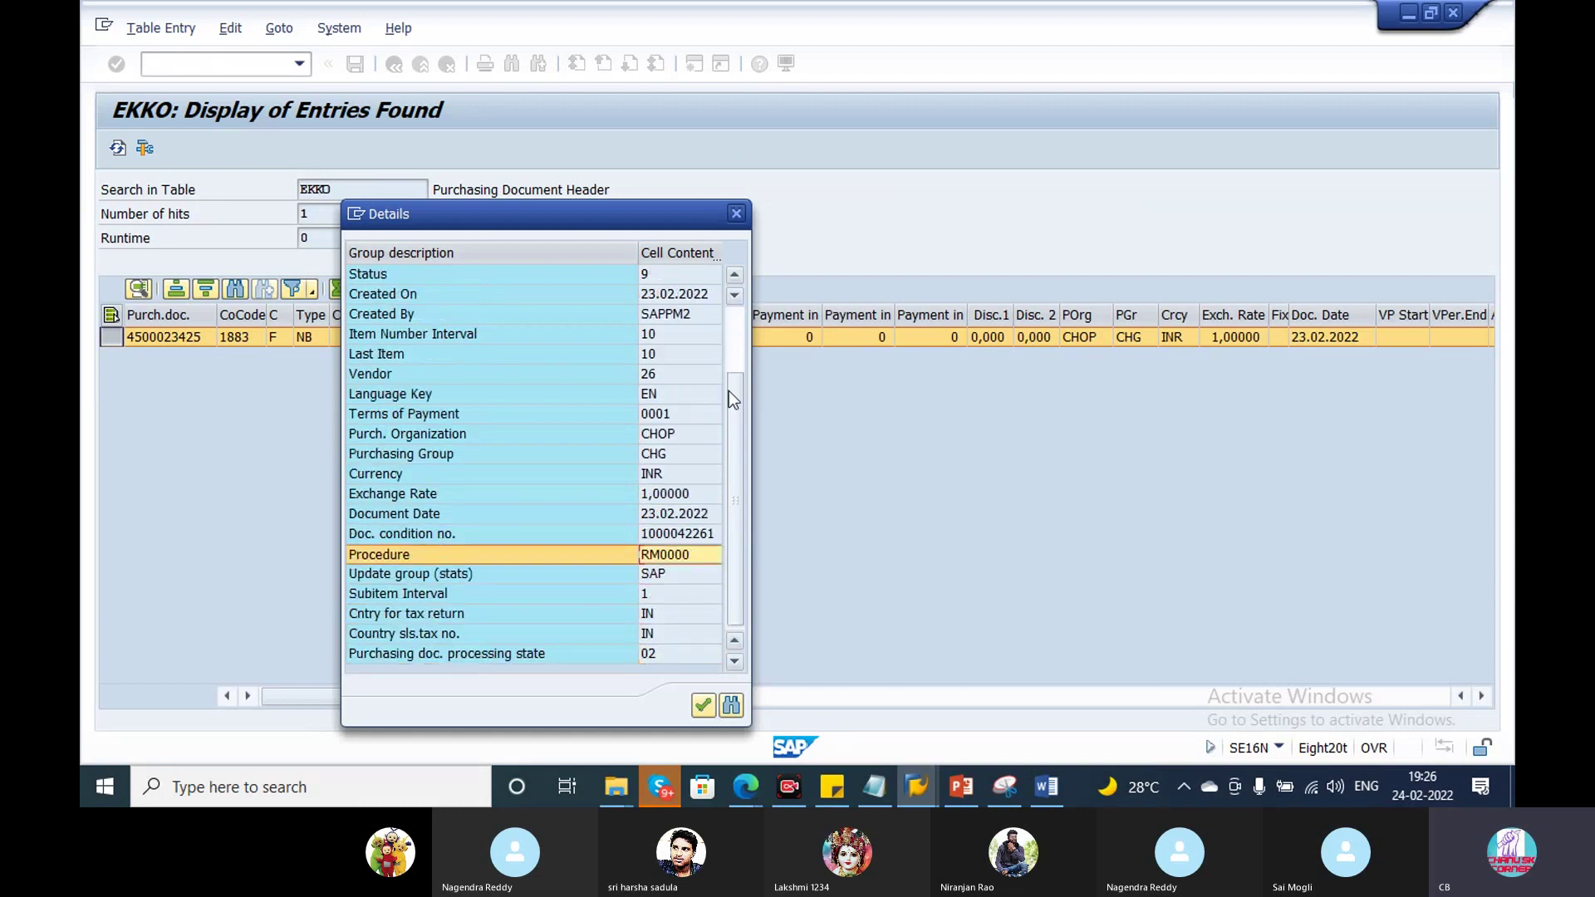
left_click(740, 216)
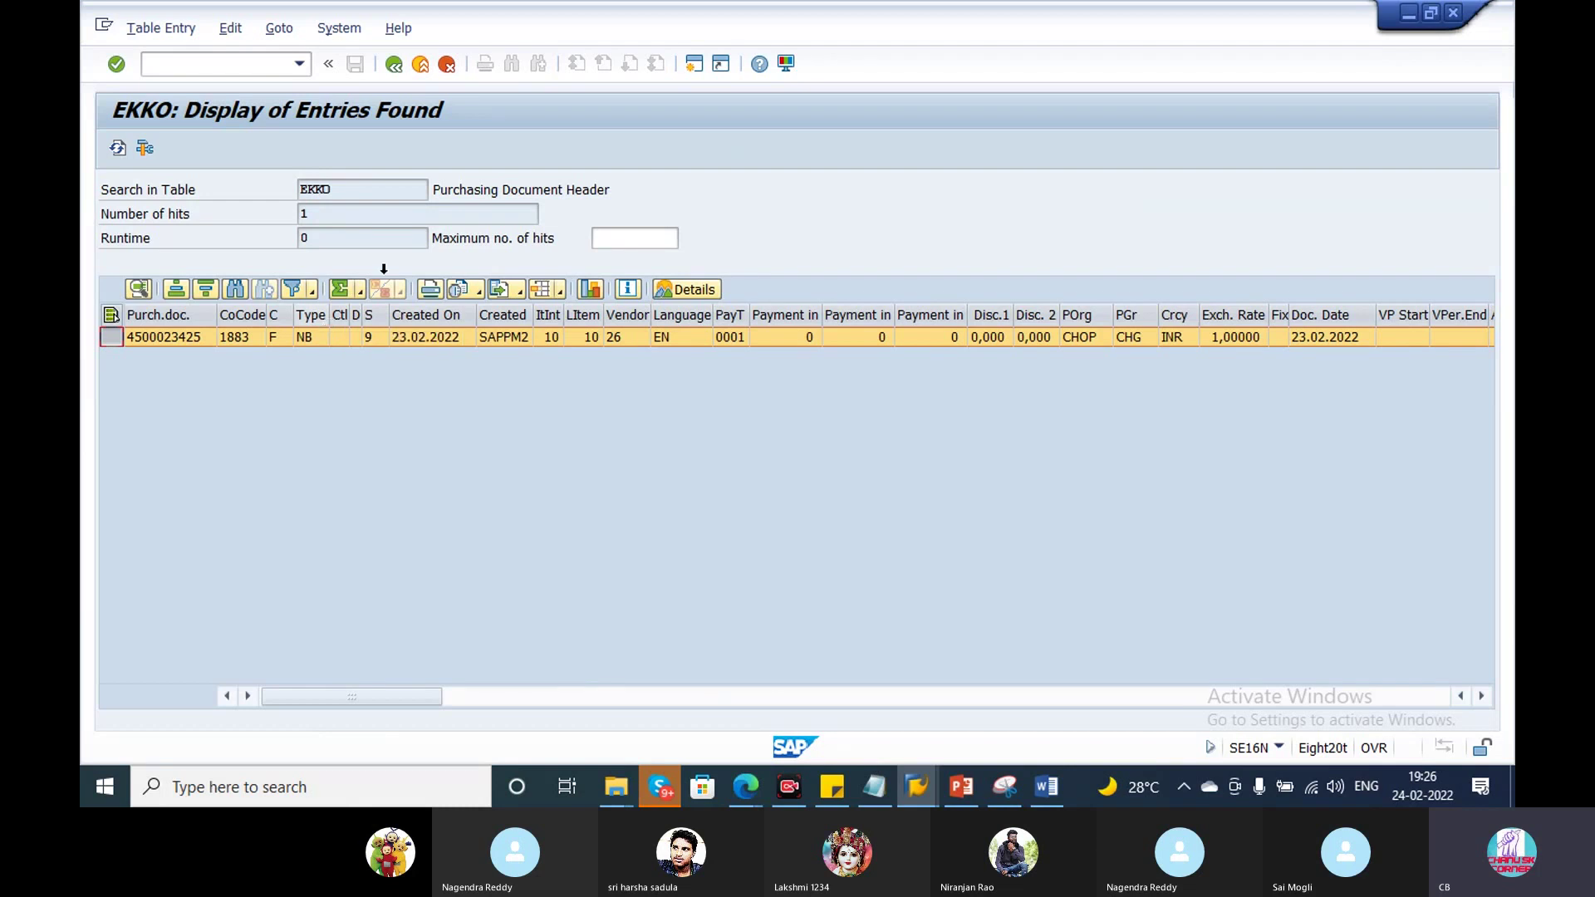
left_click(377, 194)
left_click(916, 787)
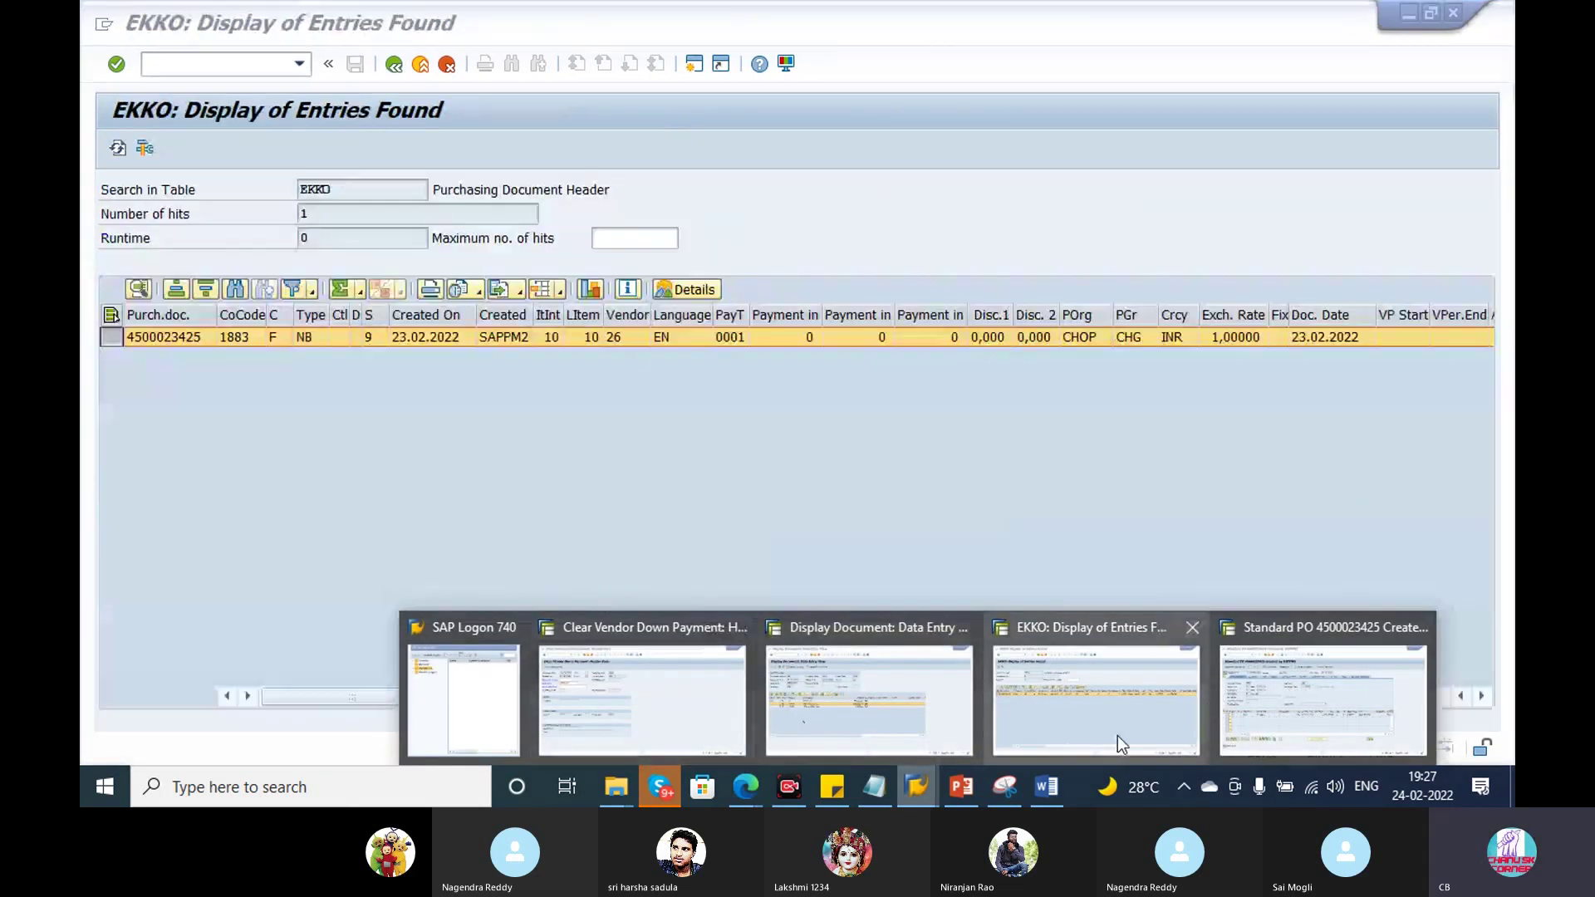
left_click(1118, 735)
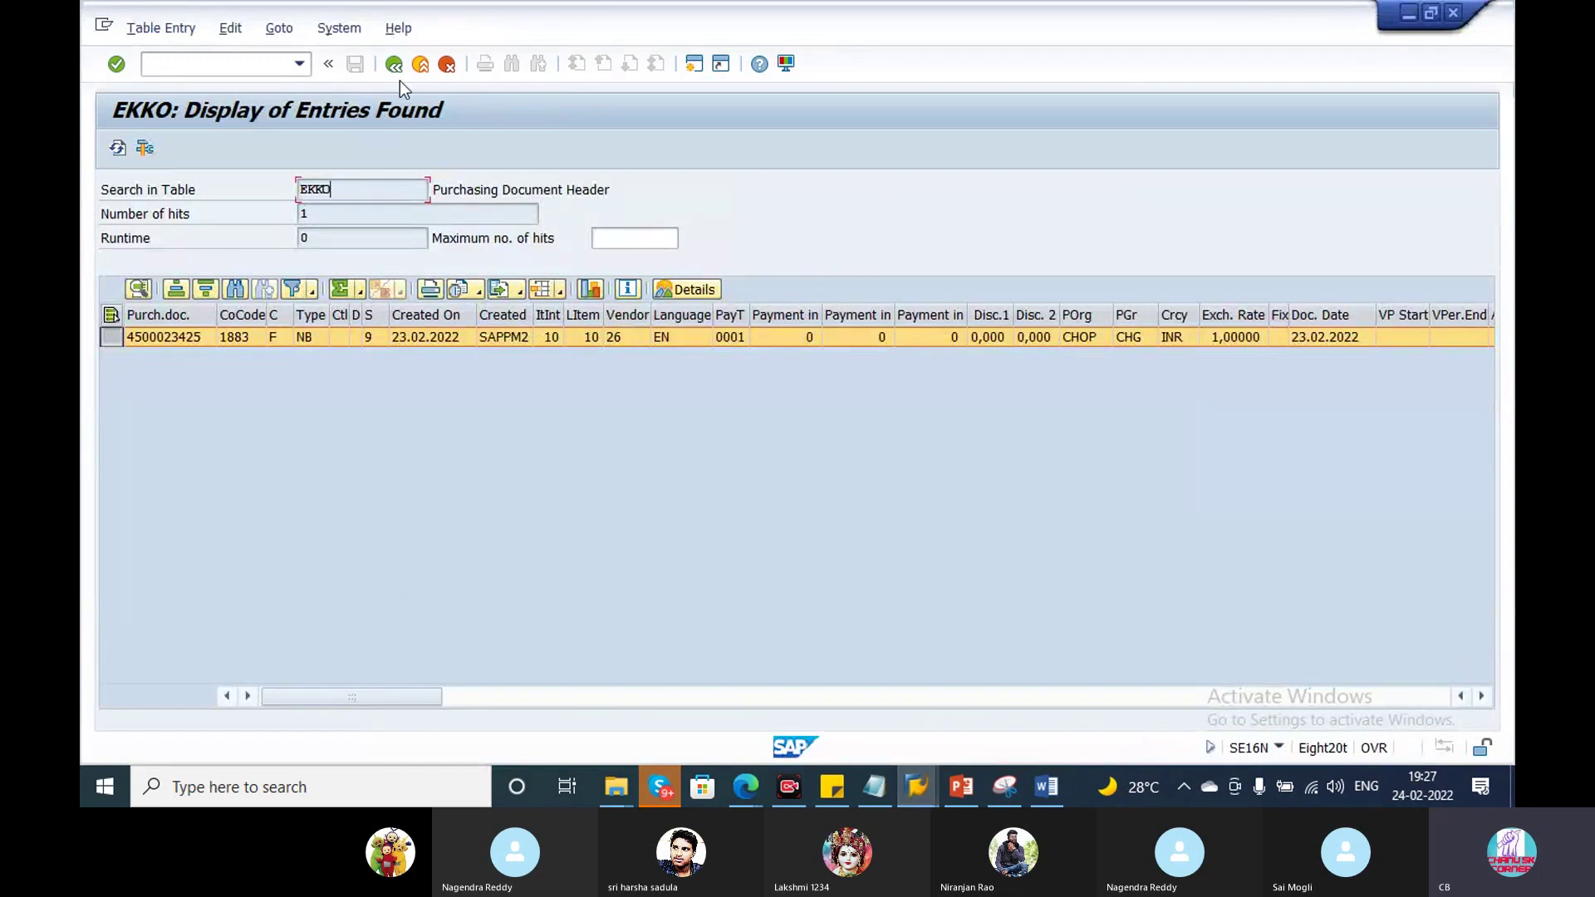